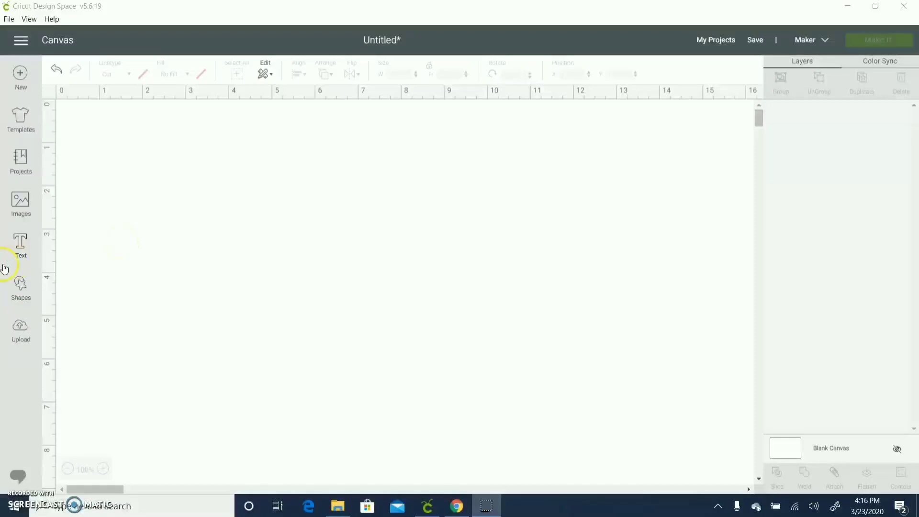
# - Add a circle shape, set its size to 8 inches with locked proportions, and reposition it to fit in the visible canvas
pyautogui.click(22, 287)
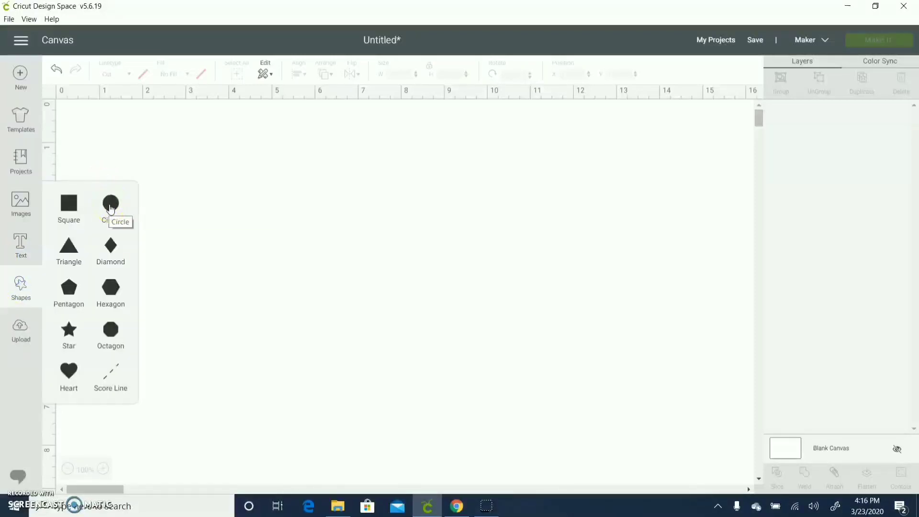
pyautogui.click(110, 204)
pyautogui.moveTo(233, 291); pyautogui.dragTo(318, 219)
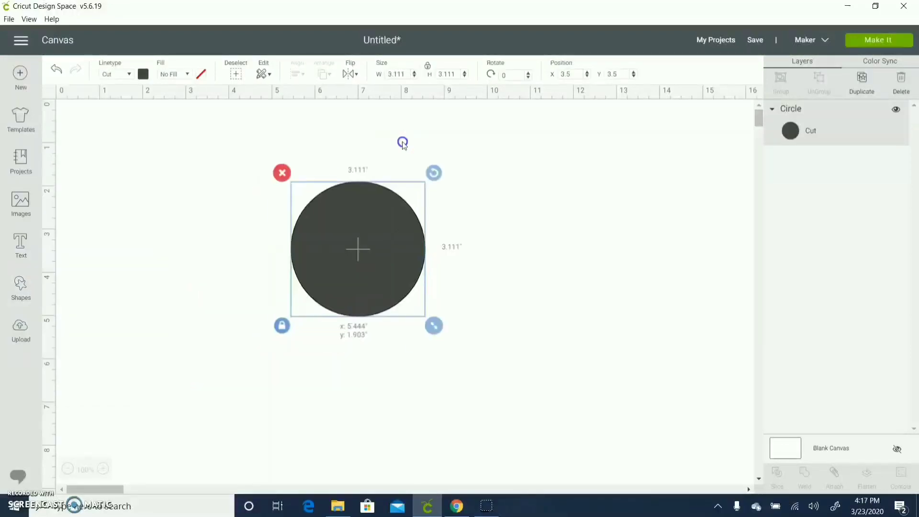
pyautogui.click(438, 75)
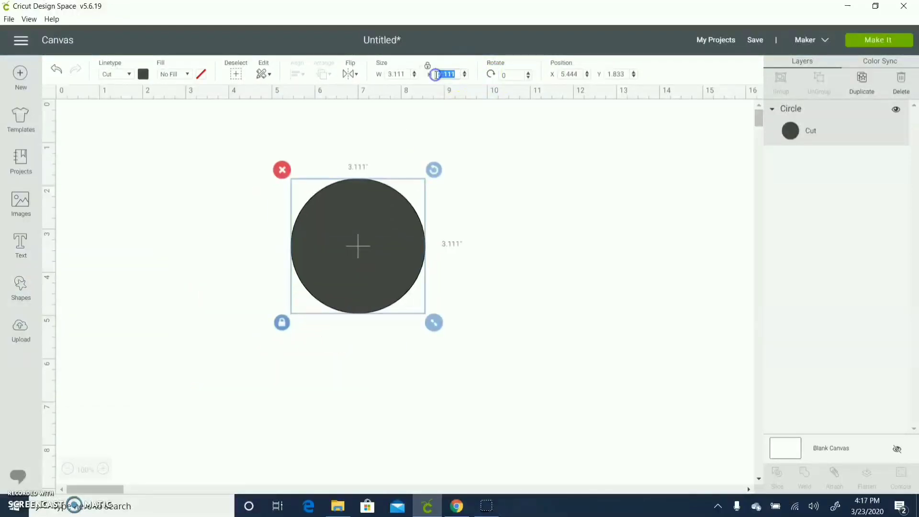
pyautogui.write('8')
pyautogui.press('Return')
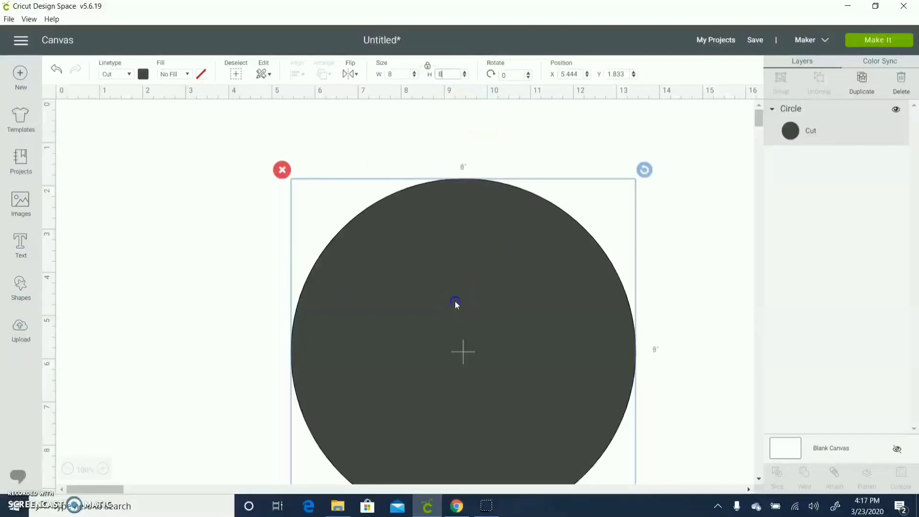
pyautogui.moveTo(391, 239); pyautogui.dragTo(385, 242)
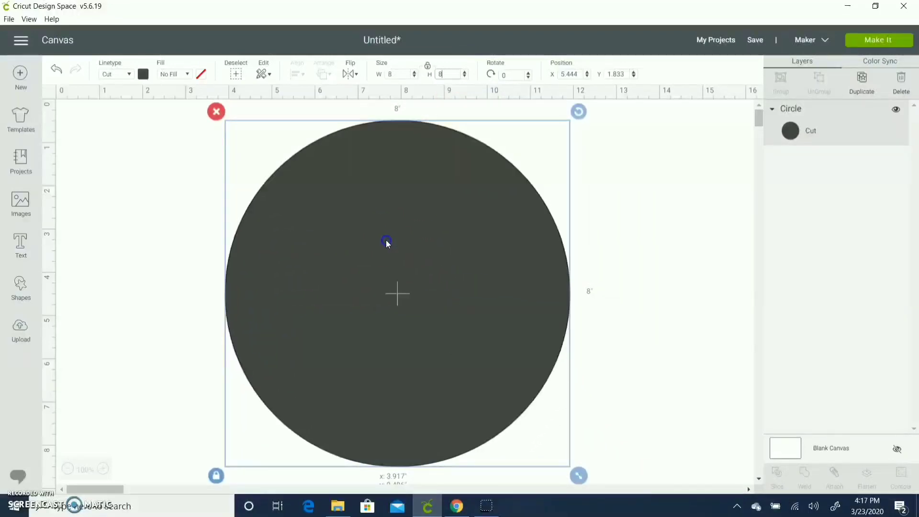
pyautogui.click(679, 216)
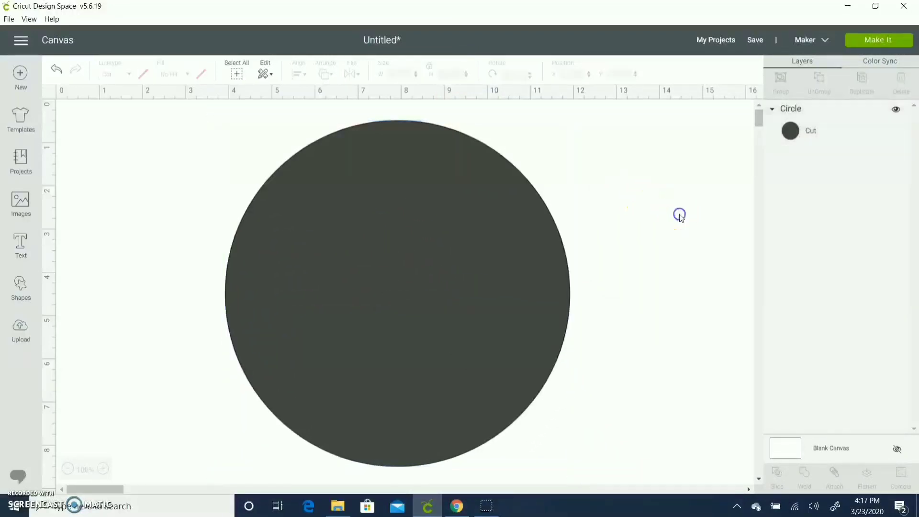
# - Duplicate the 8-inch circle and set the copy's height to 7.75 inches
pyautogui.click(521, 276)
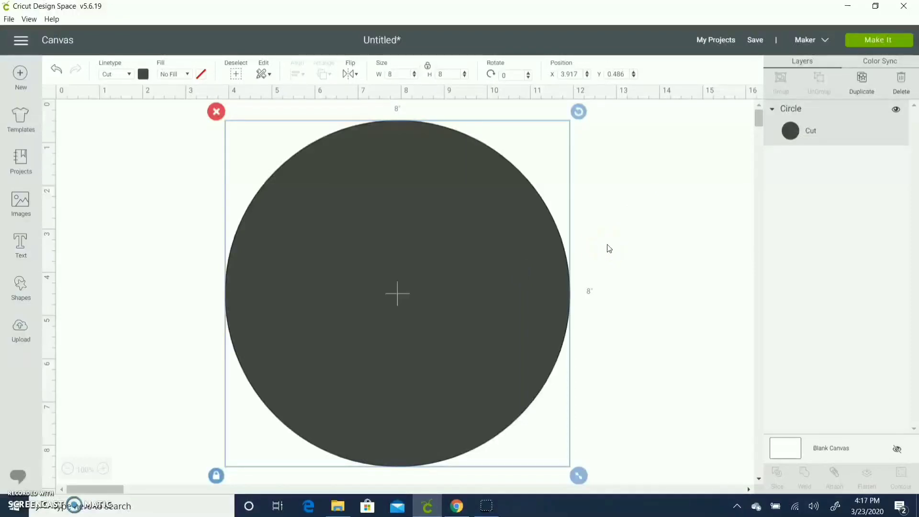
pyautogui.hotkey('ctrl', 'd')
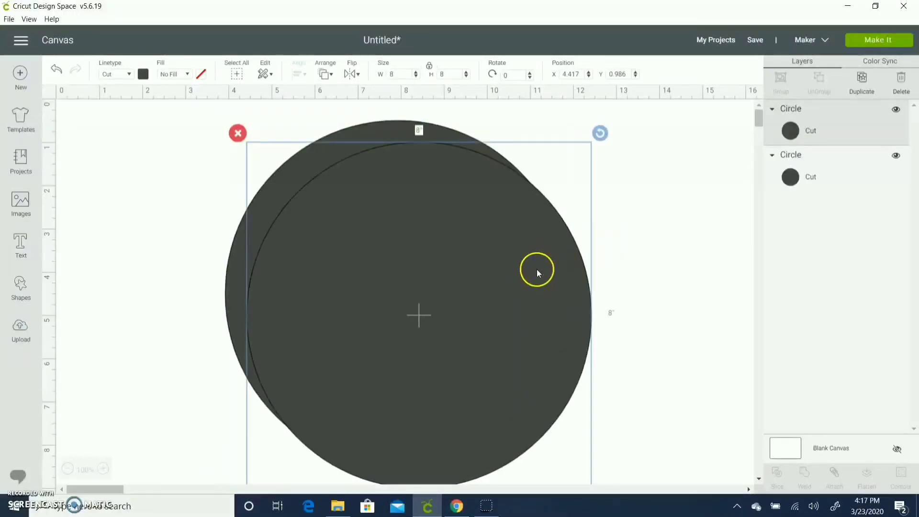
pyautogui.click(445, 74)
pyautogui.write('7.75')
pyautogui.press('Return')
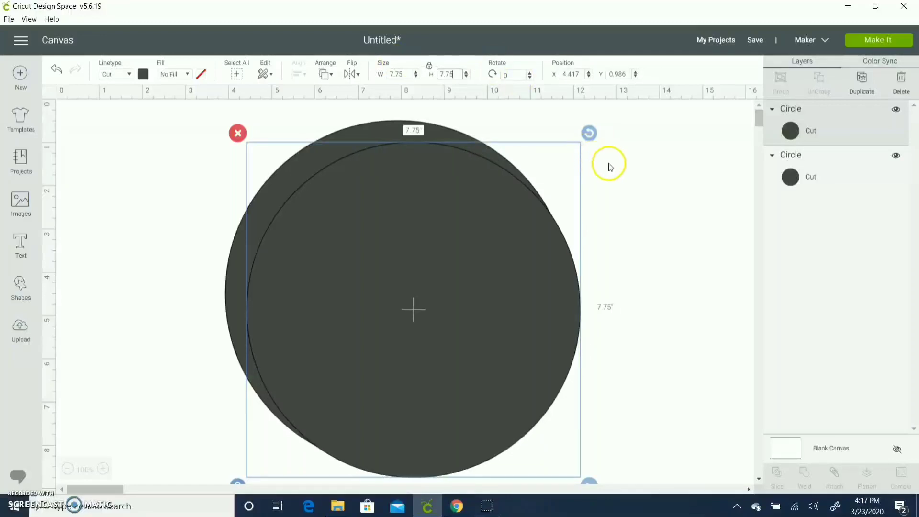
# - Select both circles and center them on each other
pyautogui.click(618, 146)
pyautogui.moveTo(620, 145); pyautogui.dragTo(487, 238)
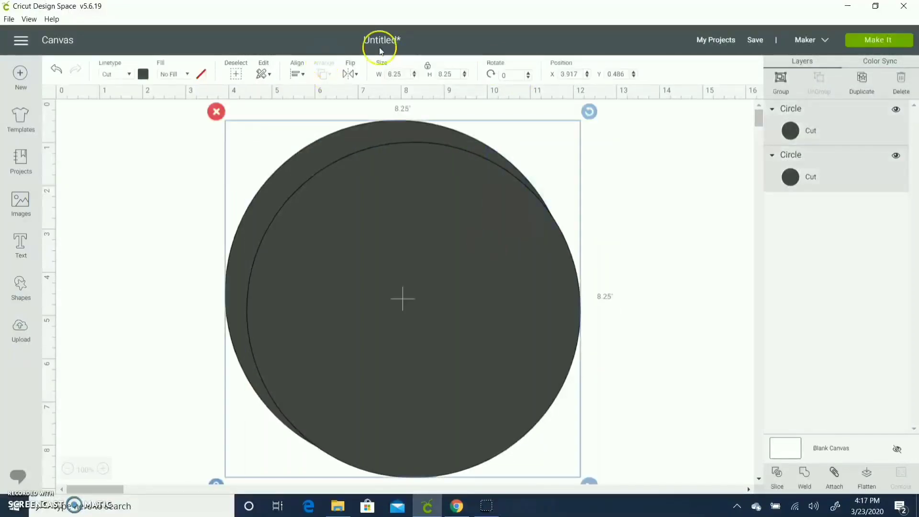
pyautogui.click(294, 71)
pyautogui.click(323, 210)
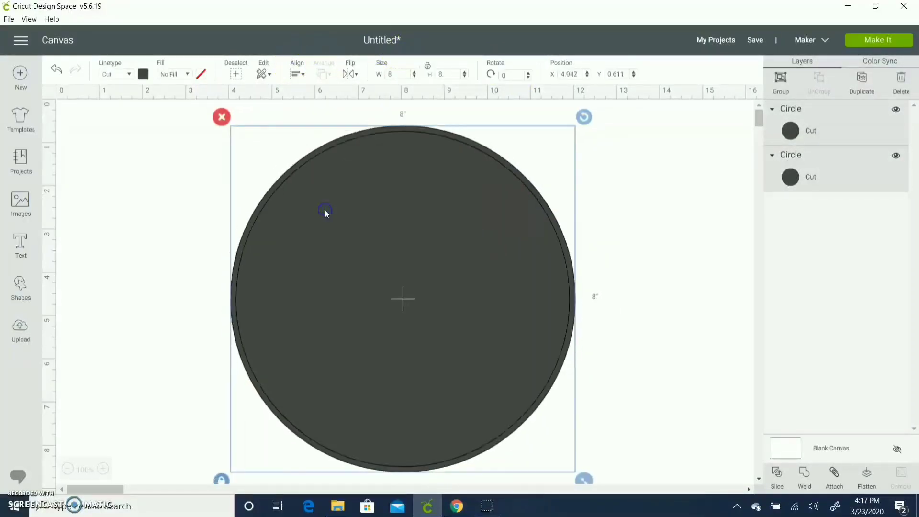
# - Slice the two circles and delete both solid discs, keeping only the thin ring
pyautogui.click(777, 474)
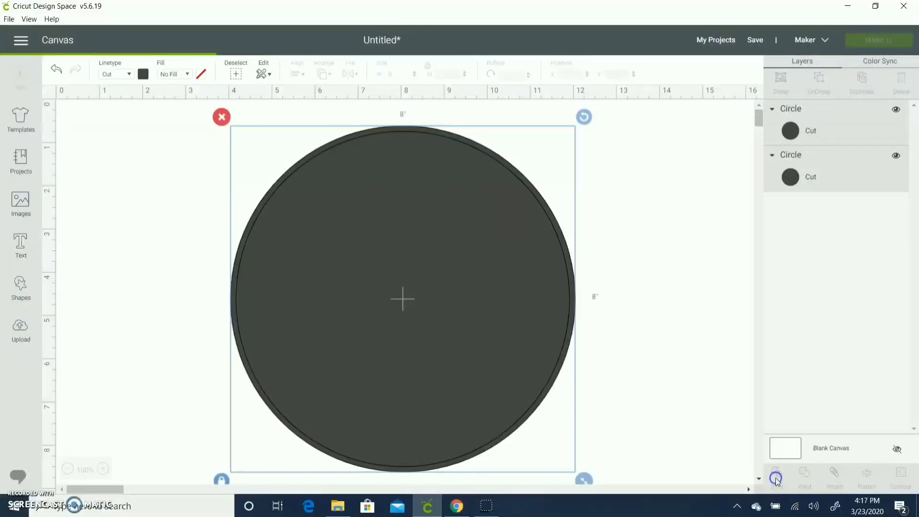
pyautogui.click(846, 119)
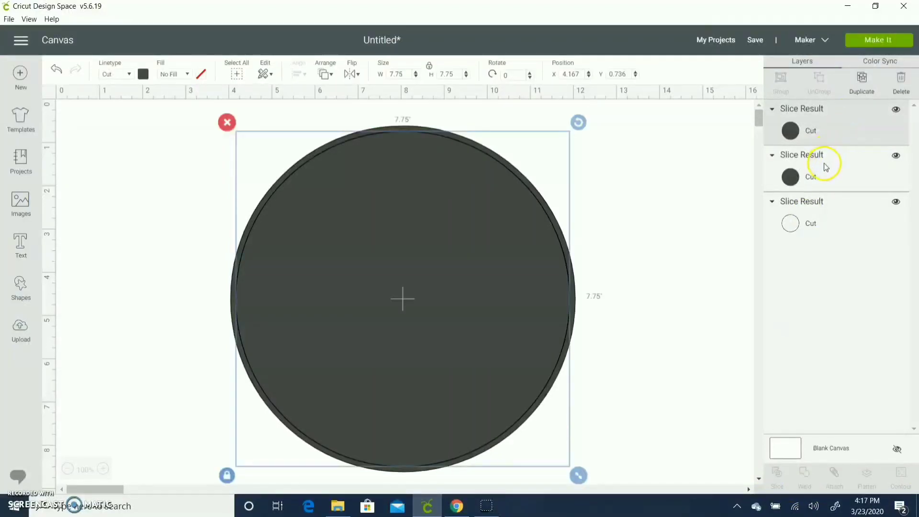
pyautogui.keyDown('shift'); pyautogui.click(824, 165); pyautogui.keyUp('shift')
pyautogui.press('Delete')
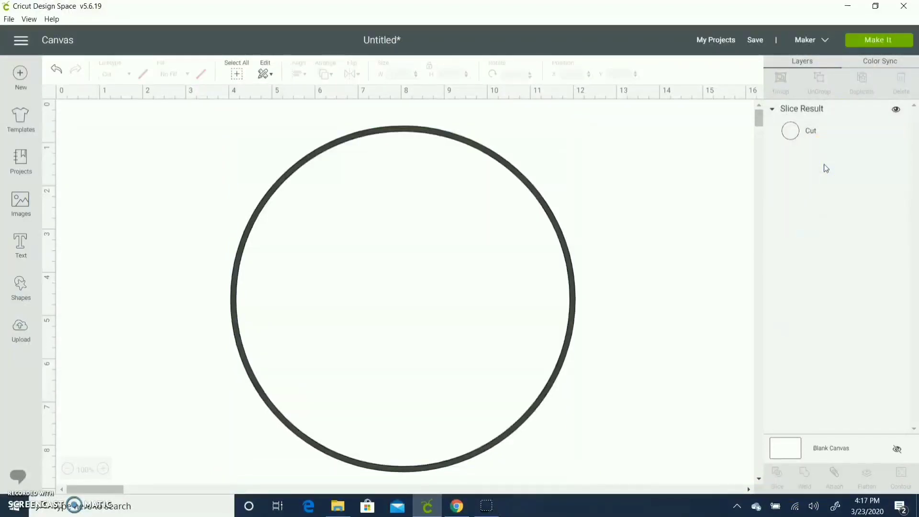
# - Duplicate the ring and set the copy's height to 4 inches
pyautogui.click(546, 213)
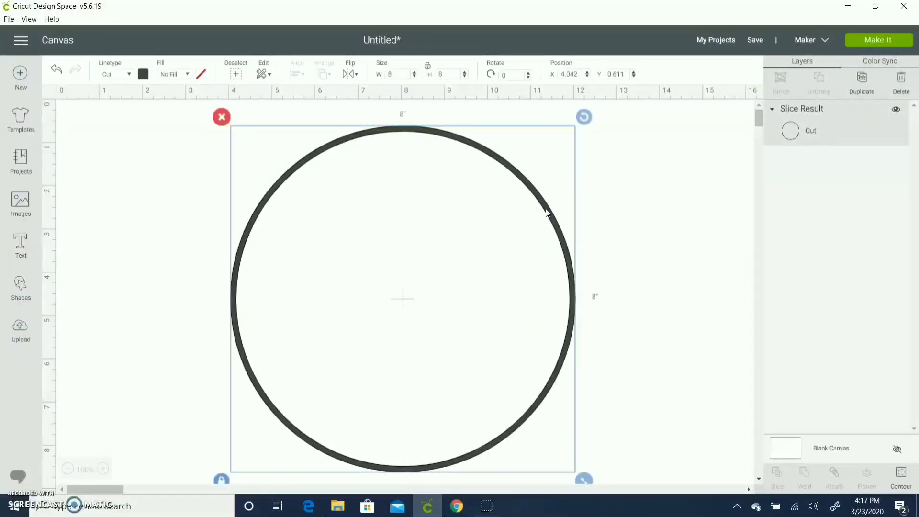
pyautogui.hotkey('ctrl', 'd')
pyautogui.click(441, 75)
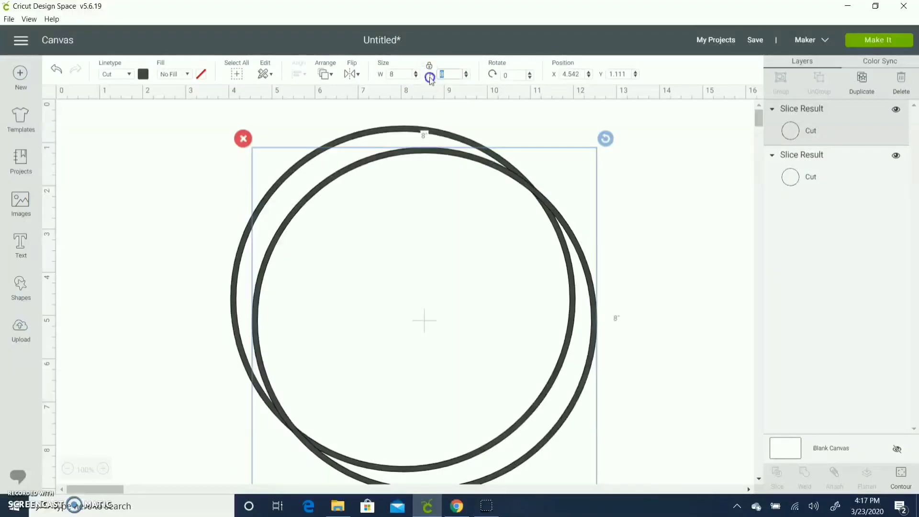
pyautogui.write('4')
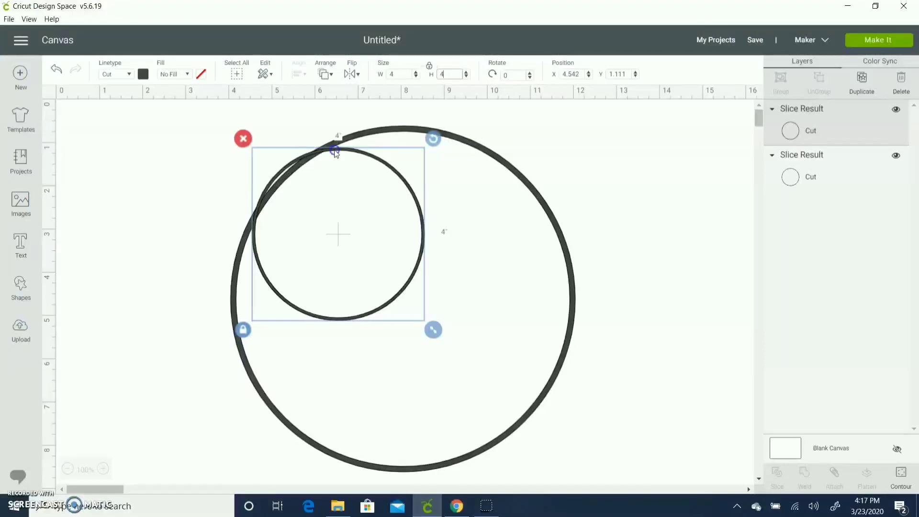
# - Move the 4-inch ring inside the large ring's upper half, then center it horizontally and align it to the large ring's top
pyautogui.moveTo(335, 152); pyautogui.dragTo(401, 133)
pyautogui.click(606, 126)
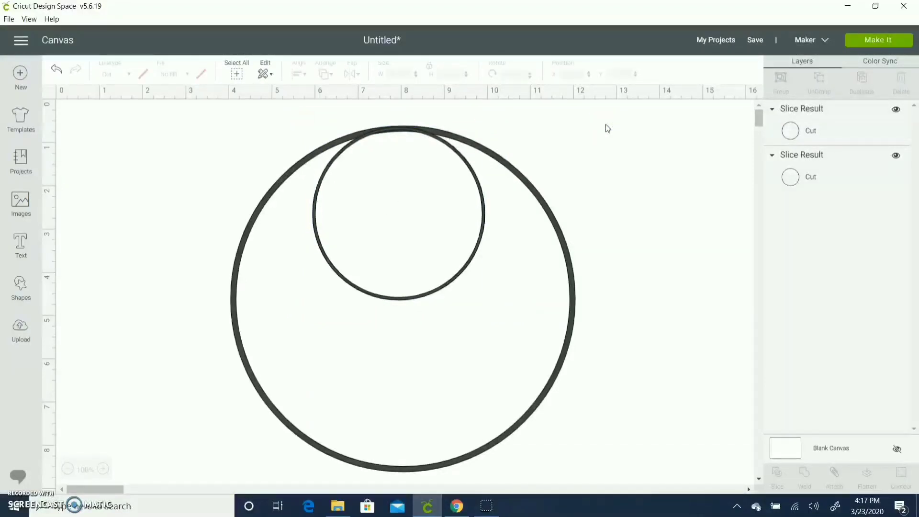
pyautogui.hscroll(2, 606, 128)
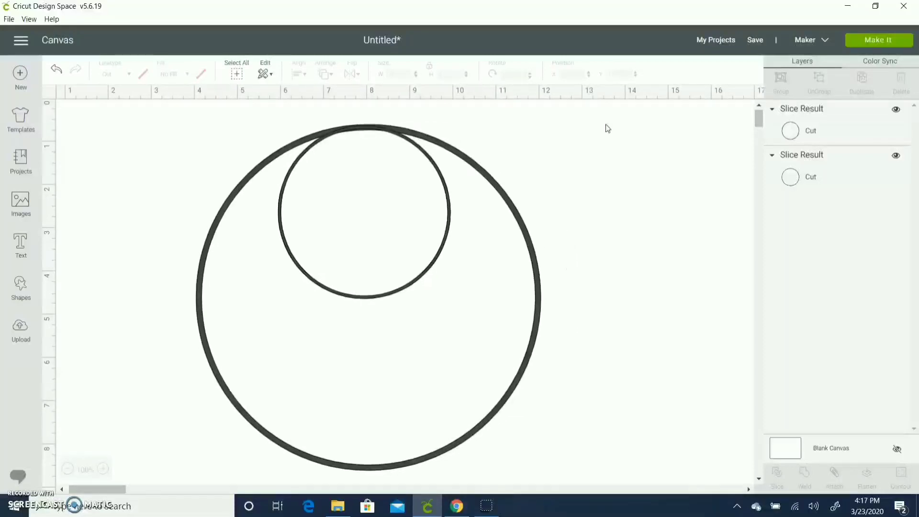
pyautogui.moveTo(621, 133); pyautogui.dragTo(381, 320)
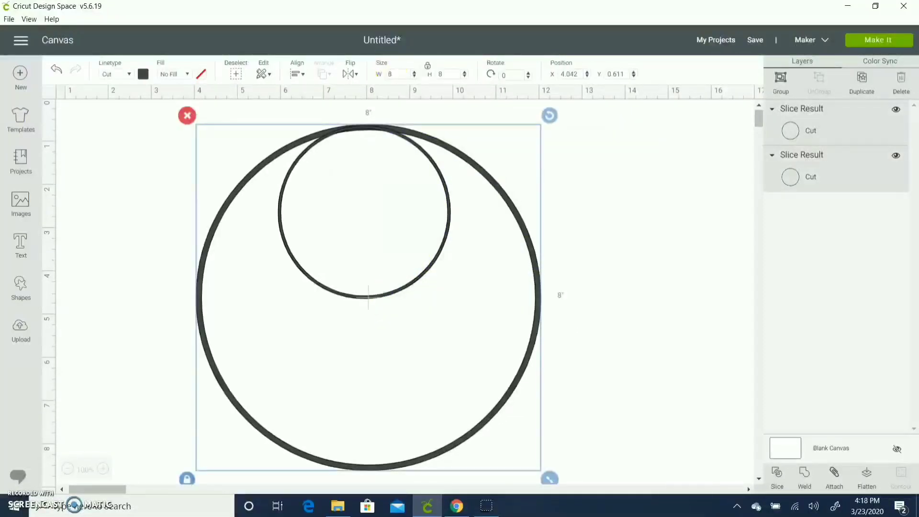
pyautogui.click(294, 74)
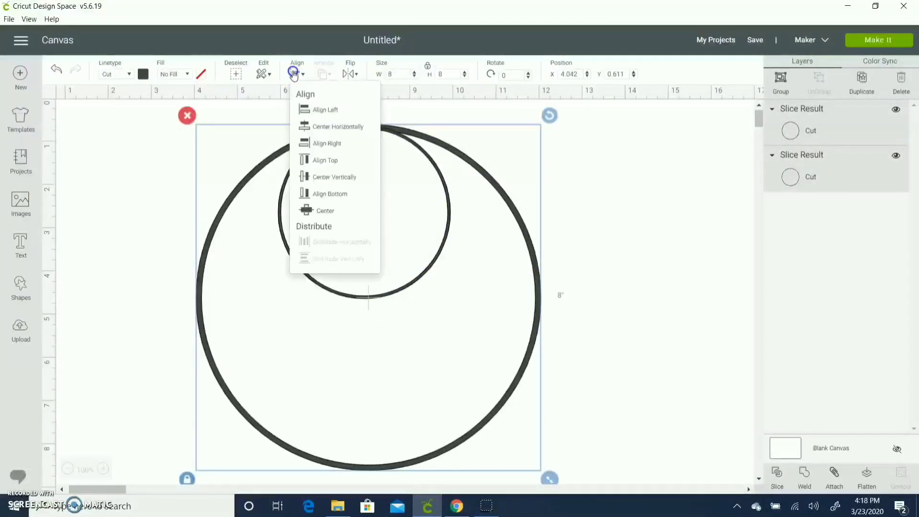
pyautogui.click(319, 130)
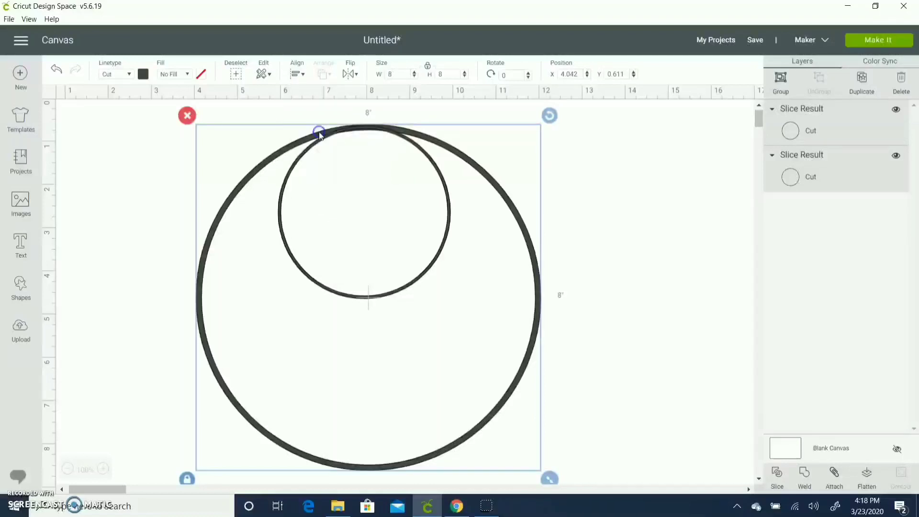
pyautogui.click(297, 73)
pyautogui.click(316, 161)
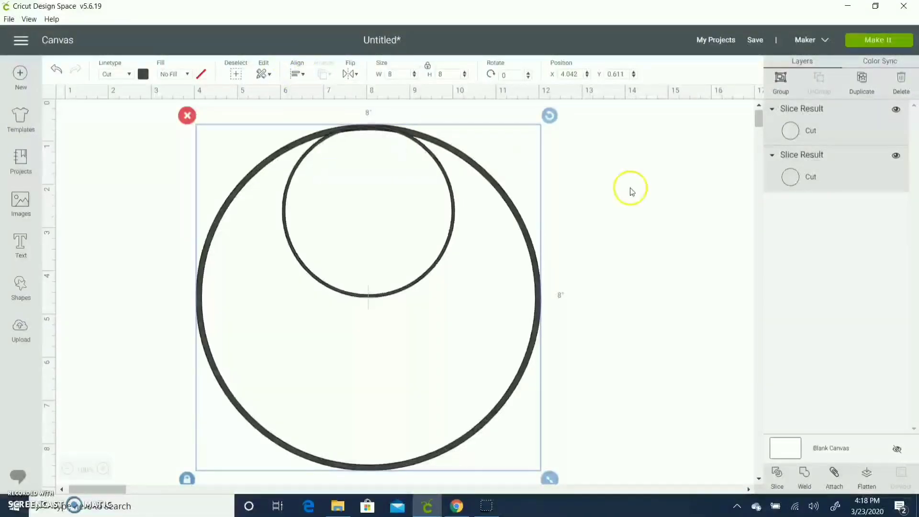
pyautogui.click(630, 189)
# - Duplicate the small ring and place the copy directly below it, inside the large ring's lower half
pyautogui.click(441, 169)
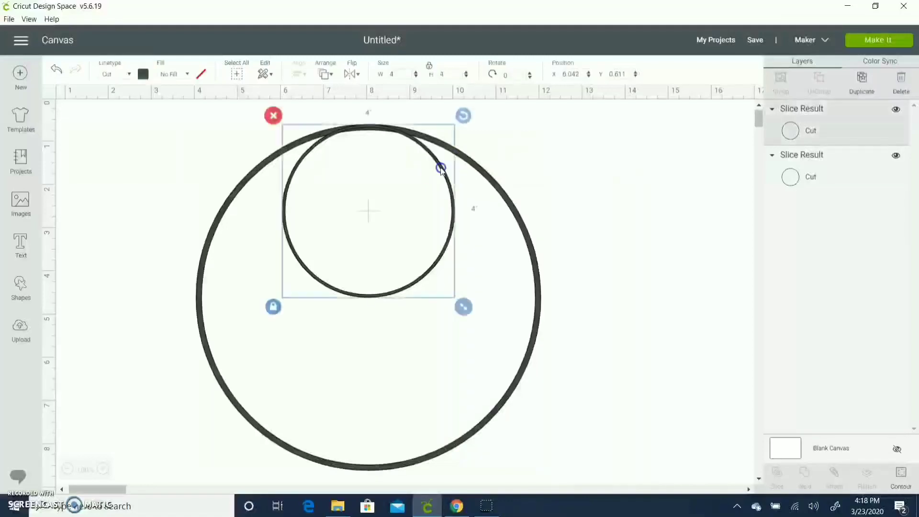
pyautogui.hotkey('ctrl', 'd')
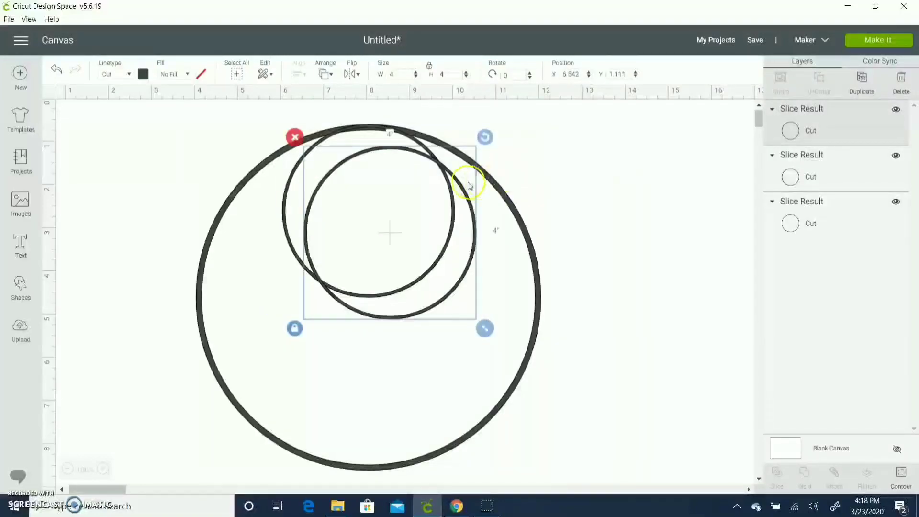
pyautogui.moveTo(439, 169); pyautogui.dragTo(416, 330)
pyautogui.click(649, 369)
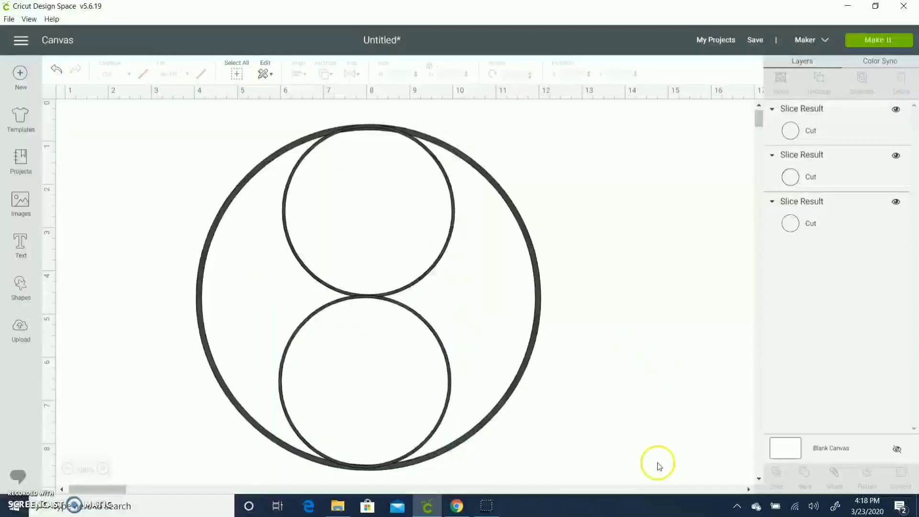
# - Center the lower small ring horizontally with the large ring and align their bottom edges
pyautogui.moveTo(658, 471); pyautogui.dragTo(345, 403)
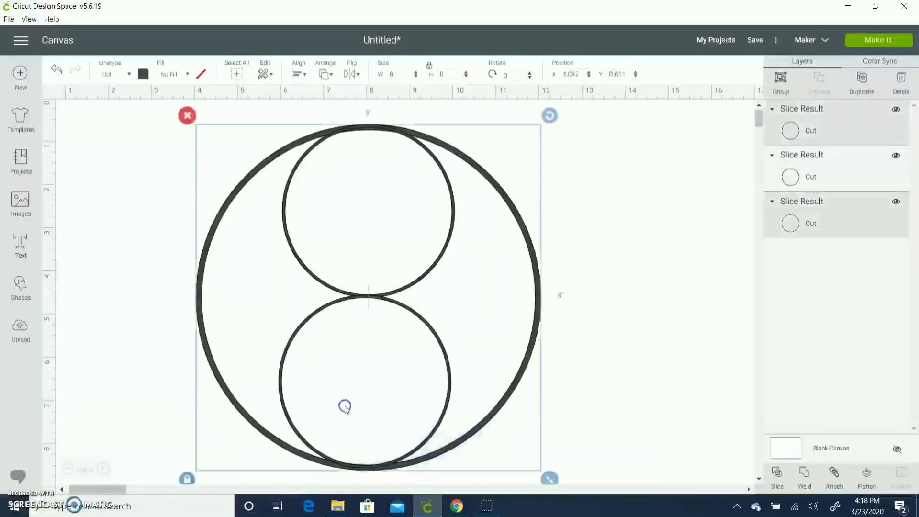
pyautogui.click(299, 74)
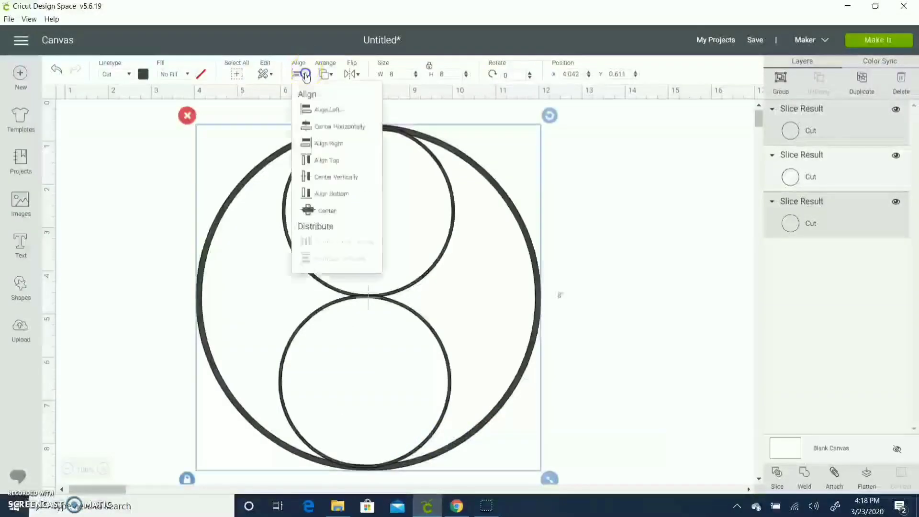
pyautogui.click(330, 126)
pyautogui.click(299, 74)
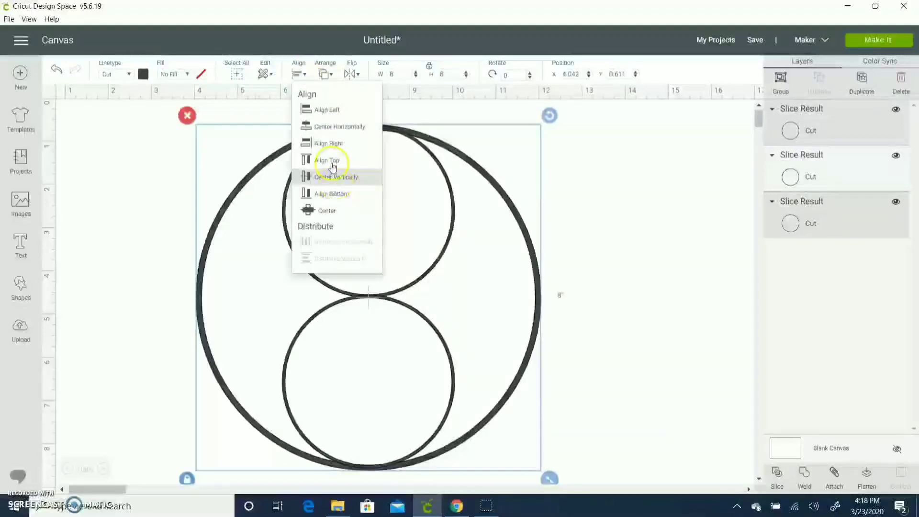
pyautogui.click(319, 187)
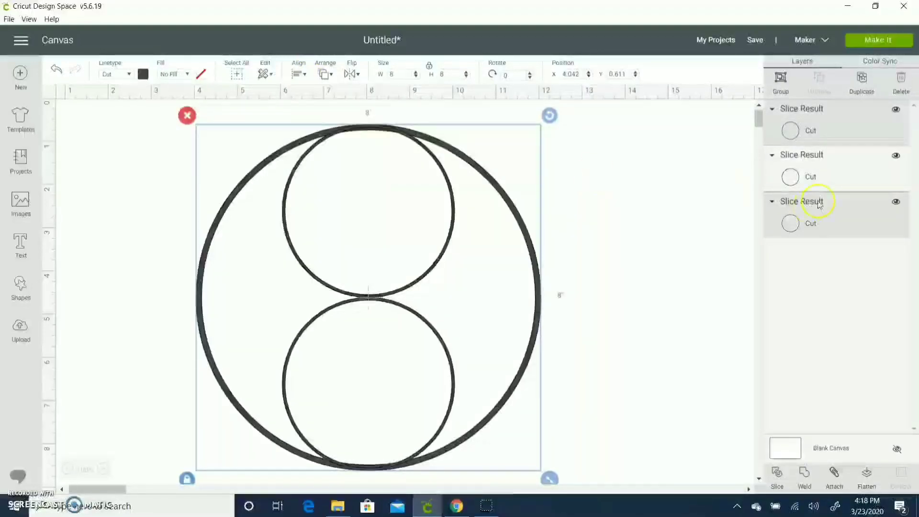
# - Group the two small rings together
pyautogui.click(797, 132)
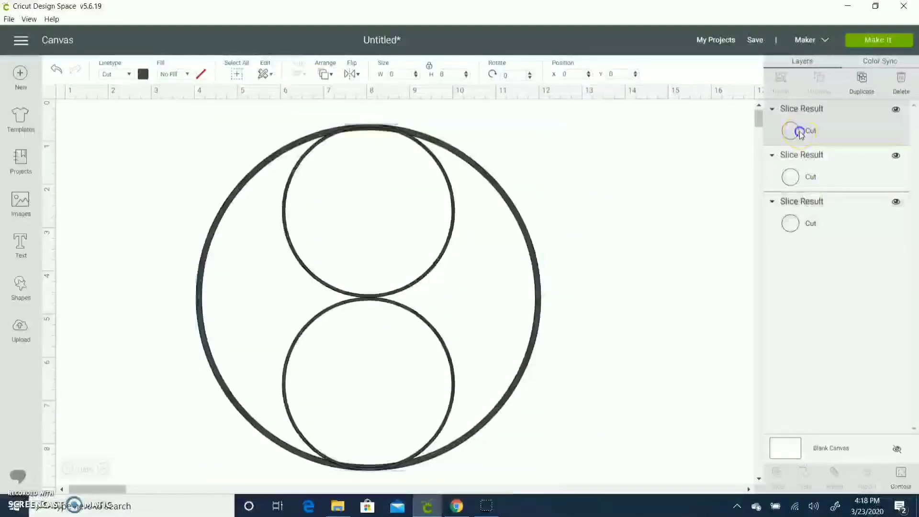
pyautogui.keyDown('shift'); pyautogui.click(808, 175); pyautogui.keyUp('shift')
pyautogui.click(779, 80)
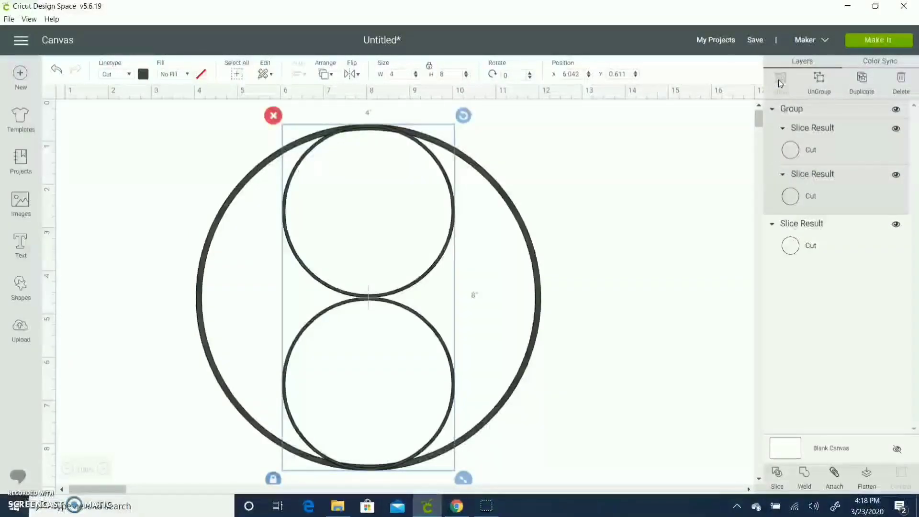
# - Duplicate the group of two small rings and rotate the copy by 90 degrees
pyautogui.hotkey('ctrl', 'd')
pyautogui.click(512, 75)
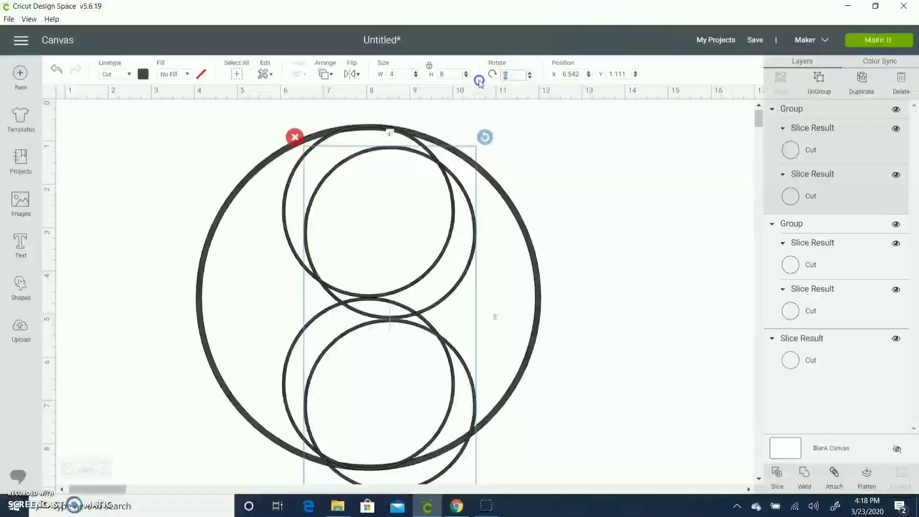
pyautogui.write('9')
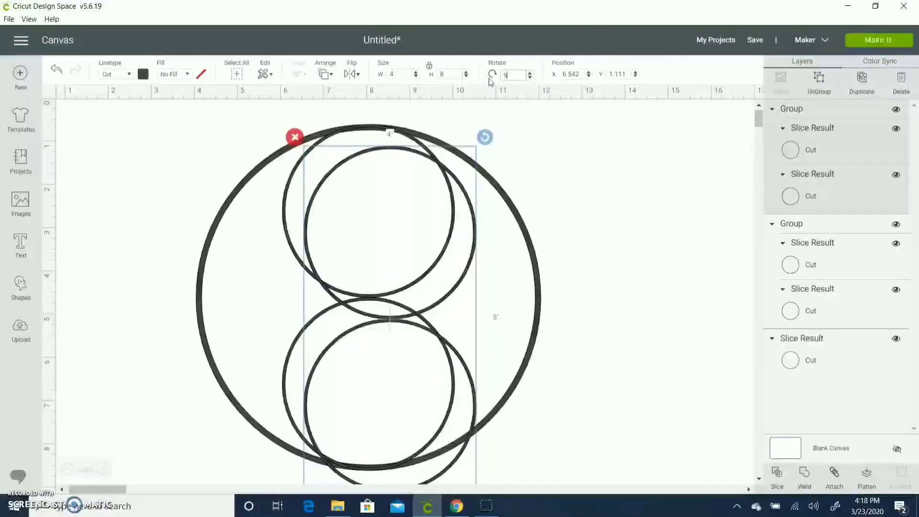
pyautogui.write('0')
pyautogui.press('Return')
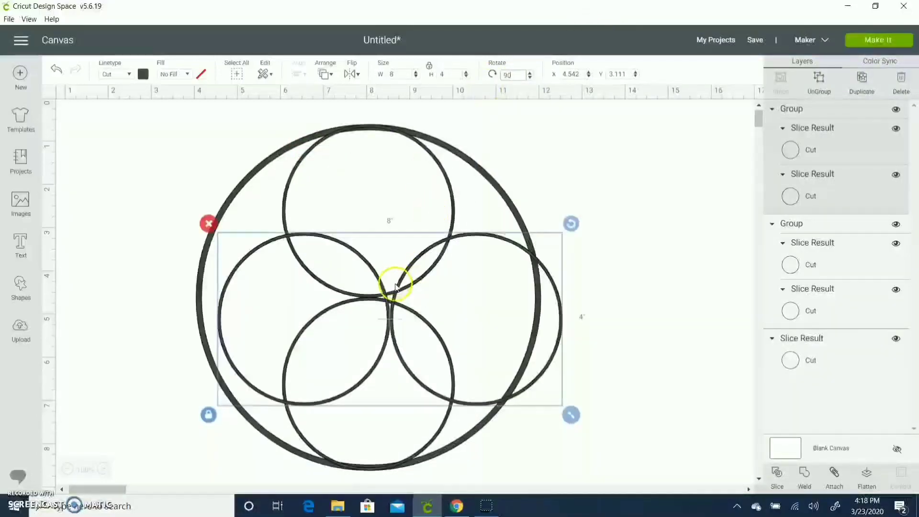
# - Move the rotated pair of small rings into the large ring and center all shapes on each other
pyautogui.moveTo(388, 315); pyautogui.dragTo(369, 297)
pyautogui.click(624, 150)
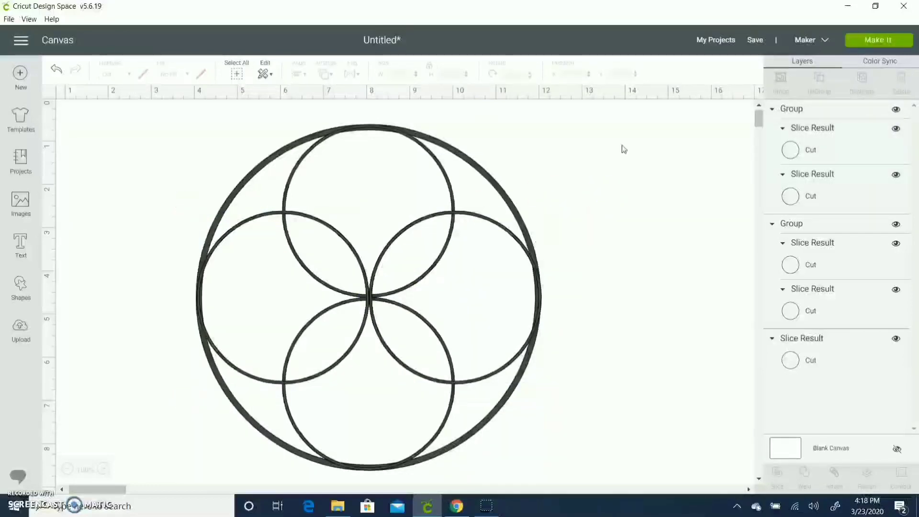
pyautogui.moveTo(648, 102); pyautogui.dragTo(344, 376)
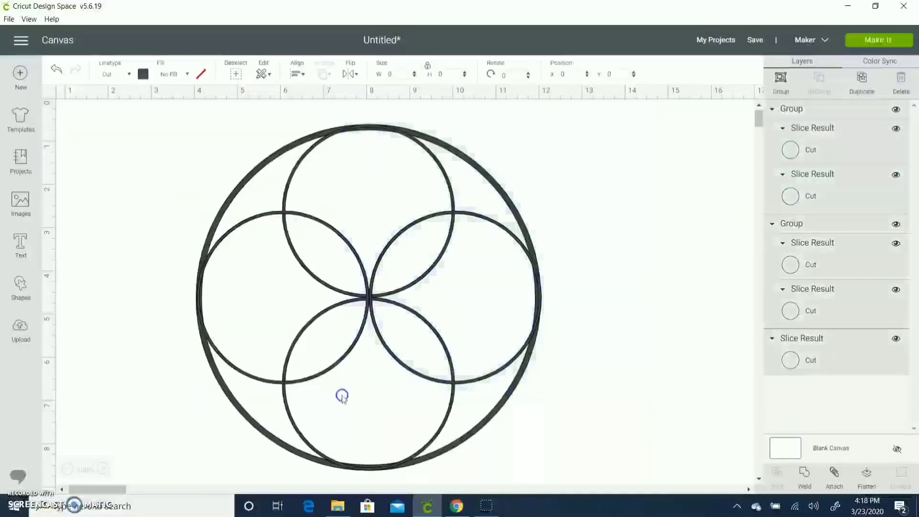
pyautogui.click(301, 77)
pyautogui.click(349, 211)
pyautogui.click(666, 172)
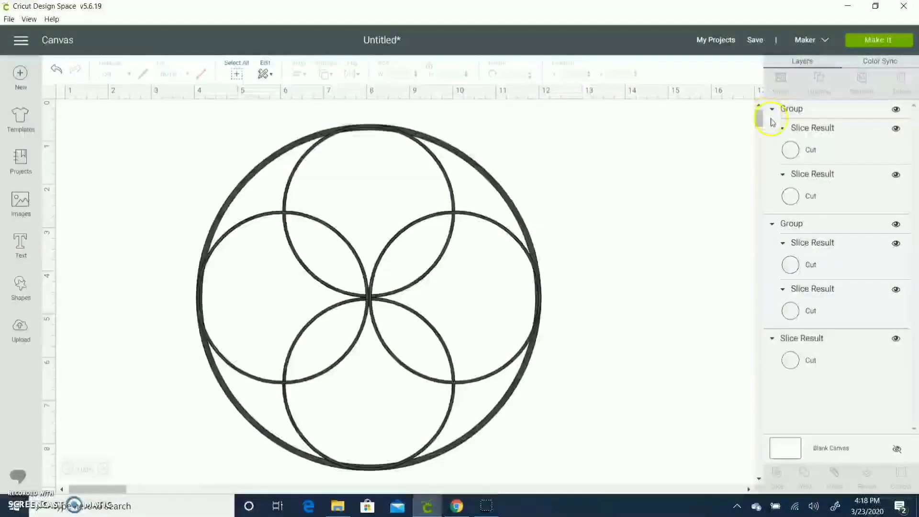
# - Duplicate both groups of small rings together
pyautogui.click(810, 112)
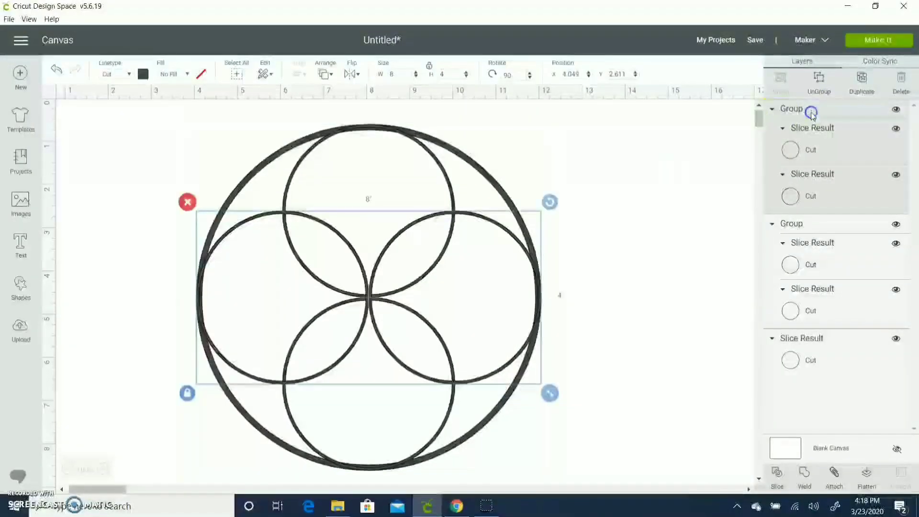
pyautogui.click(794, 224)
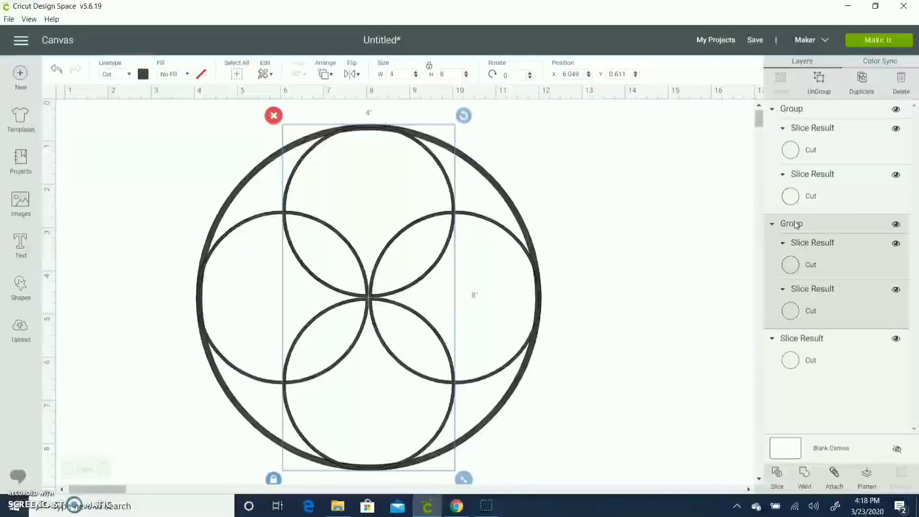
pyautogui.click(825, 109)
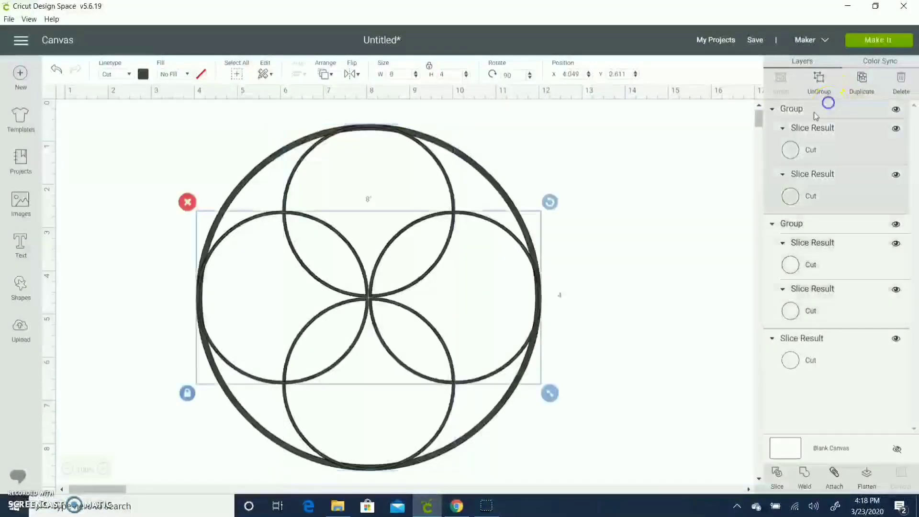
pyautogui.keyDown('shift'); pyautogui.click(799, 224); pyautogui.keyUp('shift')
pyautogui.hotkey('ctrl', 'd')
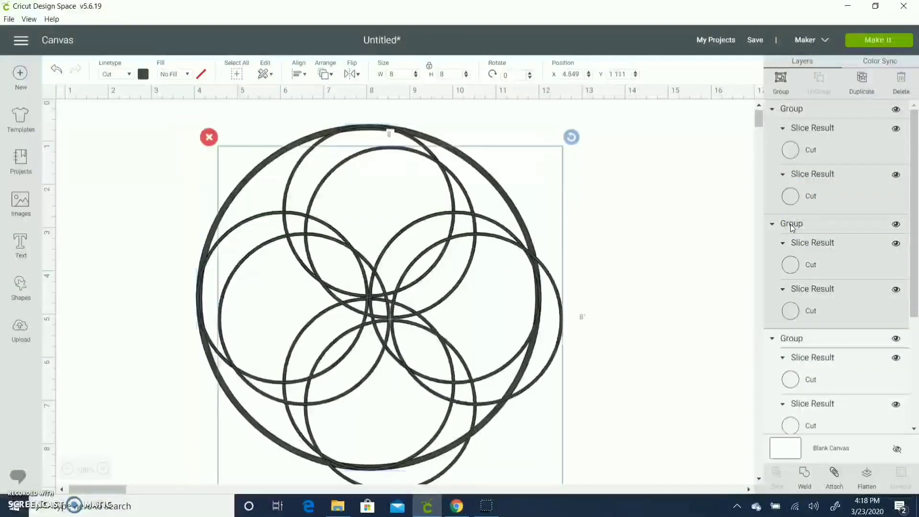
# - Rotate the duplicated ring groups by 45 degrees
pyautogui.click(492, 82)
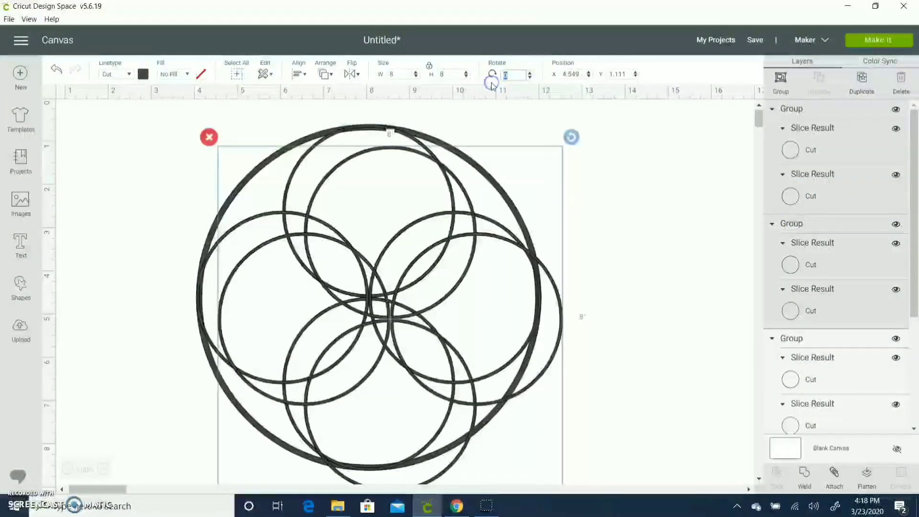
pyautogui.write('45')
pyautogui.press('Return')
pyautogui.click(376, 318)
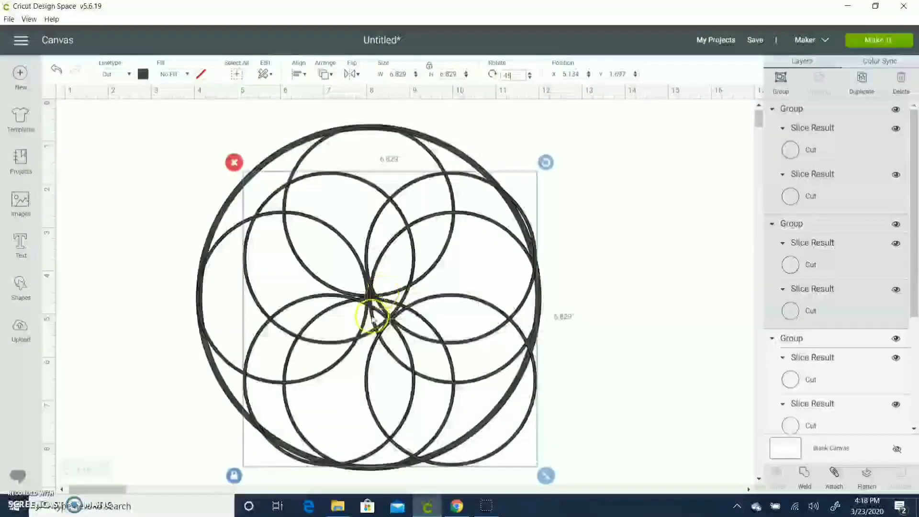
# - Center all small ring groups and the large ring on each other
pyautogui.moveTo(602, 141); pyautogui.dragTo(290, 378)
pyautogui.click(296, 73)
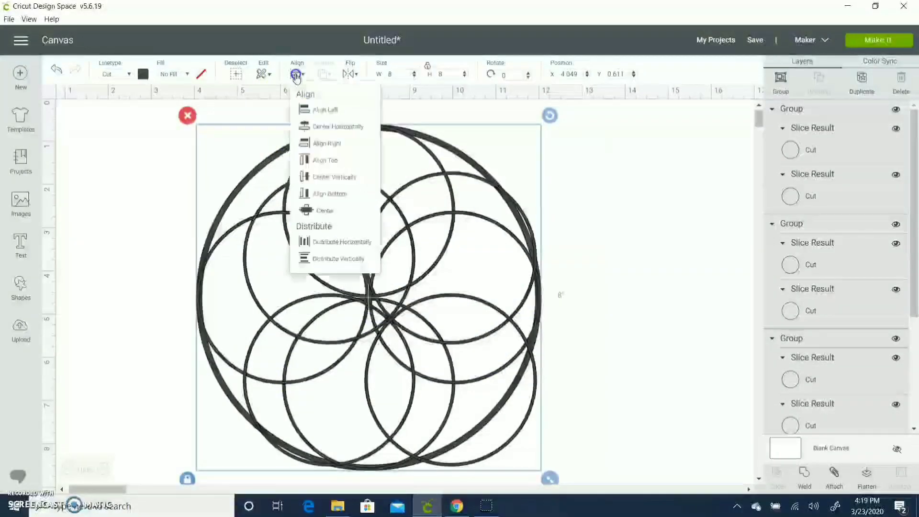
pyautogui.click(326, 210)
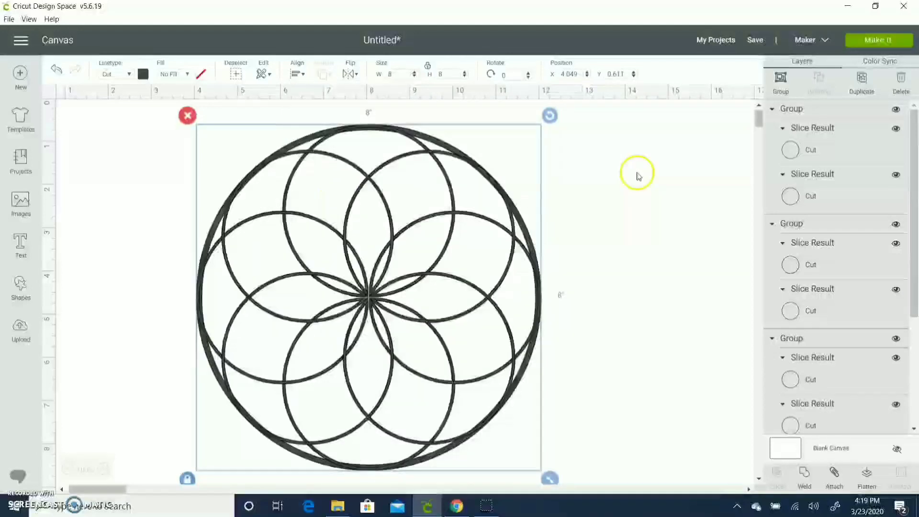
pyautogui.click(636, 174)
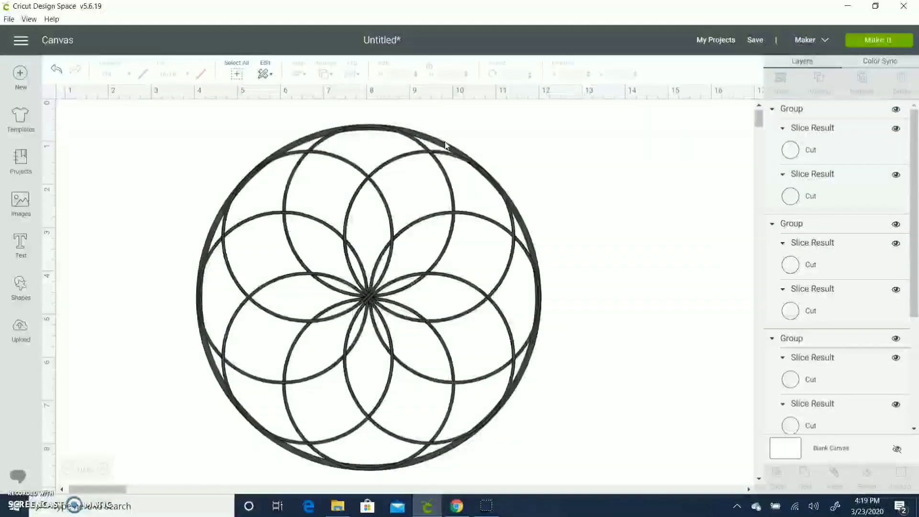
# - Check the pattern without its outer ring by hiding the large ring and showing it again
pyautogui.click(444, 144)
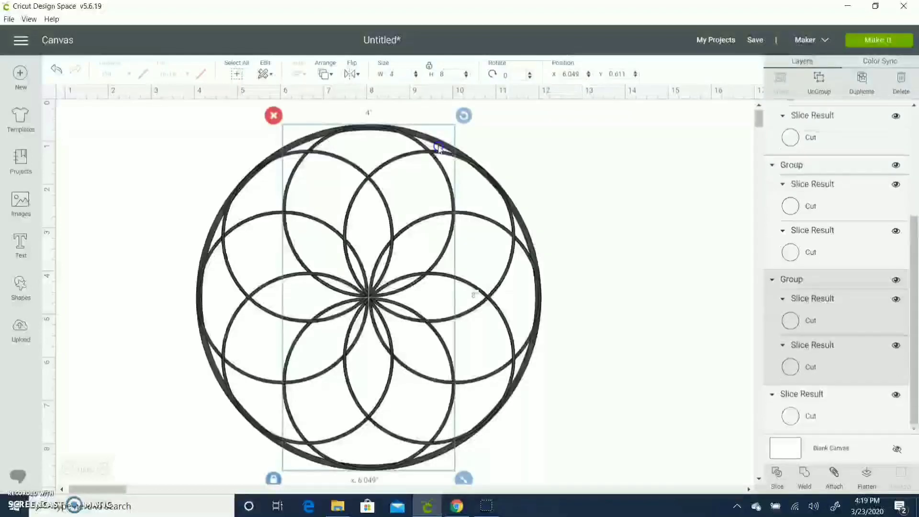
pyautogui.click(739, 169)
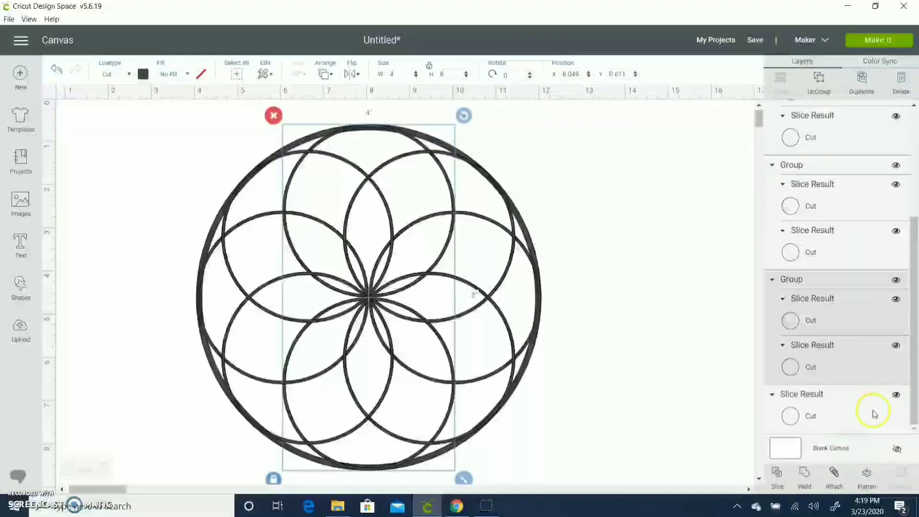
pyautogui.click(891, 398)
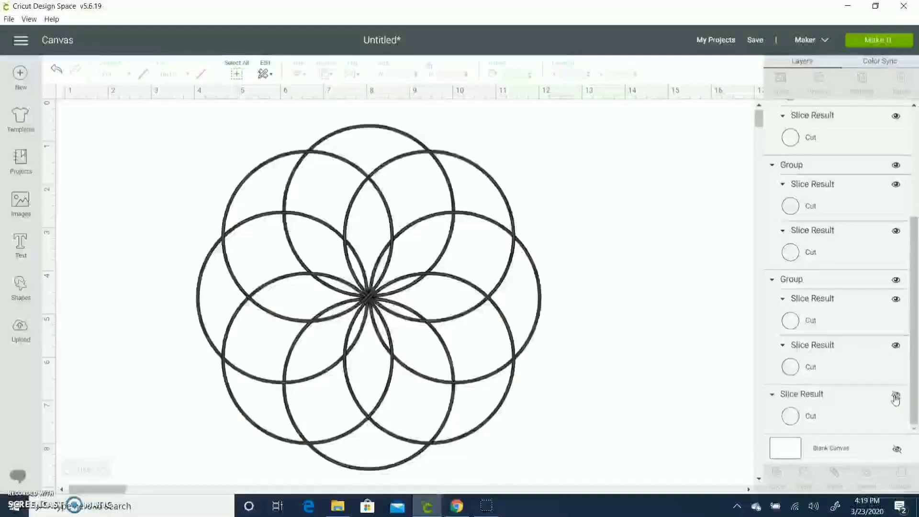
pyautogui.click(895, 397)
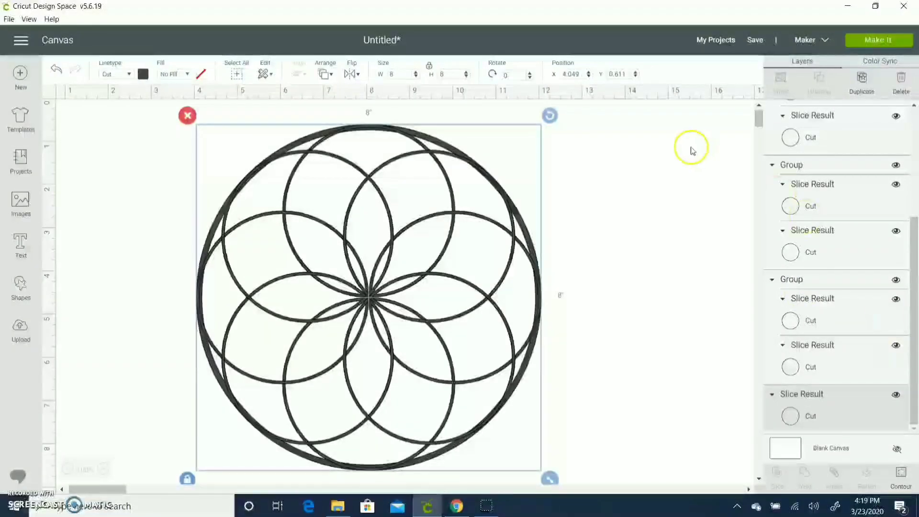
# - Duplicate the complete ring pattern, including the large ring, and keep the copy as a hidden group
pyautogui.click(661, 156)
pyautogui.moveTo(656, 149); pyautogui.dragTo(212, 459)
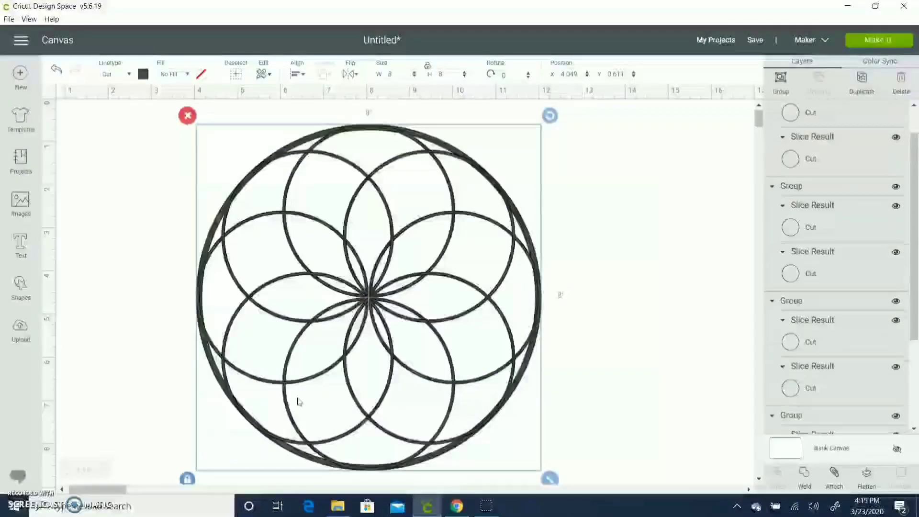
pyautogui.click(781, 91)
pyautogui.hotkey('ctrl', 'd')
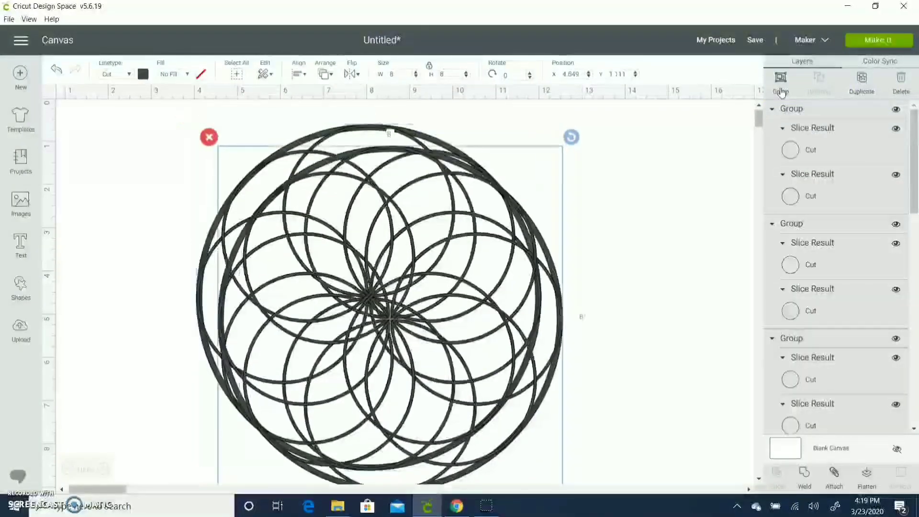
pyautogui.click(814, 111)
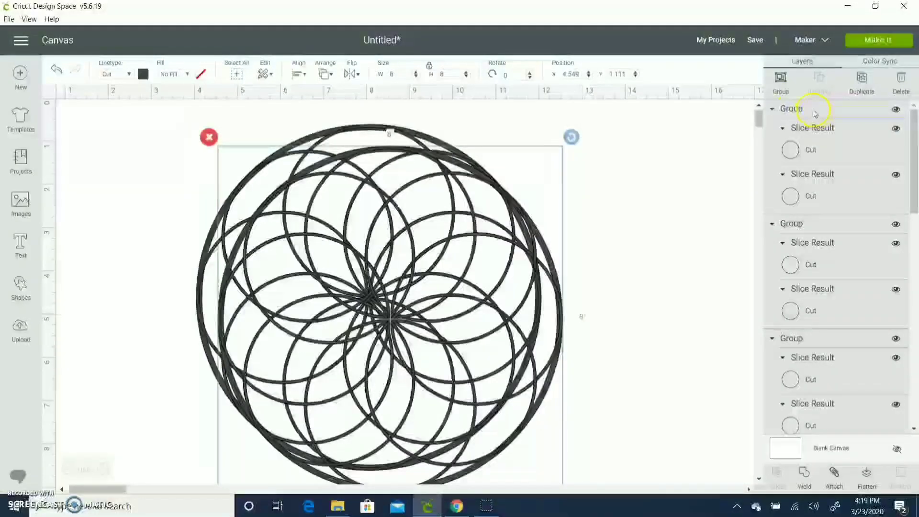
pyautogui.click(896, 109)
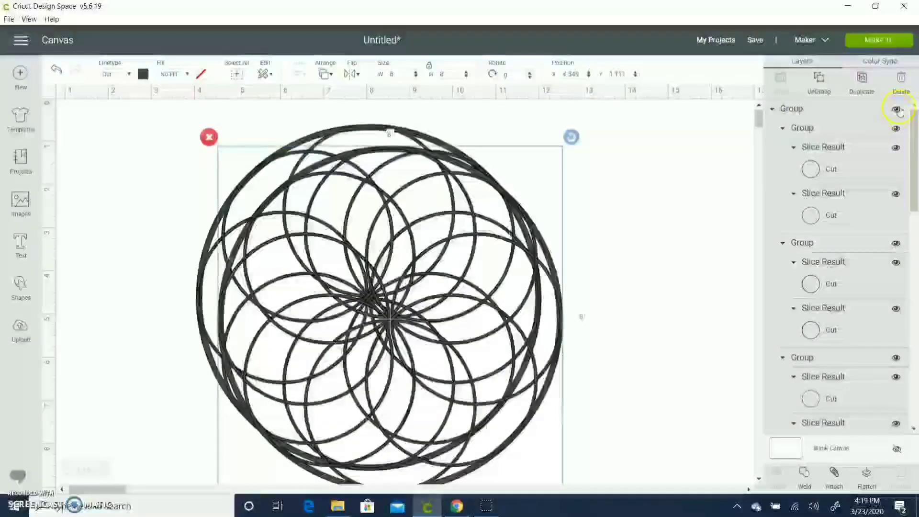
# - Weld all the visible rings into one shape and hide the welded pattern
pyautogui.moveTo(638, 153); pyautogui.dragTo(219, 446)
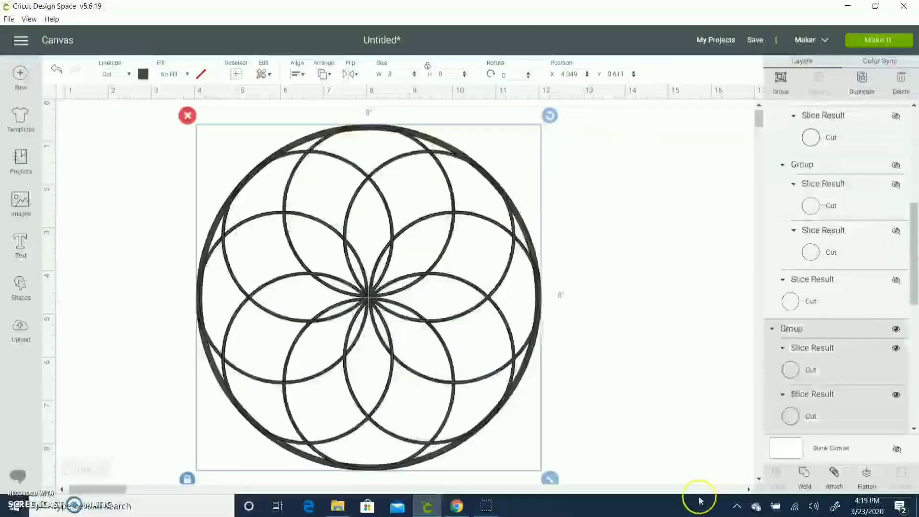
pyautogui.click(804, 476)
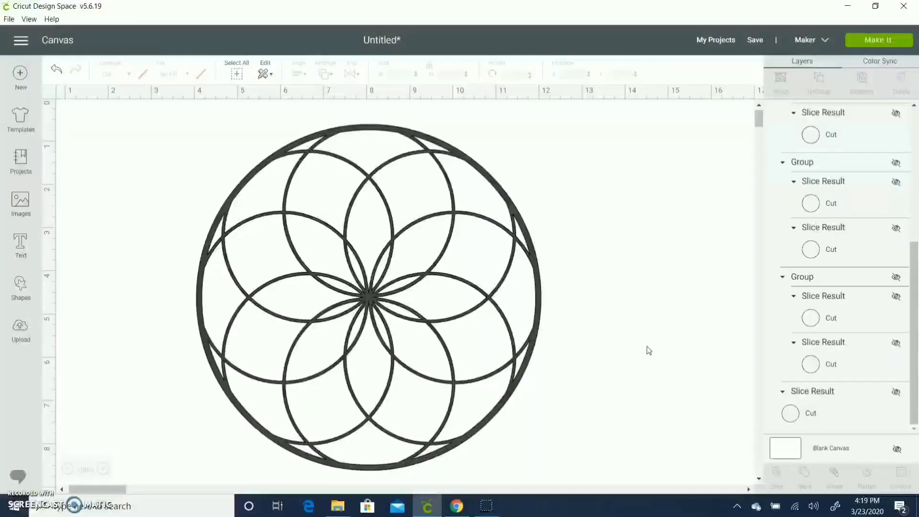
pyautogui.click(503, 277)
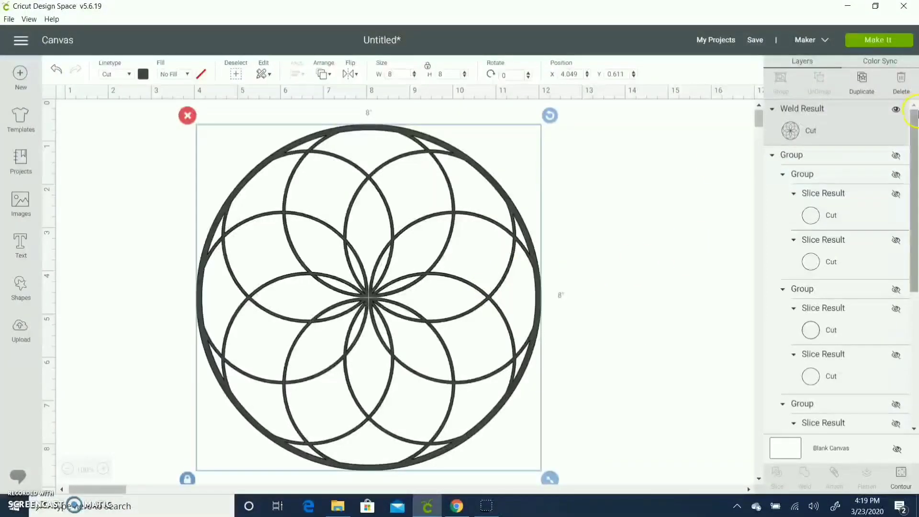
pyautogui.click(896, 110)
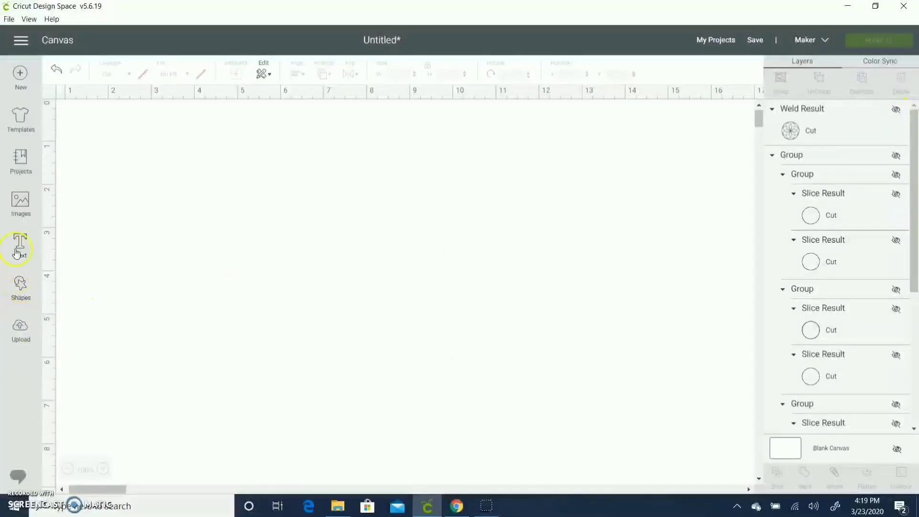
# - Add a circle, set its size to 8 inches and position it in the middle of the canvas
pyautogui.click(19, 290)
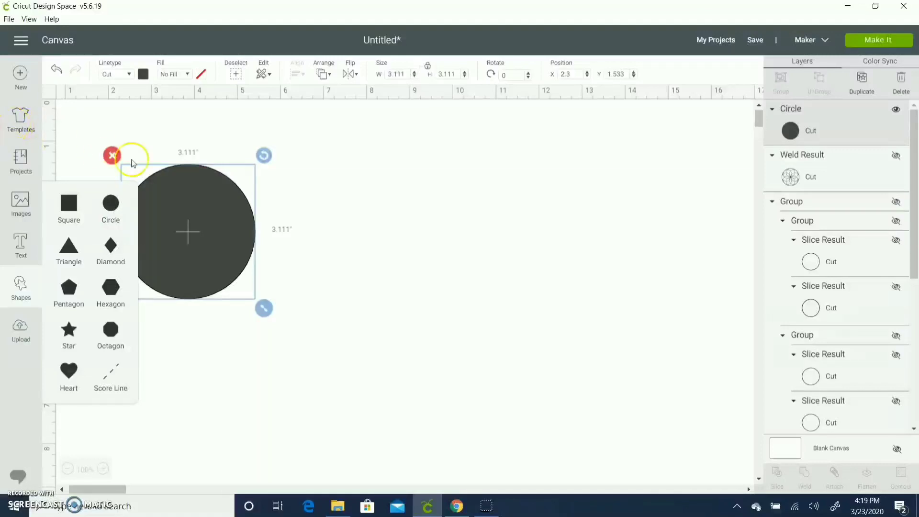
pyautogui.moveTo(180, 189); pyautogui.dragTo(391, 212)
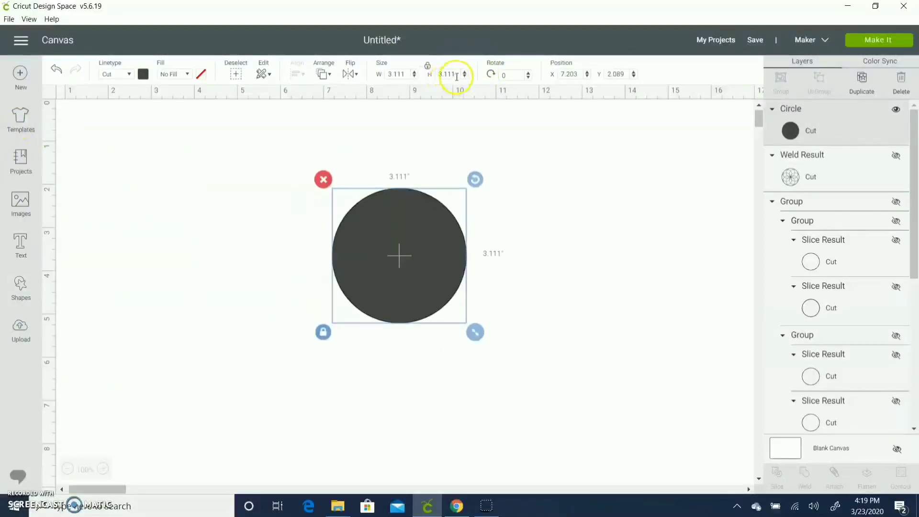
pyautogui.write('8')
pyautogui.press('Return')
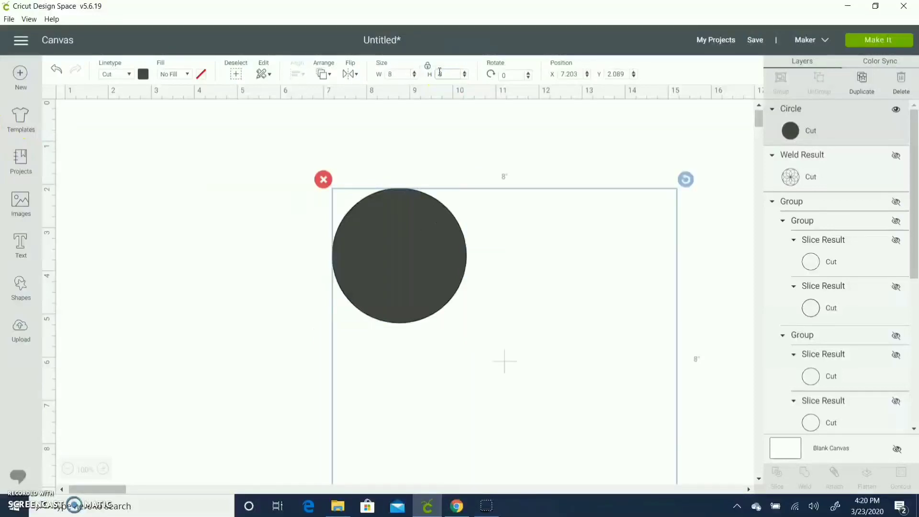
pyautogui.moveTo(407, 283); pyautogui.dragTo(392, 282)
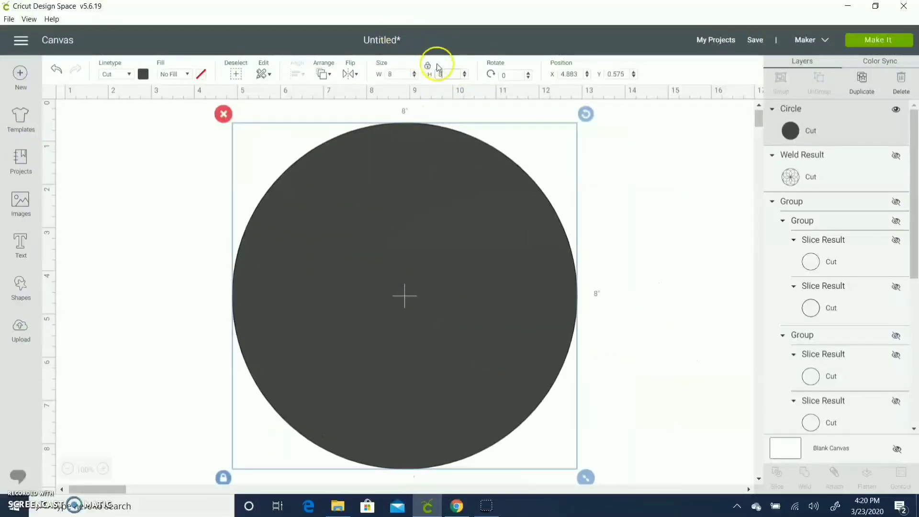
pyautogui.click(622, 192)
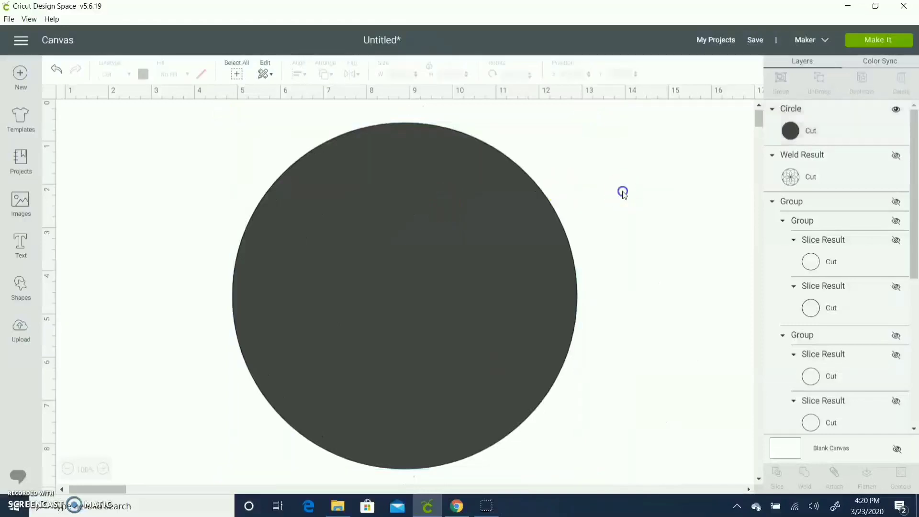
# - Duplicate the 8-inch circle and set the copy's size to 7.25 inches
pyautogui.click(499, 260)
pyautogui.hotkey('ctrl', 'd')
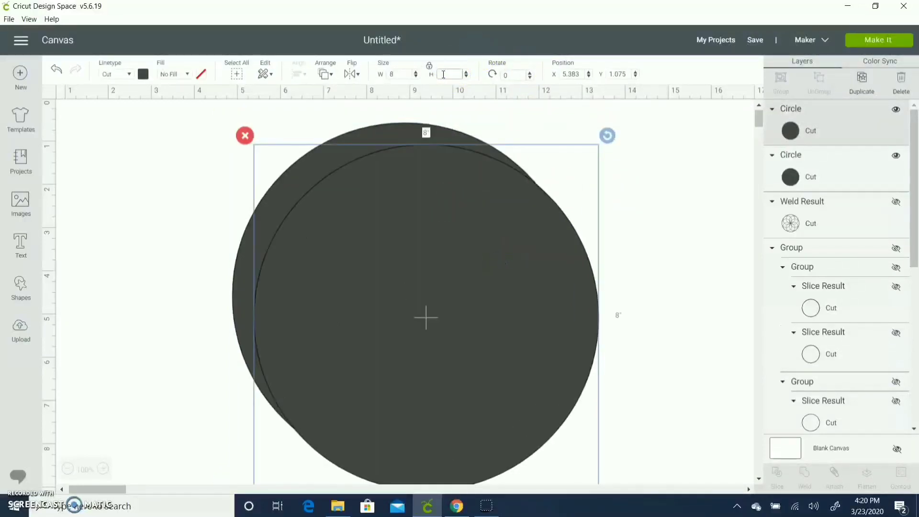
pyautogui.click(443, 74)
pyautogui.write('7.5')
pyautogui.press('Return')
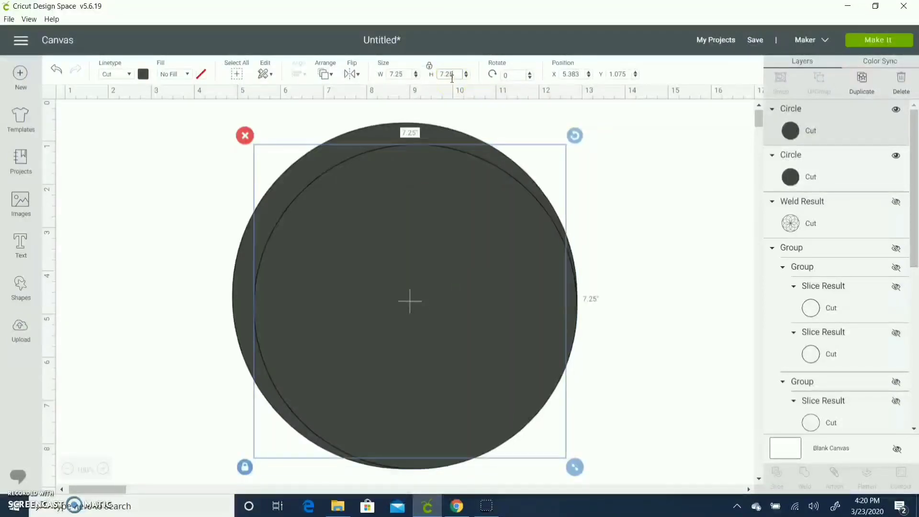
# - Center the 7.25-inch circle on the 8-inch circle
pyautogui.click(501, 129)
pyautogui.moveTo(650, 155); pyautogui.dragTo(368, 379)
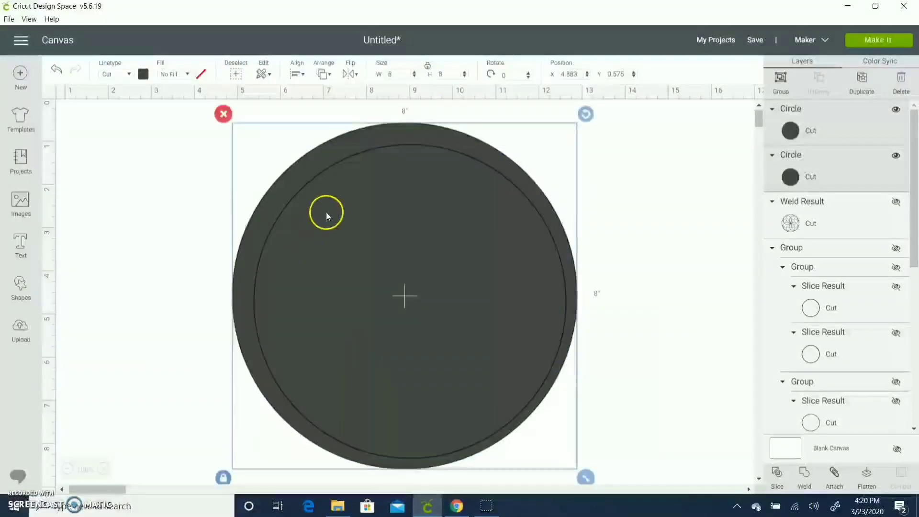
pyautogui.click(297, 73)
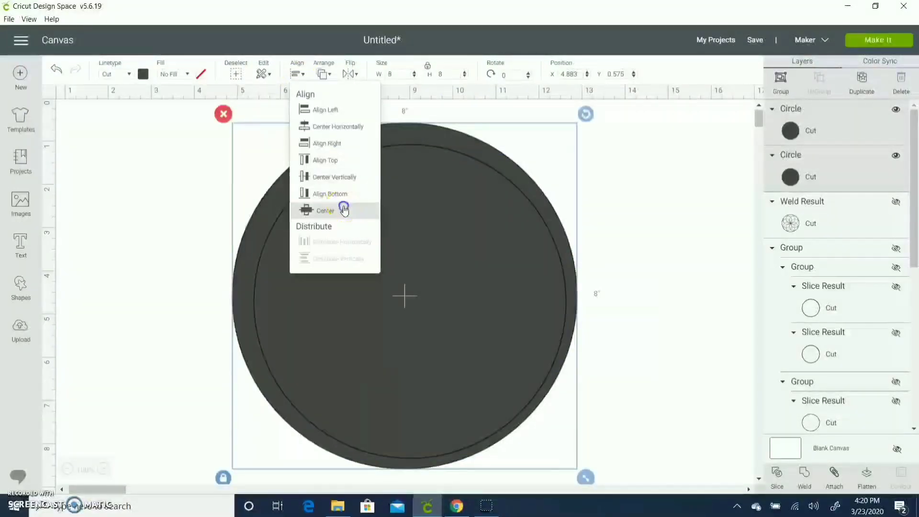
pyautogui.click(348, 211)
# - Slice the two centered circles and delete the two solid discs, keeping only the 8-inch ring
pyautogui.click(778, 489)
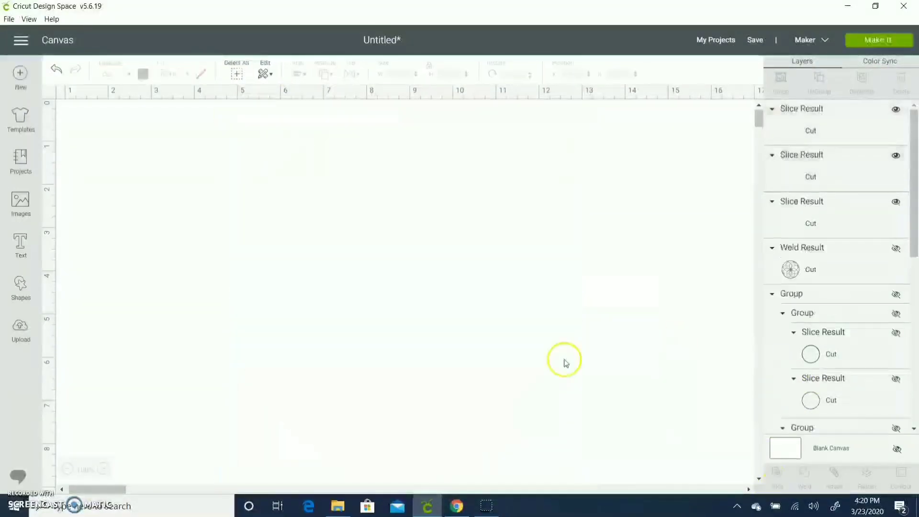
pyautogui.click(856, 125)
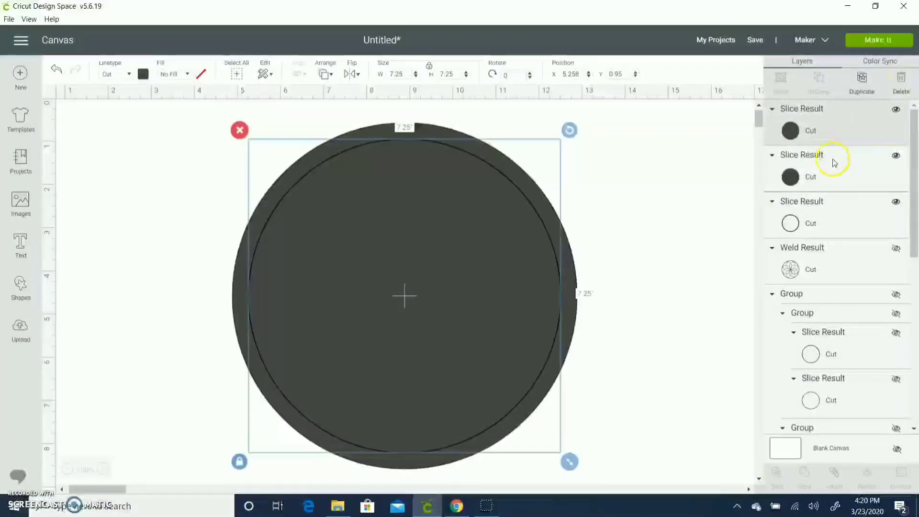
pyautogui.keyDown('shift'); pyautogui.click(833, 160); pyautogui.keyUp('shift')
pyautogui.press('Delete')
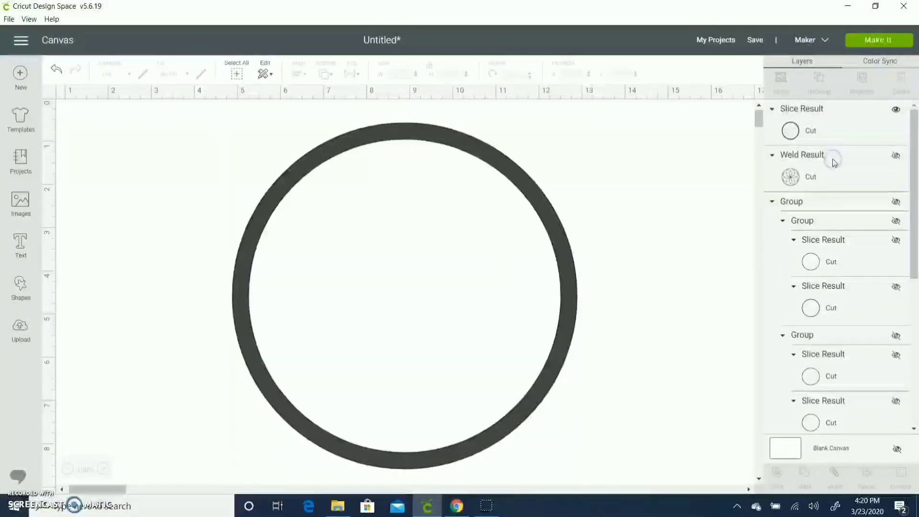
# - Duplicate the 8-inch ring, set the copy's size to 4 inches and place it inside the large ring's upper half
pyautogui.click(557, 233)
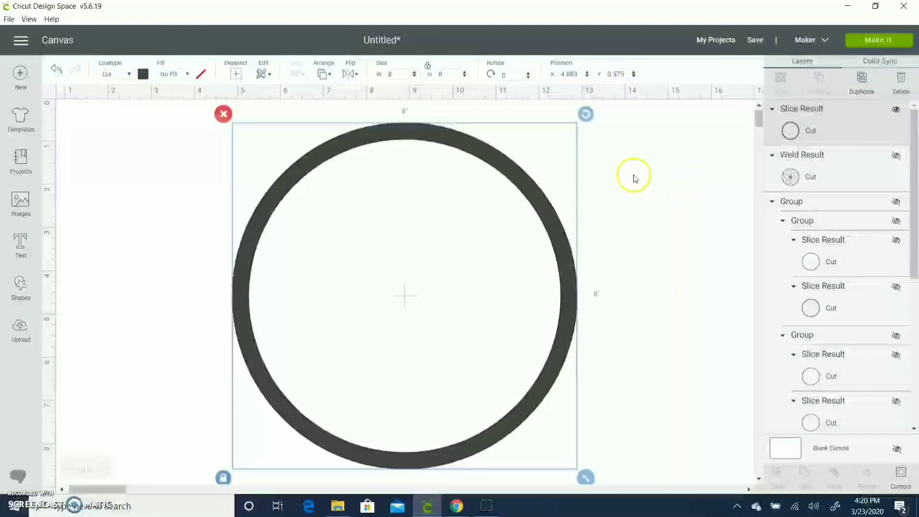
pyautogui.hotkey('ctrl', 'd')
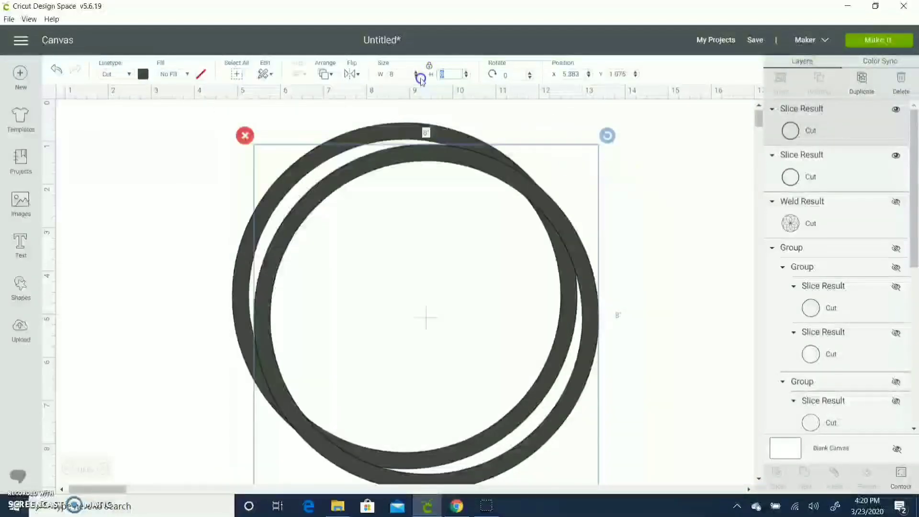
pyautogui.write('4')
pyautogui.press('Return')
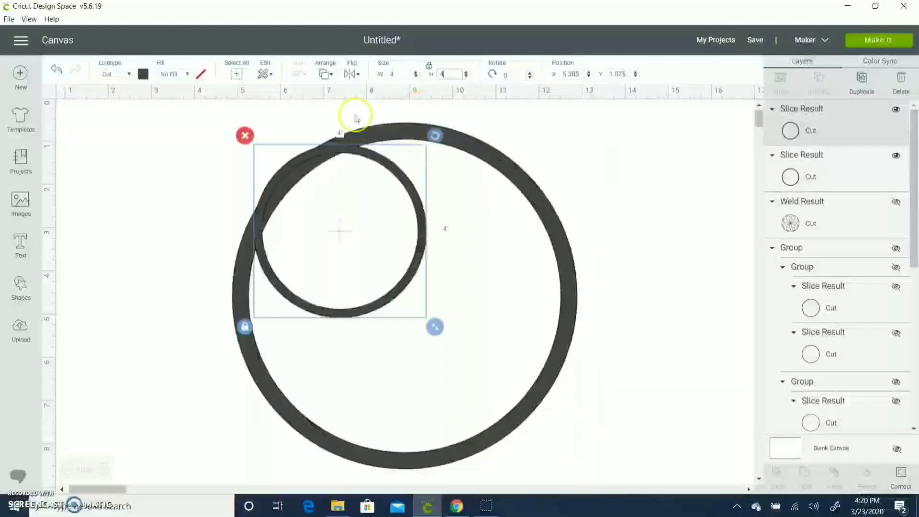
pyautogui.moveTo(324, 150); pyautogui.dragTo(392, 129)
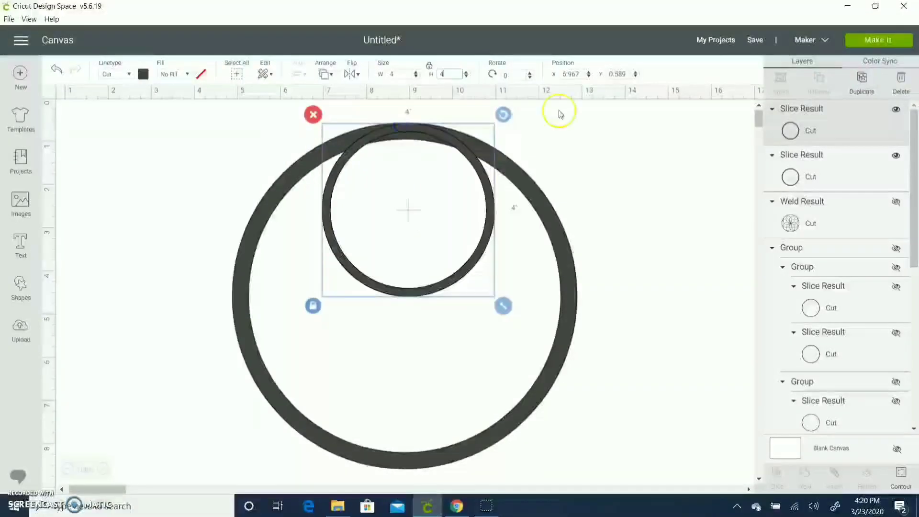
# - Center the 4-inch ring horizontally on the 8-inch ring and align their top edges
pyautogui.click(578, 113)
pyautogui.click(332, 219)
pyautogui.keyDown('shift'); pyautogui.click(316, 158); pyautogui.keyUp('shift')
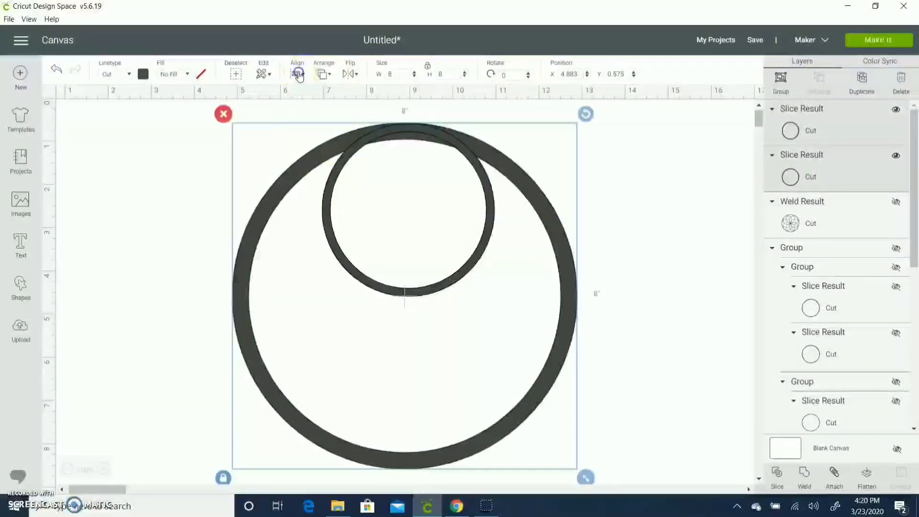
pyautogui.click(298, 75)
pyautogui.click(319, 125)
pyautogui.click(297, 74)
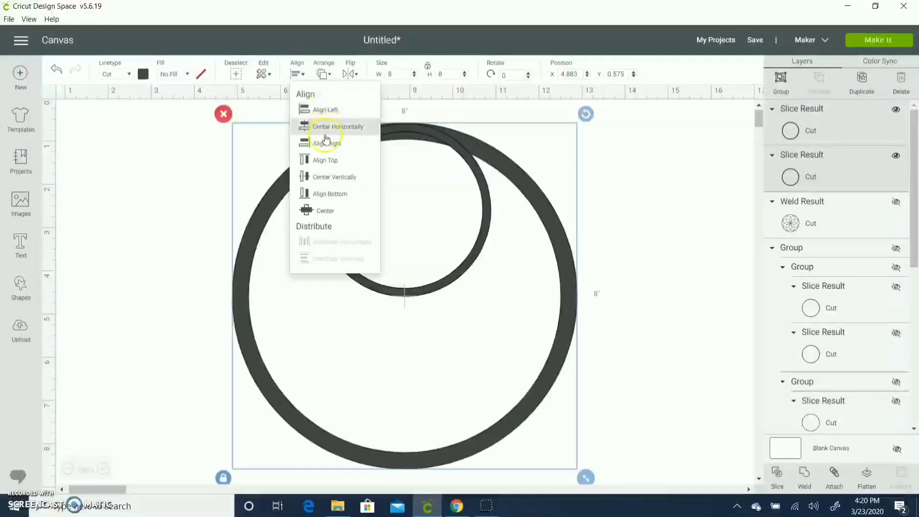
pyautogui.click(324, 160)
pyautogui.moveTo(653, 175); pyautogui.dragTo(726, 142)
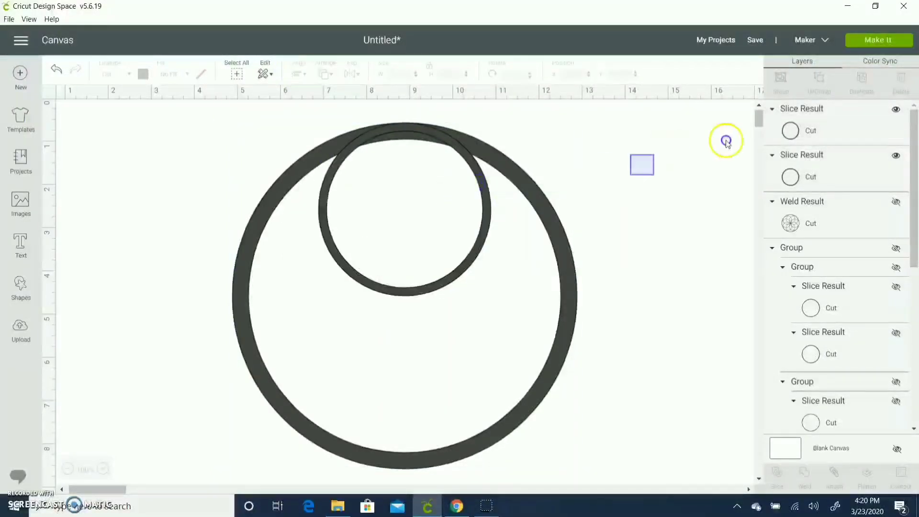
# - Duplicate the 4-inch ring and place the copy directly below it in the large ring's lower half
pyautogui.click(480, 173)
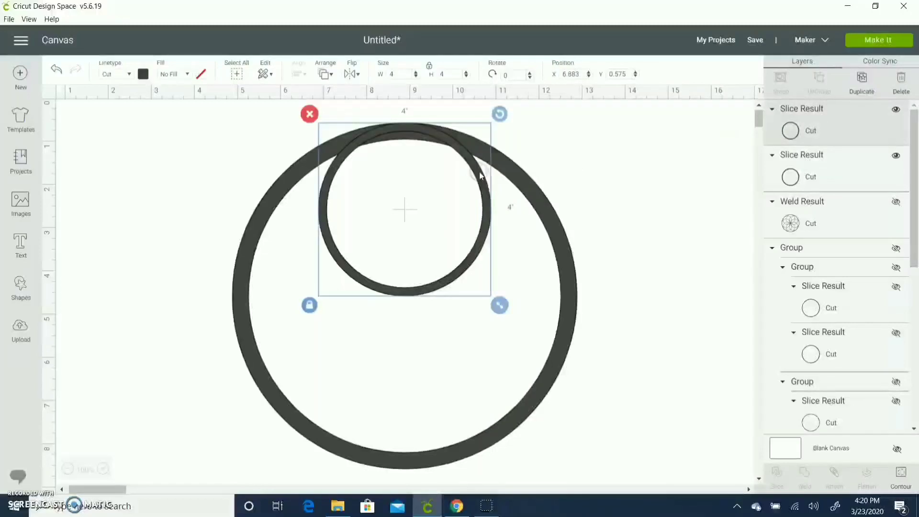
pyautogui.hotkey('ctrl', 'd')
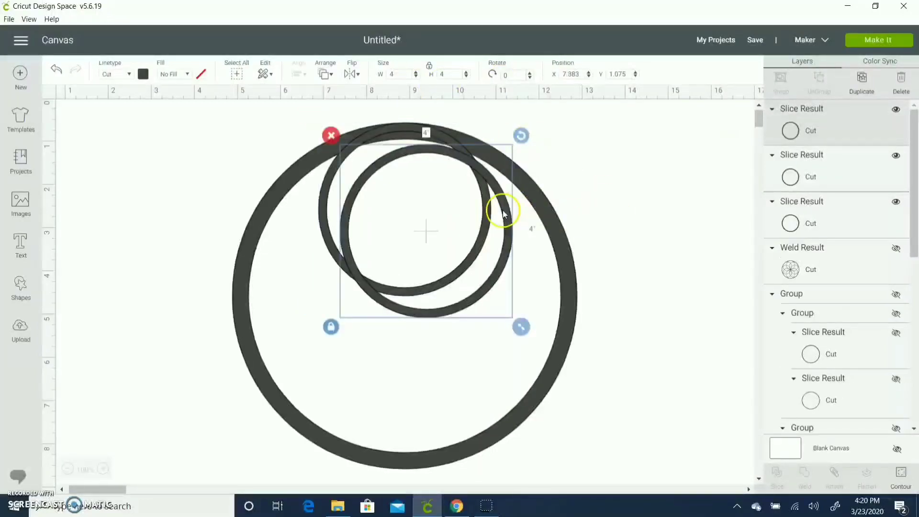
pyautogui.moveTo(502, 213); pyautogui.dragTo(477, 364)
pyautogui.click(662, 427)
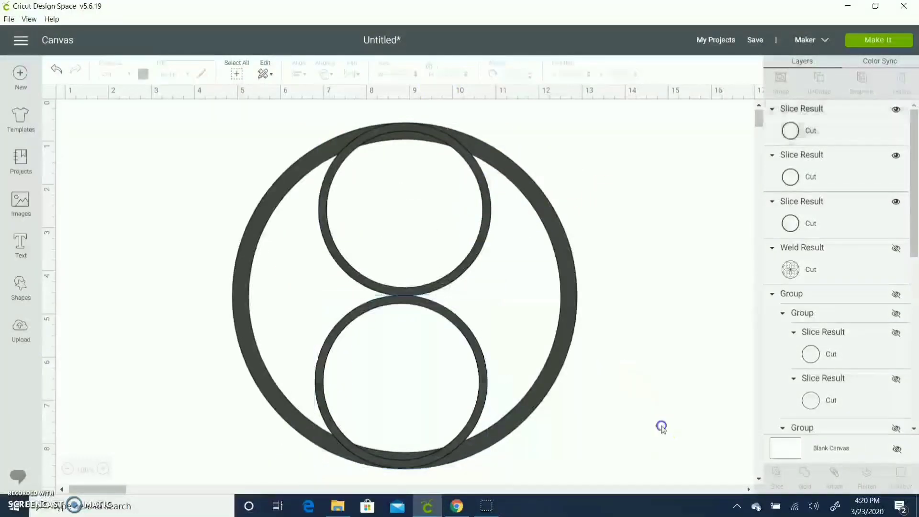
# - Center the lower 4-inch ring horizontally on the 8-inch ring and align their bottom edges
pyautogui.moveTo(662, 427); pyautogui.dragTo(402, 423)
pyautogui.rightClick(452, 422)
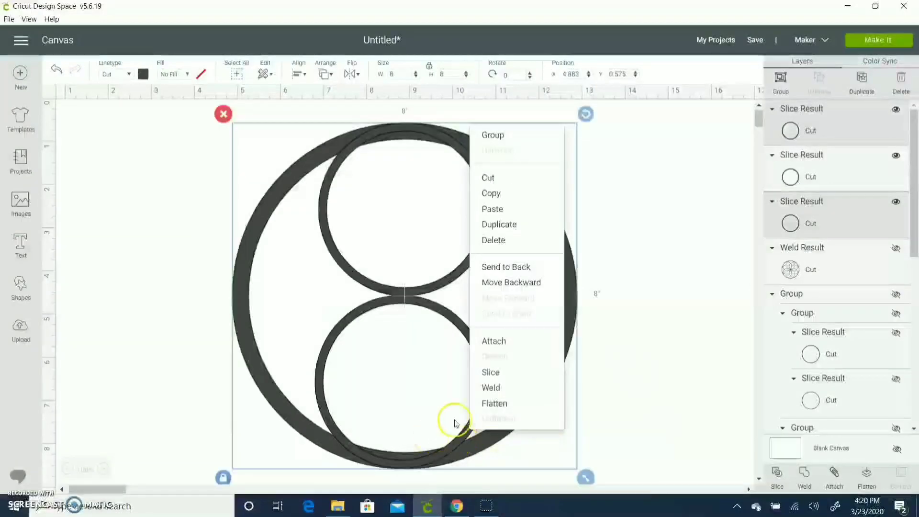
pyautogui.click(654, 397)
pyautogui.click(455, 443)
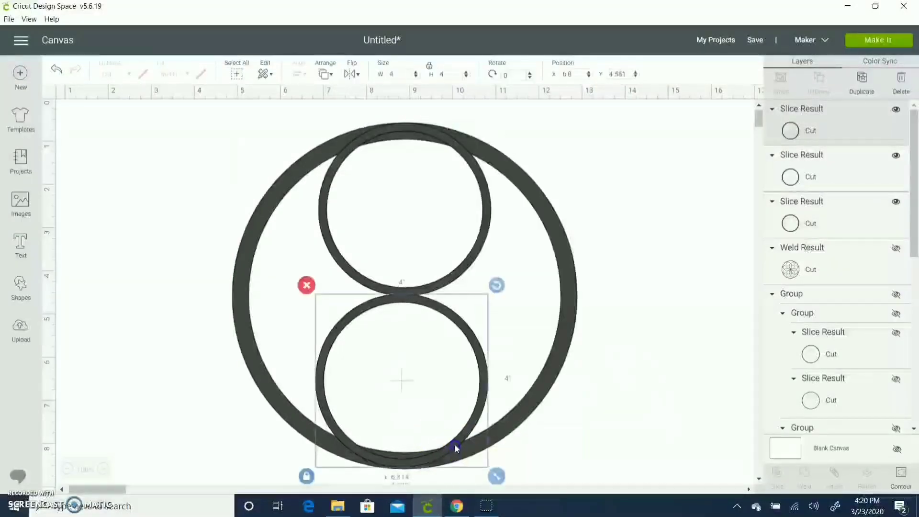
pyautogui.click(664, 440)
pyautogui.moveTo(665, 441); pyautogui.dragTo(441, 415)
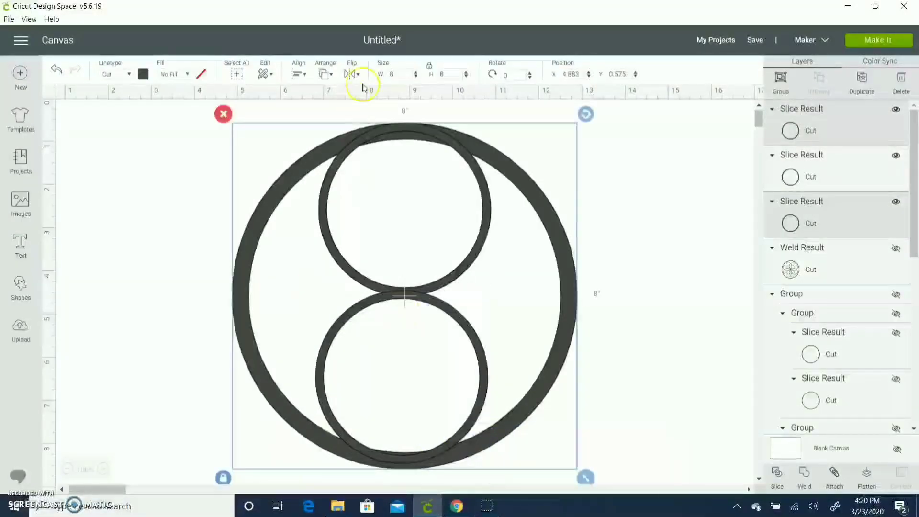
pyautogui.click(297, 73)
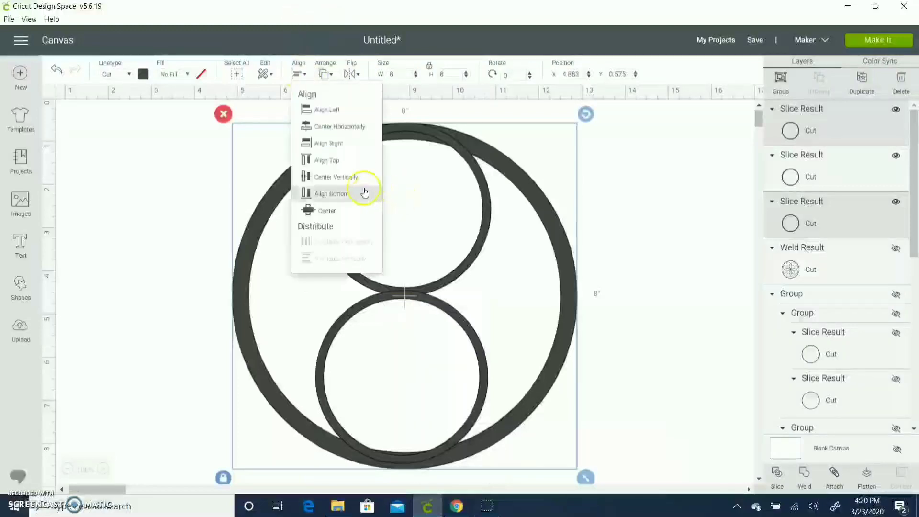
pyautogui.click(339, 126)
pyautogui.click(299, 74)
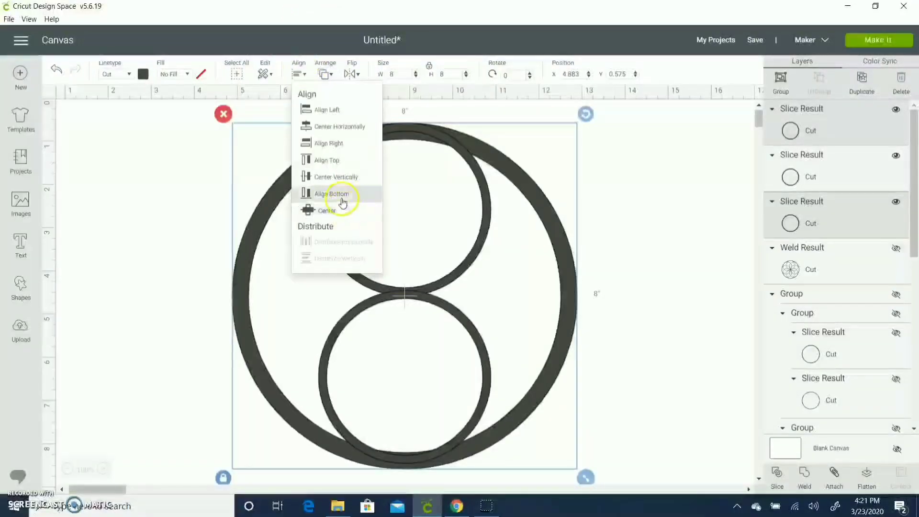
pyautogui.click(344, 197)
pyautogui.click(709, 219)
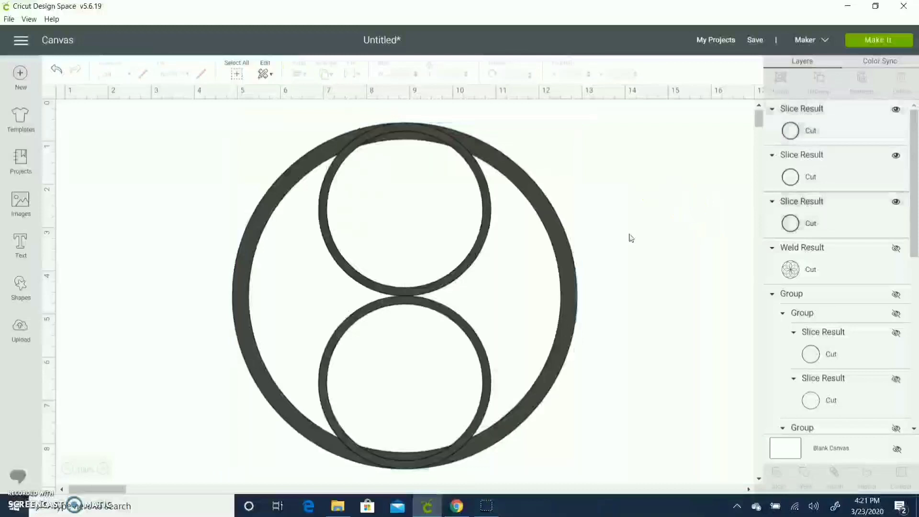
# - Group the upper and lower 4-inch rings
pyautogui.click(461, 270)
pyautogui.keyDown('shift'); pyautogui.click(450, 310); pyautogui.keyUp('shift')
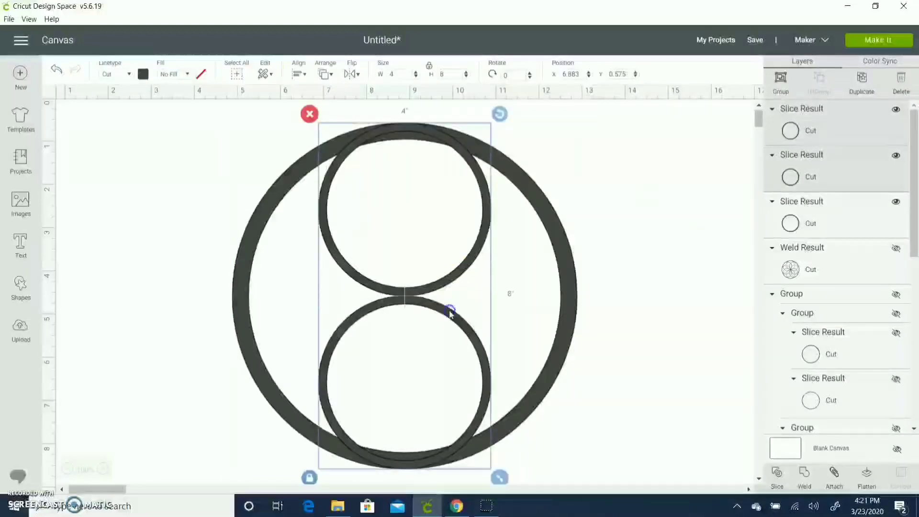
pyautogui.click(770, 92)
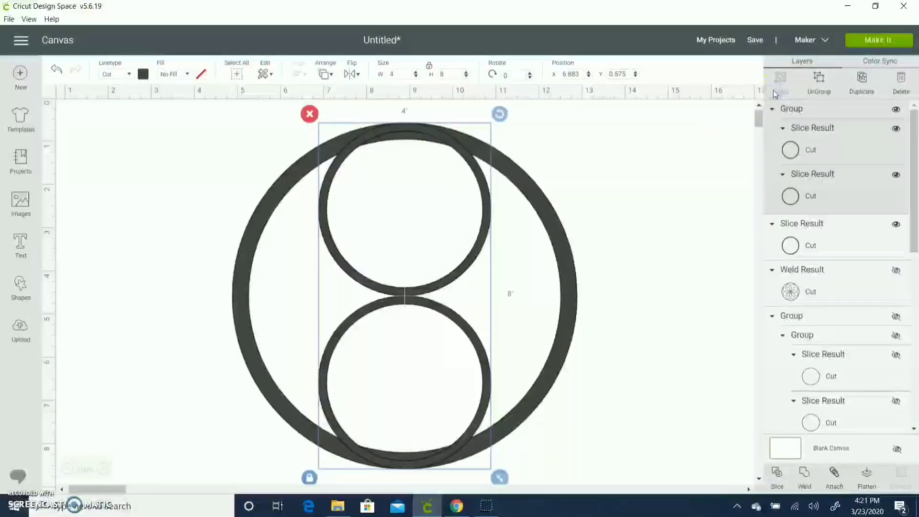
# - Duplicate the group of two small rings and rotate the copy 90 degrees
pyautogui.hotkey('ctrl', 'd')
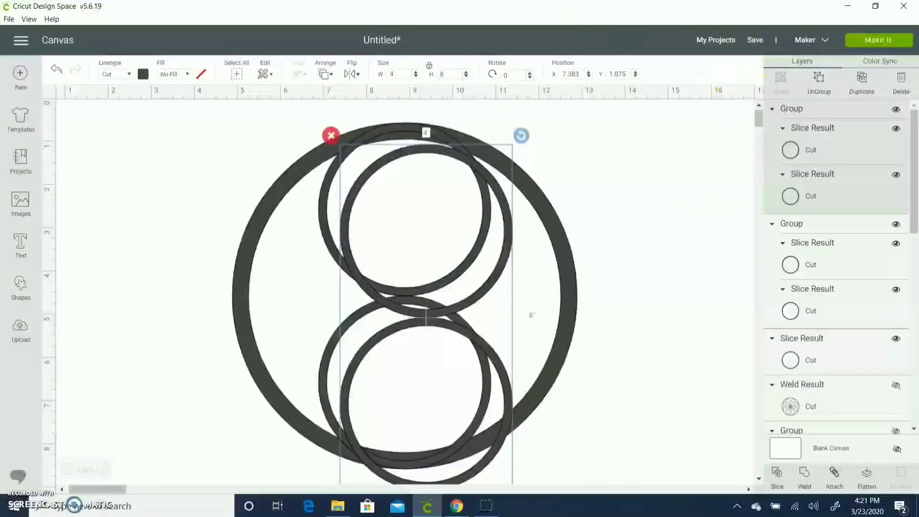
pyautogui.write('9')
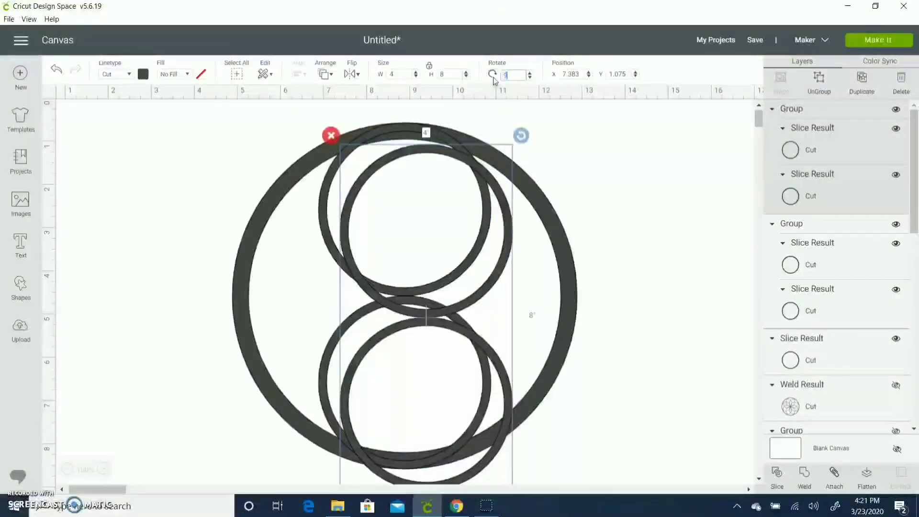
pyautogui.write('0')
pyautogui.press('Return')
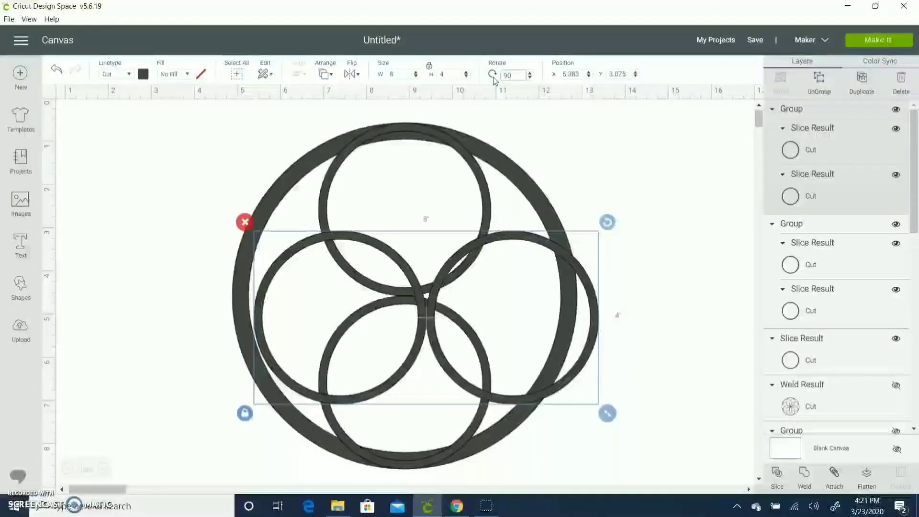
# - Center both small-ring groups and the 8-inch ring on one another
pyautogui.click(605, 128)
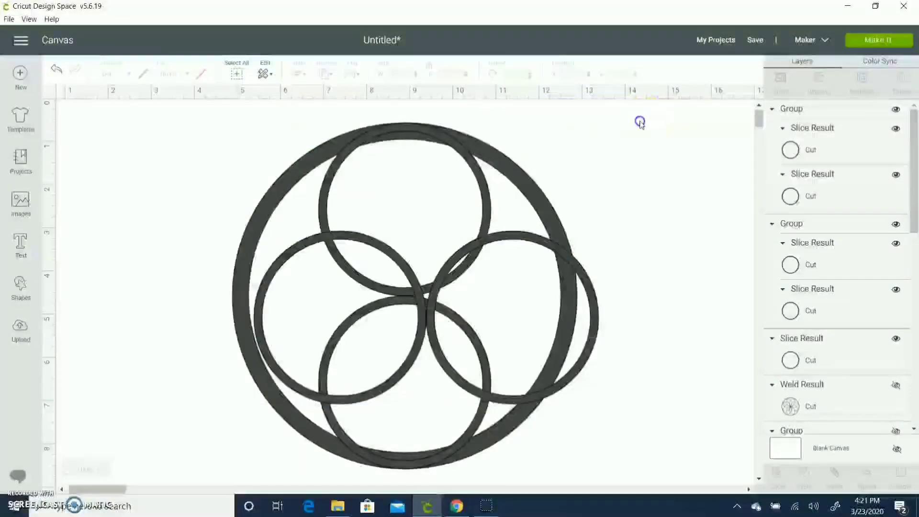
pyautogui.moveTo(638, 119); pyautogui.dragTo(286, 358)
pyautogui.click(297, 74)
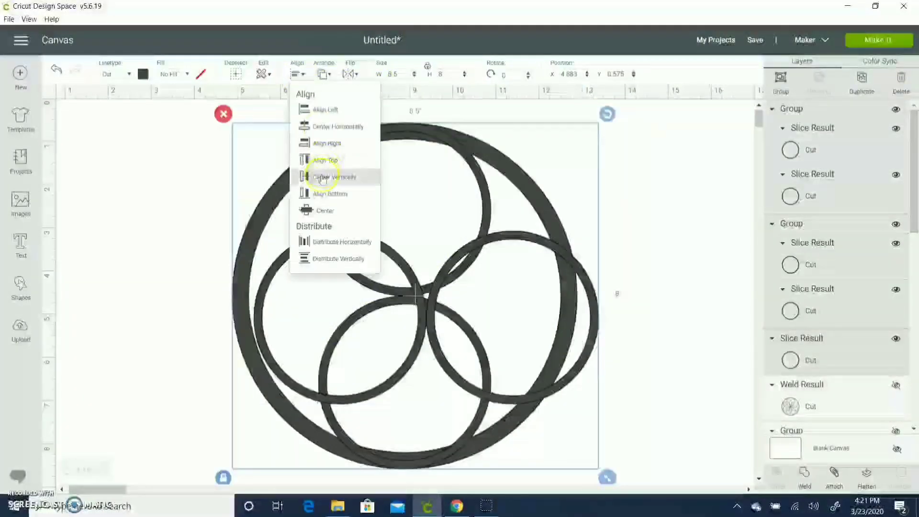
pyautogui.click(318, 210)
# - Duplicate both small-ring groups together and rotate the copies 45 degrees
pyautogui.click(824, 125)
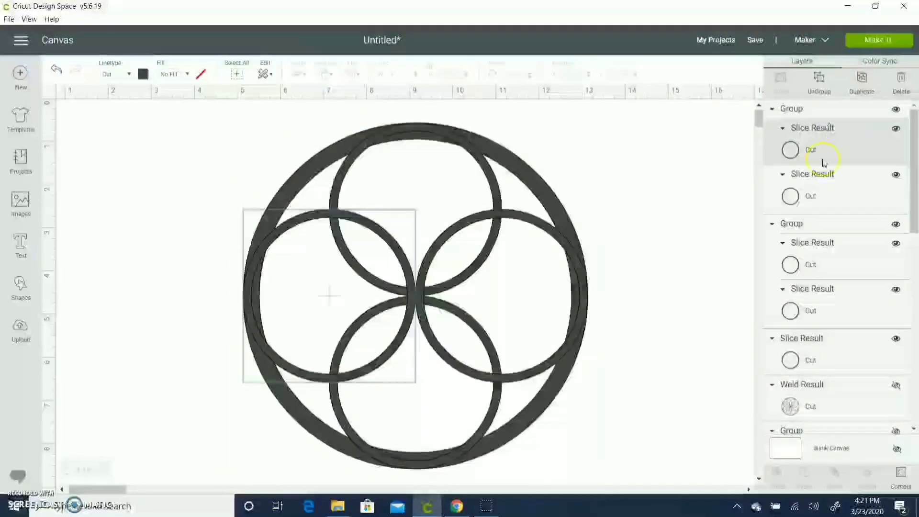
pyautogui.click(805, 223)
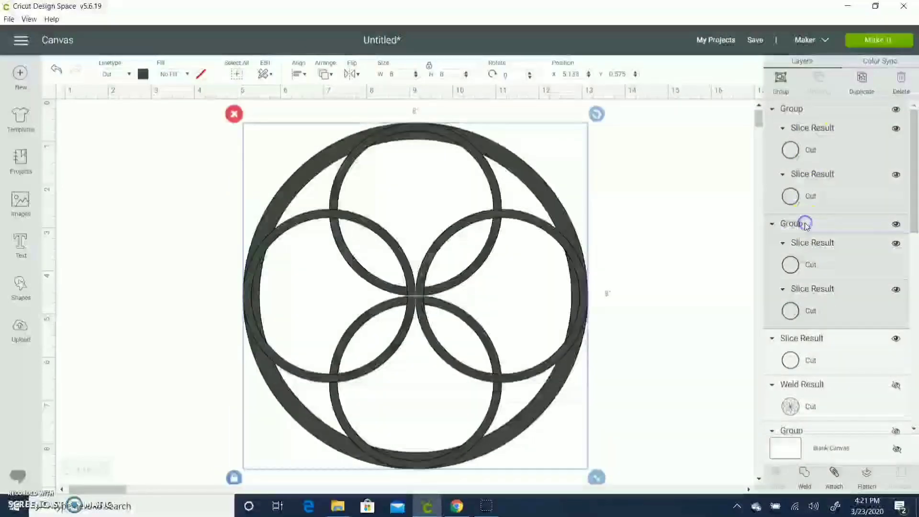
pyautogui.hotkey('ctrl', 'd')
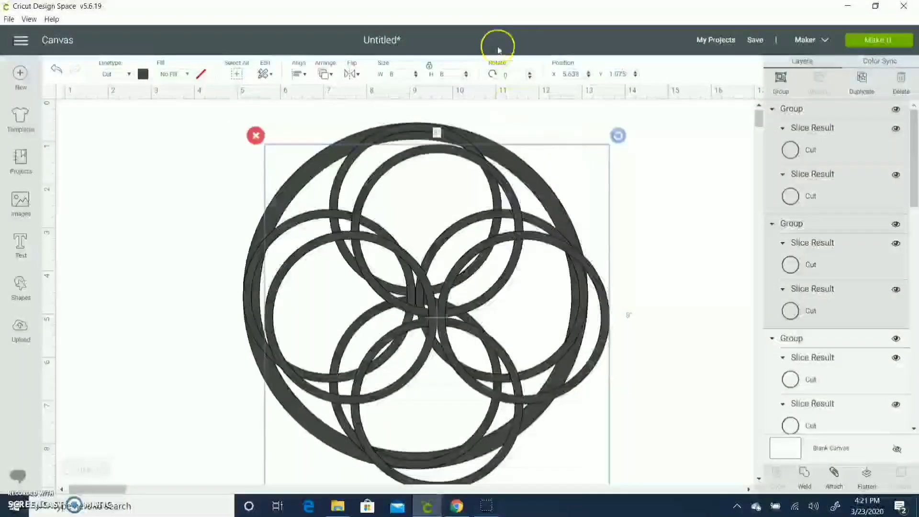
pyautogui.click(498, 77)
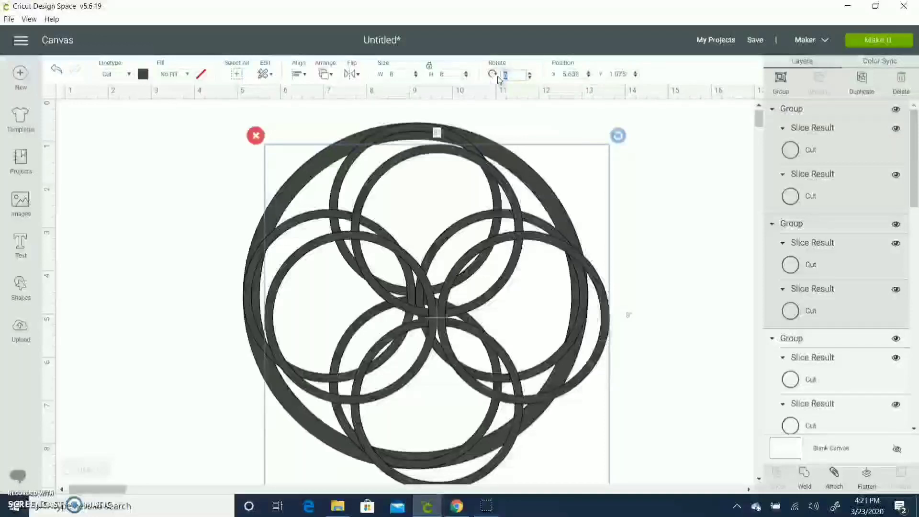
pyautogui.write('45')
pyautogui.press('Return')
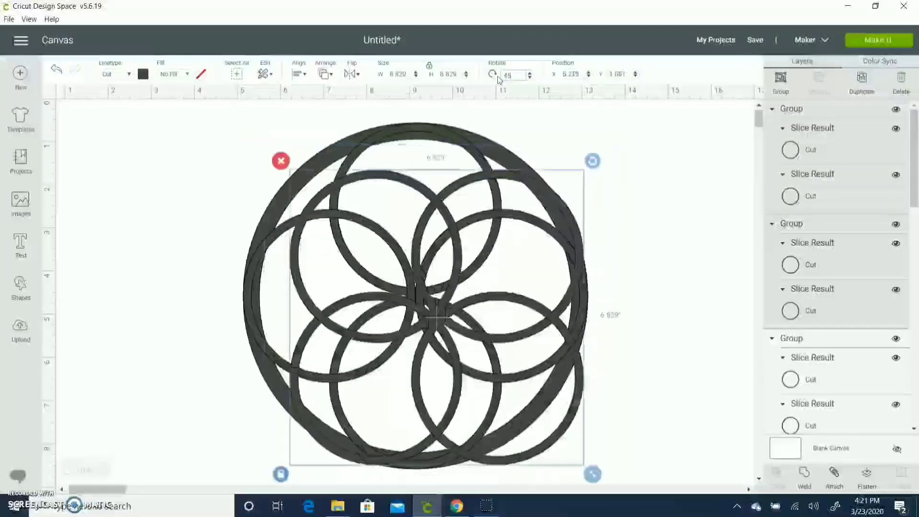
# - Center all four small-ring groups and the 8-inch ring on one another to complete the eight-petal pattern
pyautogui.click(697, 174)
pyautogui.moveTo(674, 142); pyautogui.dragTo(378, 325)
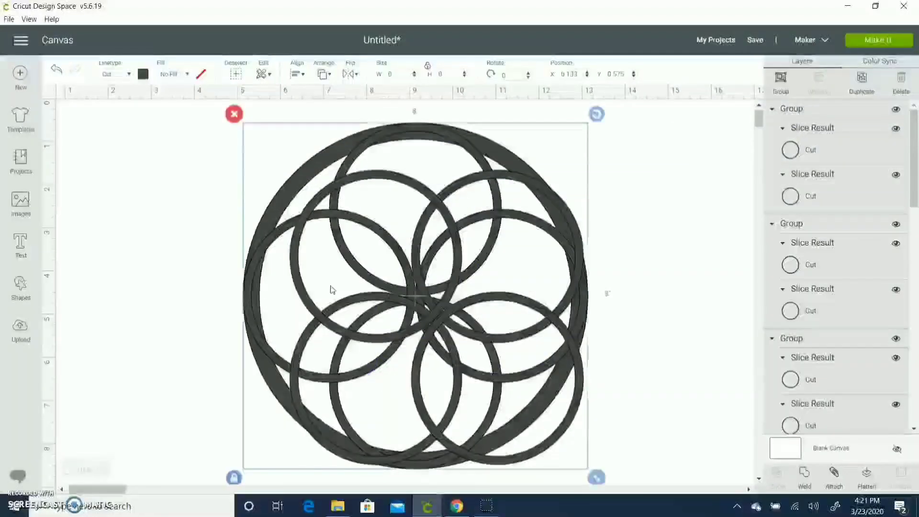
pyautogui.click(297, 72)
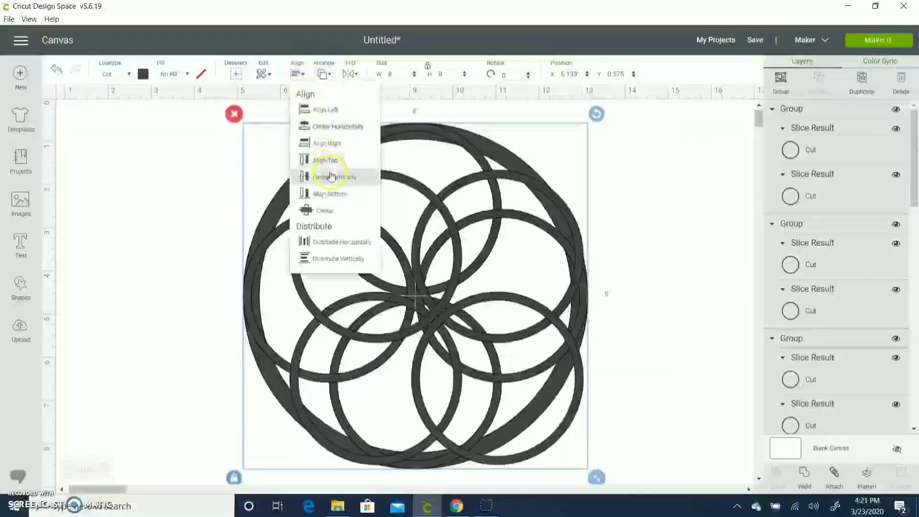
pyautogui.click(325, 210)
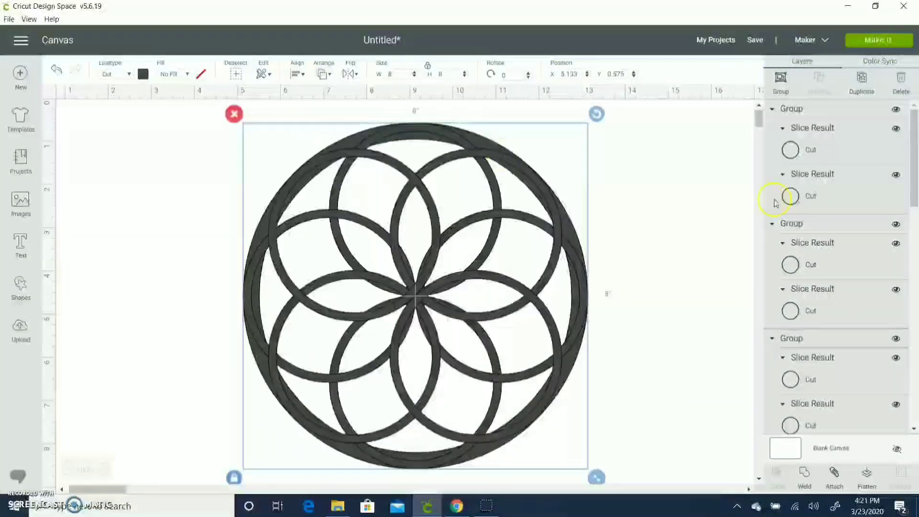
pyautogui.click(731, 200)
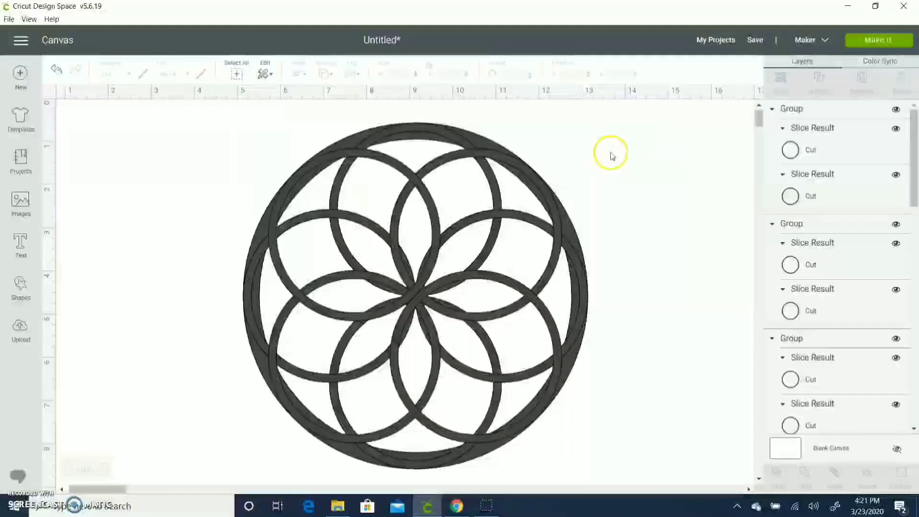
# - Duplicate the complete eight-petal pattern with its outer ring, group the copy and hide it as a backup
pyautogui.moveTo(654, 119); pyautogui.dragTo(287, 470)
pyautogui.hotkey('ctrl', 'd')
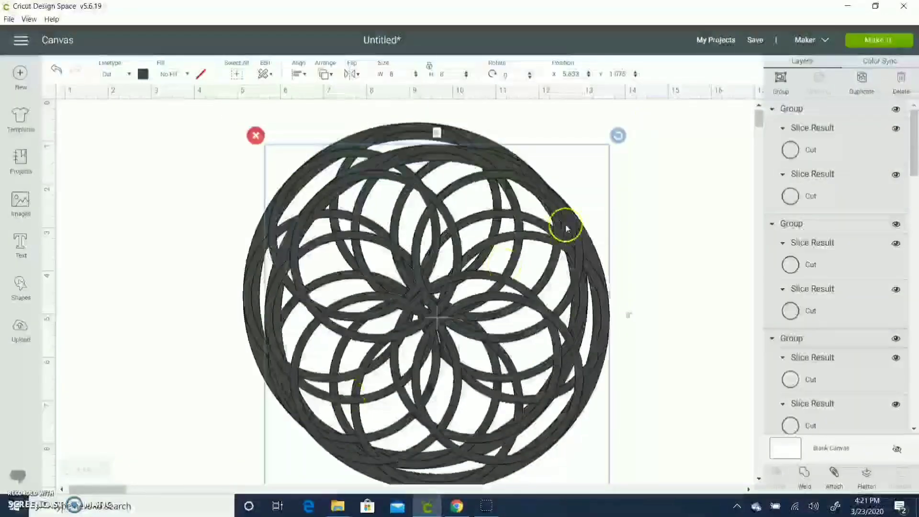
pyautogui.click(780, 91)
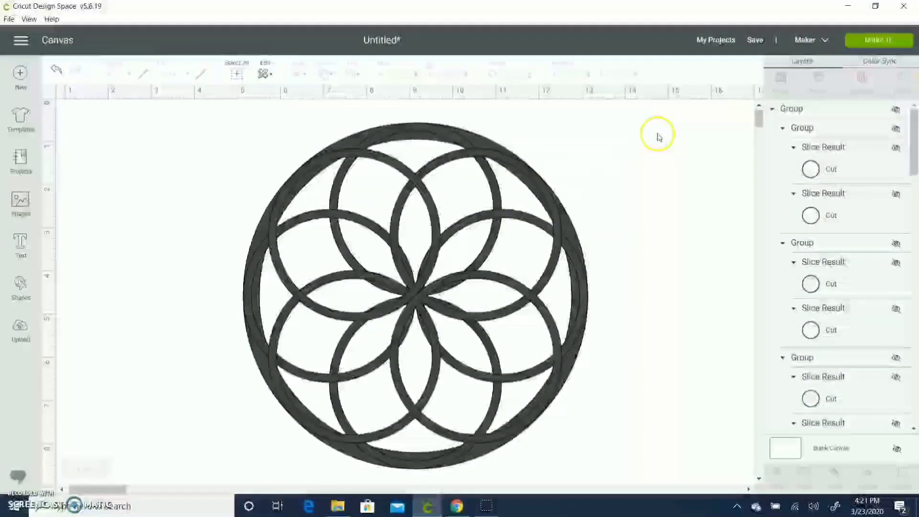
# - Weld the visible eight-petal pattern and its 8-inch ring into a single shape
pyautogui.moveTo(658, 136); pyautogui.dragTo(234, 476)
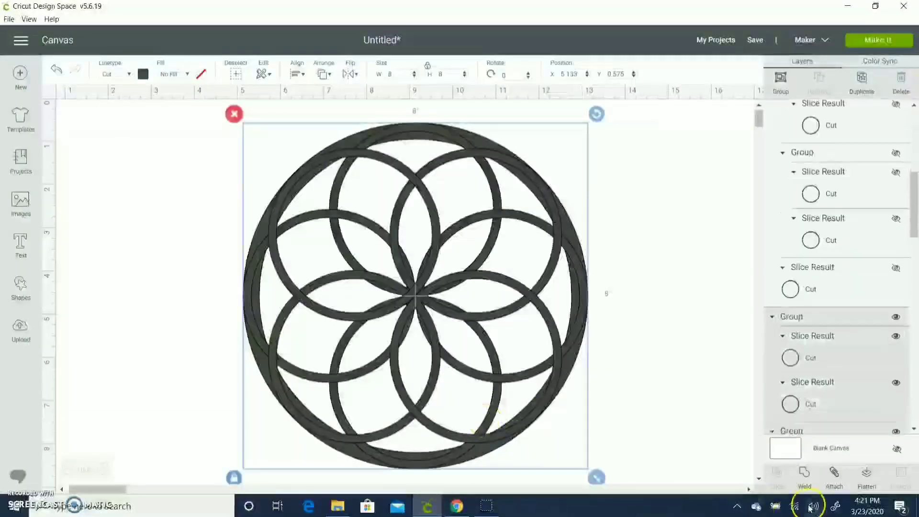
pyautogui.scroll(-1, 857, 438)
pyautogui.click(804, 476)
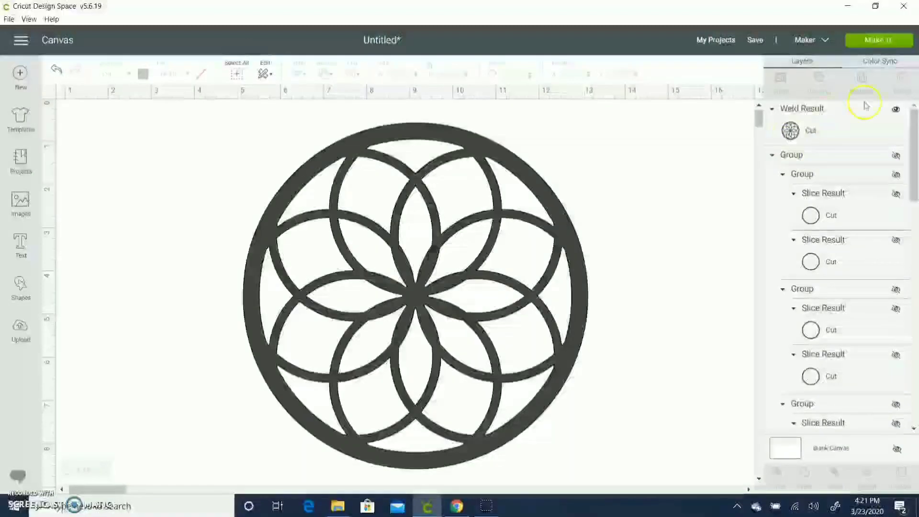
# - Show the earlier thin-lined welded mandala and bring it to the front of the new one
pyautogui.moveTo(913, 149); pyautogui.dragTo(912, 260)
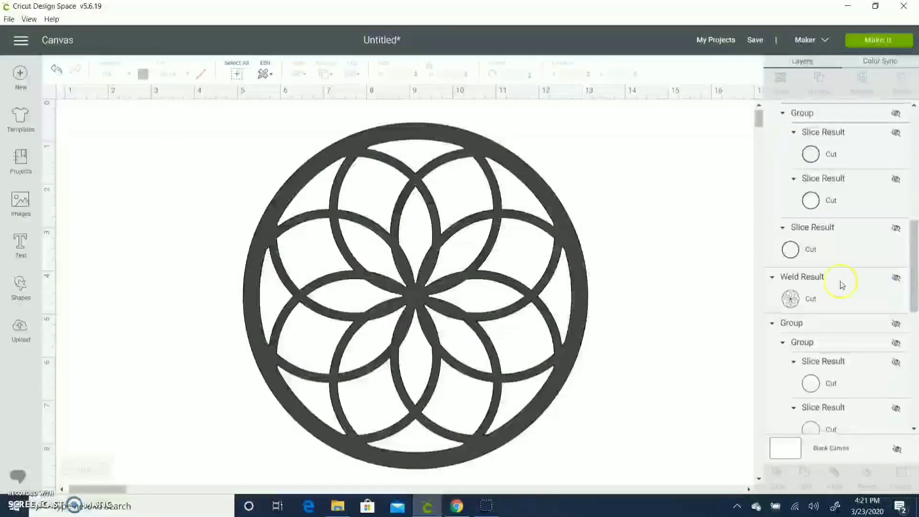
pyautogui.click(894, 279)
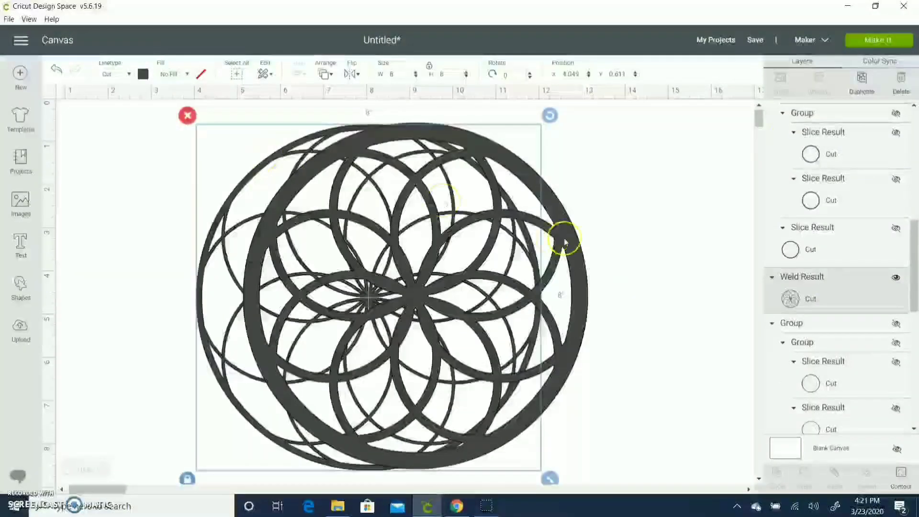
pyautogui.click(325, 75)
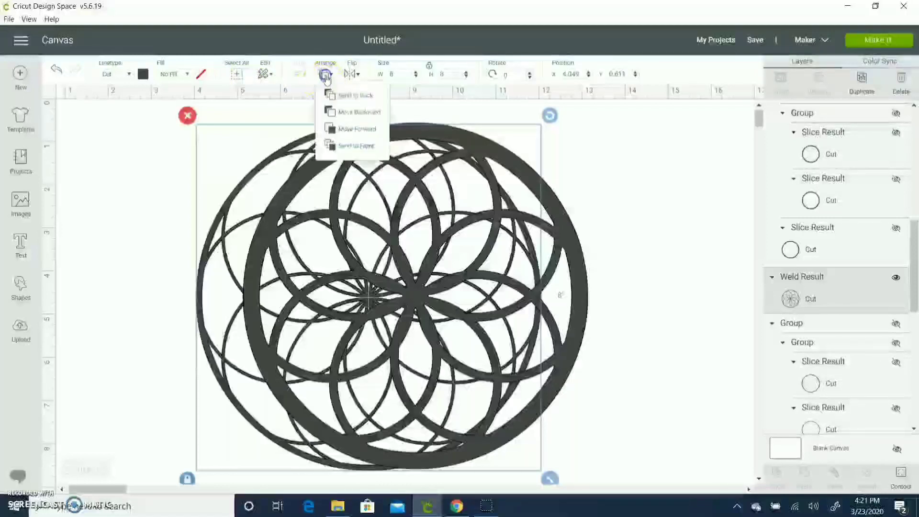
pyautogui.click(359, 146)
pyautogui.click(706, 164)
# - Center the thin-lined and thick-lined welded mandalas on each other
pyautogui.moveTo(687, 123); pyautogui.dragTo(307, 364)
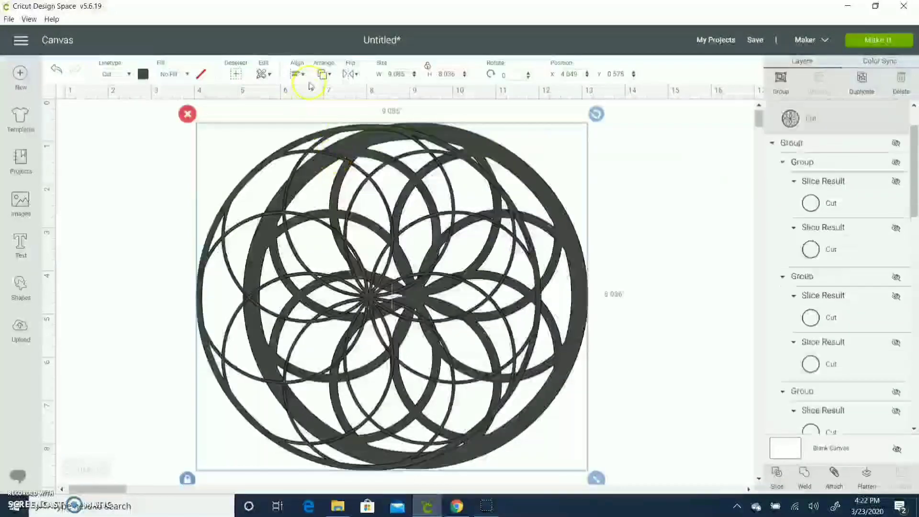
pyautogui.click(299, 73)
pyautogui.click(351, 211)
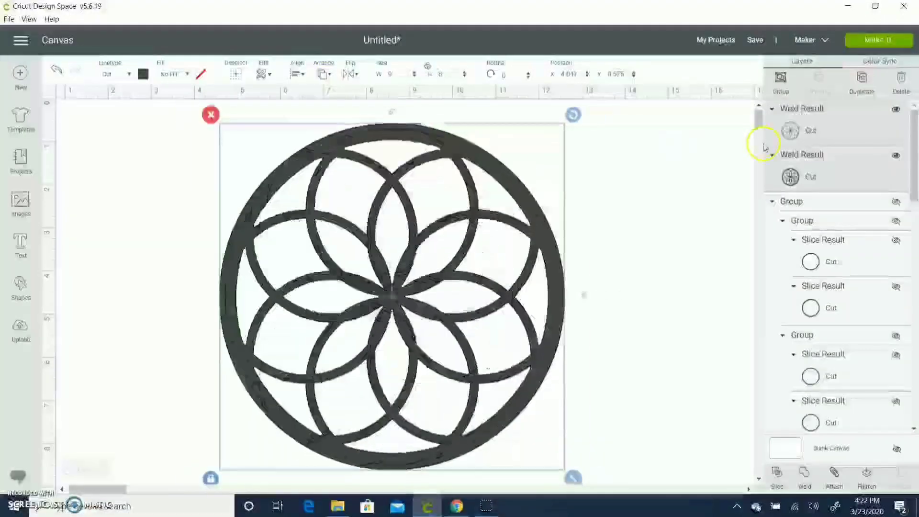
pyautogui.click(642, 199)
# - Recolor the thin-lined front mandala white, then hide both welded mandalas to clear the canvas
pyautogui.click(858, 131)
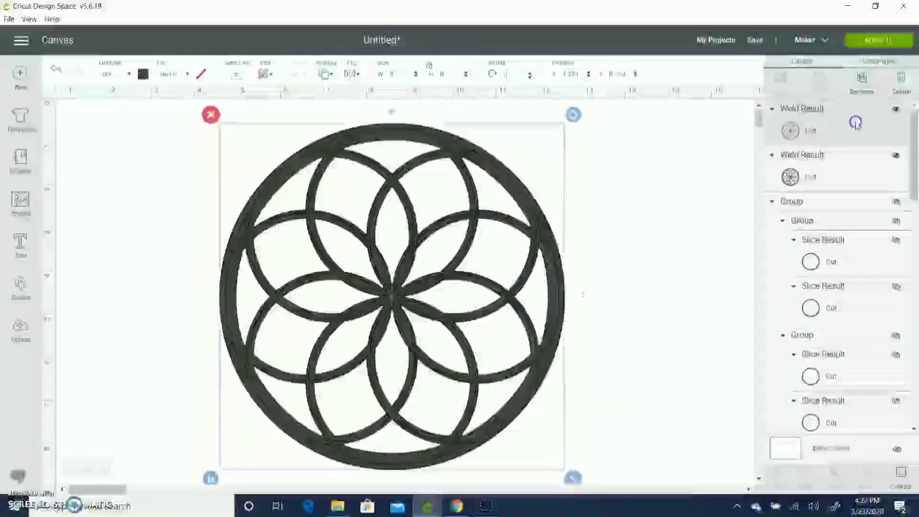
pyautogui.click(143, 75)
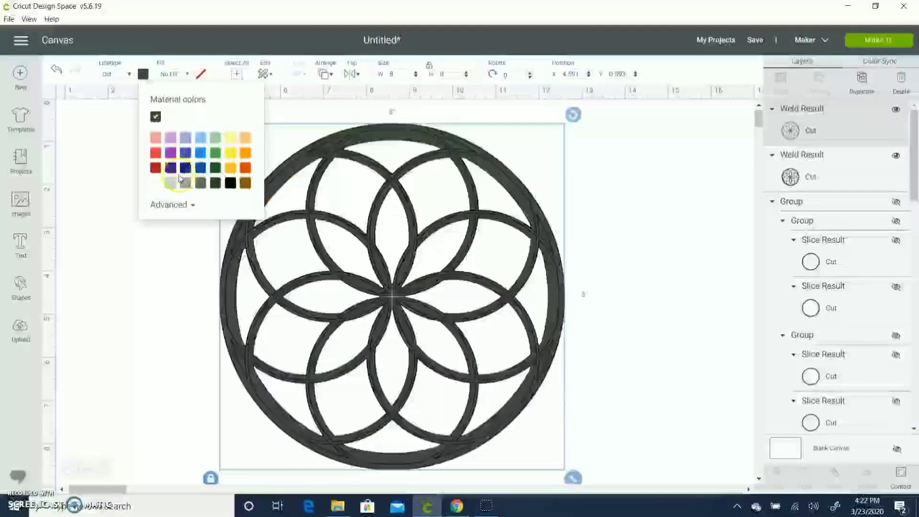
pyautogui.click(156, 184)
pyautogui.click(671, 182)
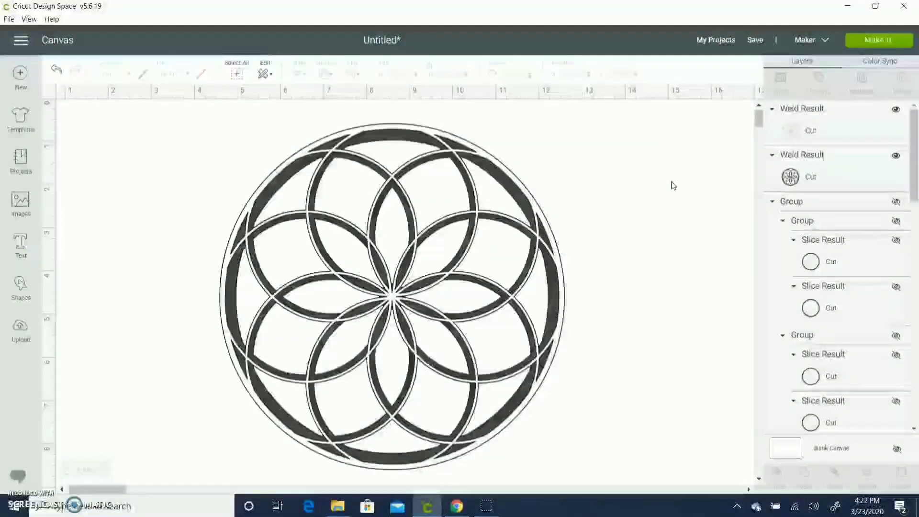
pyautogui.click(894, 111)
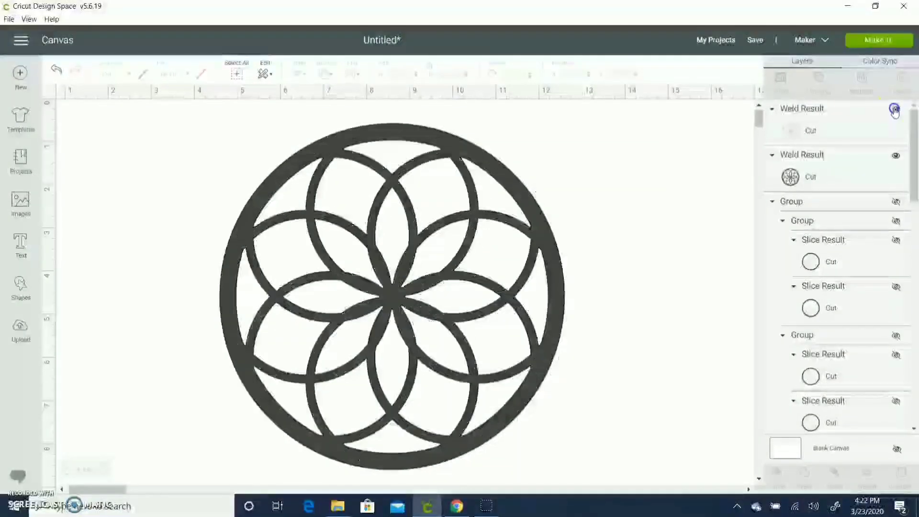
pyautogui.click(896, 156)
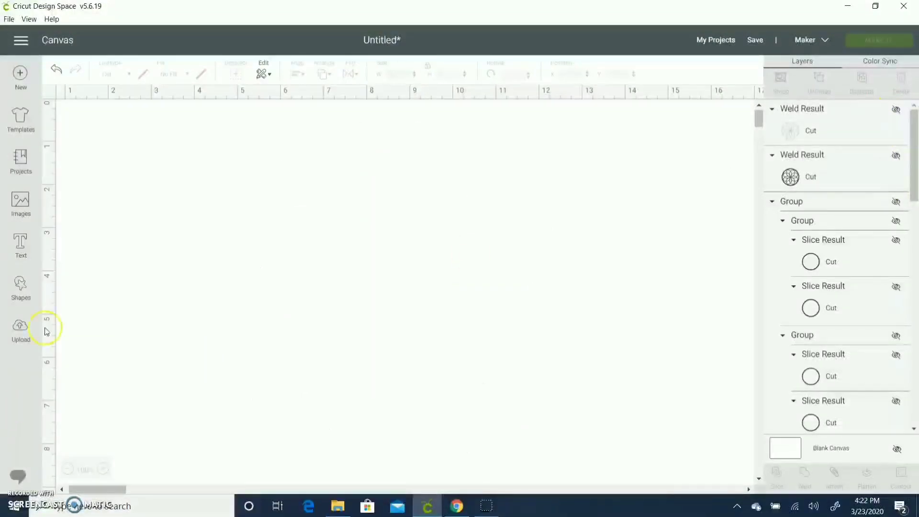
# - Add a circle sized 8 by 8 inches and move it fully into the visible canvas area
pyautogui.click(19, 285)
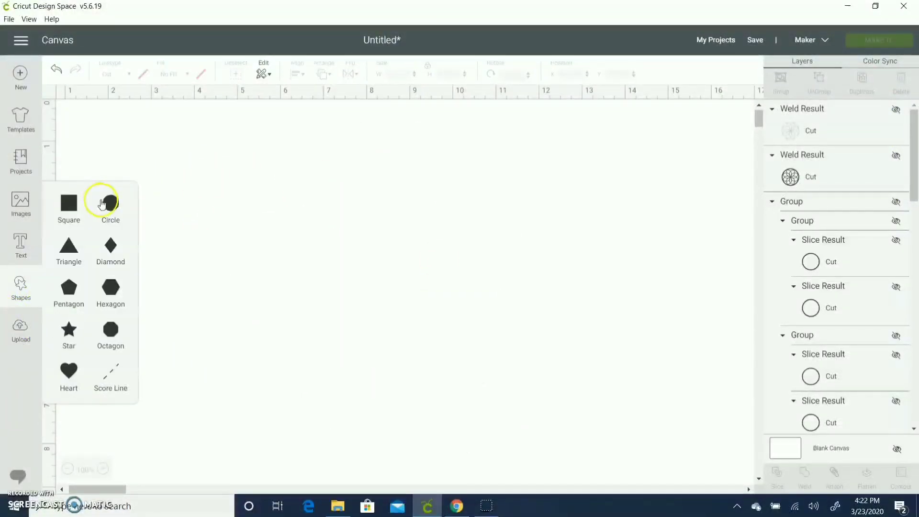
pyautogui.click(111, 203)
pyautogui.moveTo(195, 281); pyautogui.dragTo(463, 270)
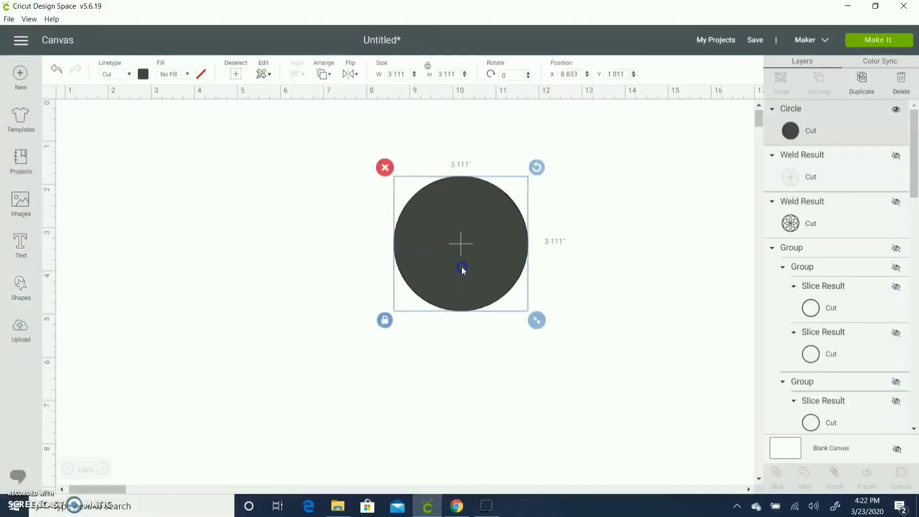
pyautogui.click(459, 70)
pyautogui.write('8')
pyautogui.press('Return')
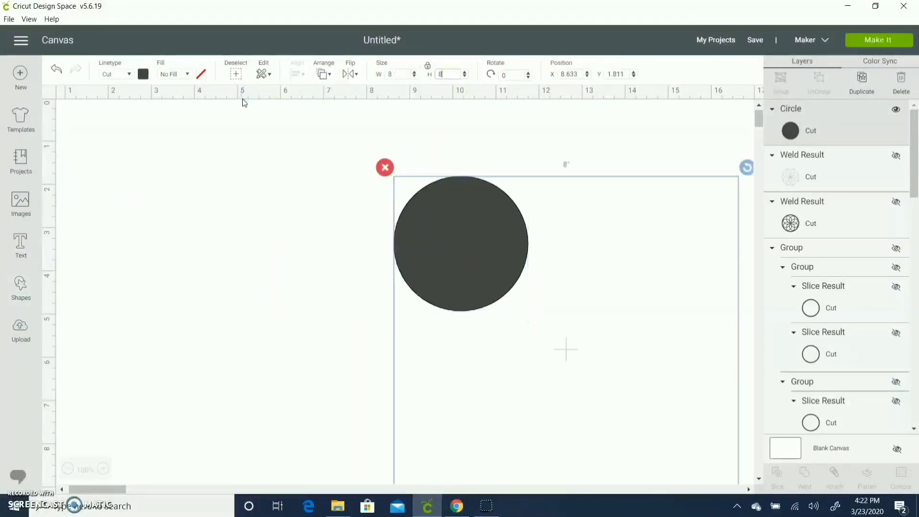
pyautogui.moveTo(530, 263); pyautogui.dragTo(331, 206)
pyautogui.moveTo(356, 290); pyautogui.dragTo(359, 293)
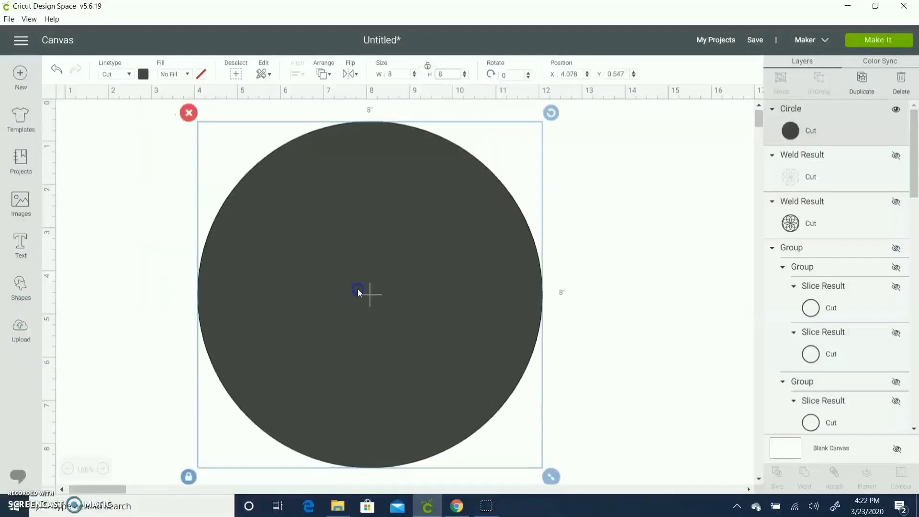
pyautogui.click(580, 242)
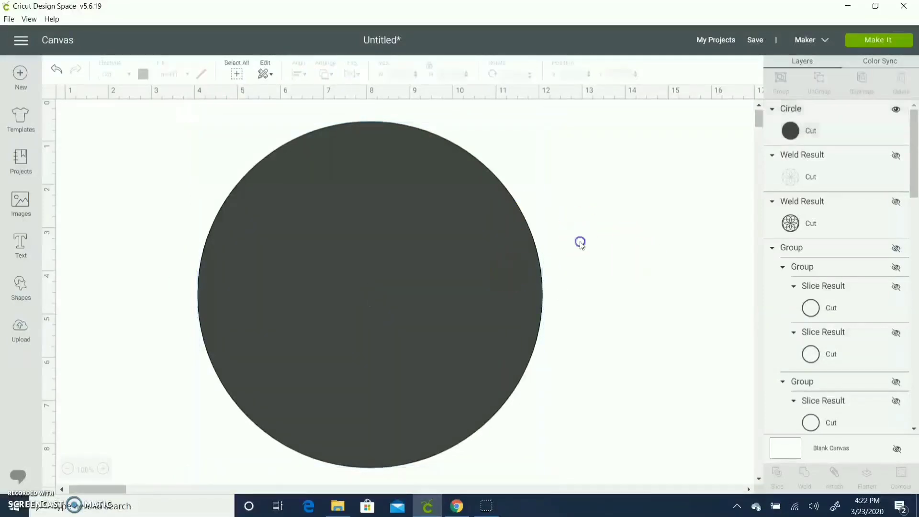
# - Duplicate the 8-inch circle and resize the copy to 6.75 inches
pyautogui.click(447, 267)
pyautogui.hotkey('ctrl', 'd')
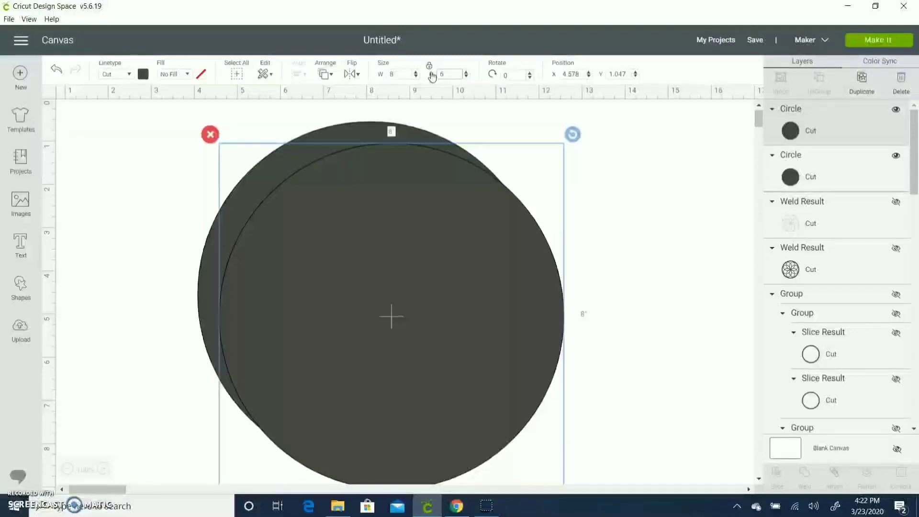
pyautogui.write('5')
pyautogui.press('Return')
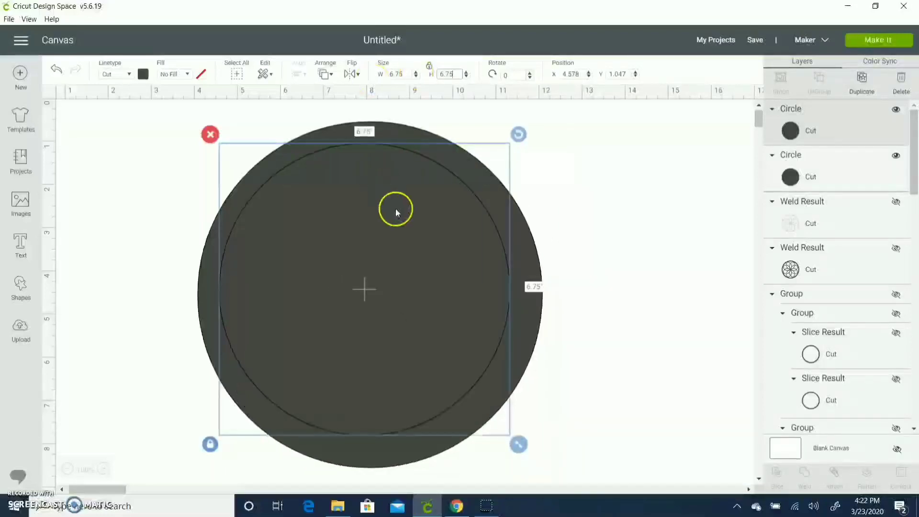
# - Center the 6.75-inch and 8-inch circles on each other
pyautogui.moveTo(560, 167); pyautogui.dragTo(308, 335)
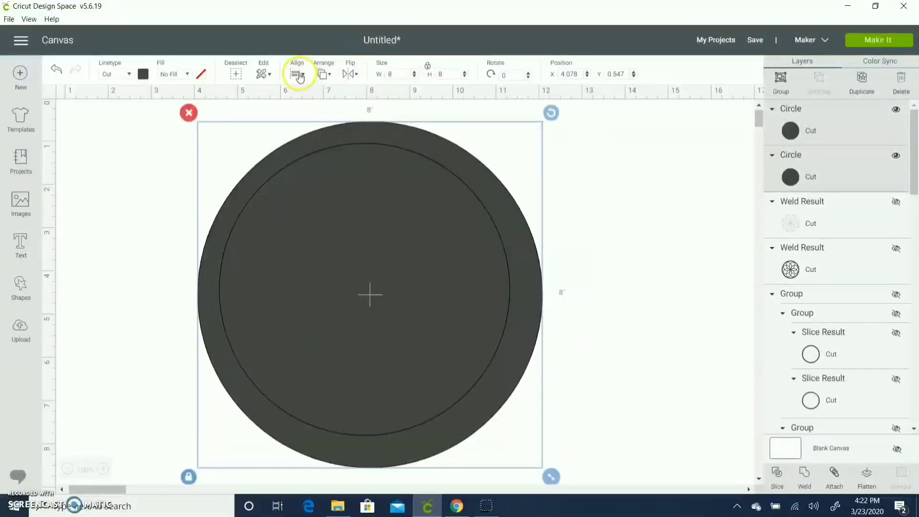
pyautogui.click(299, 76)
pyautogui.click(306, 211)
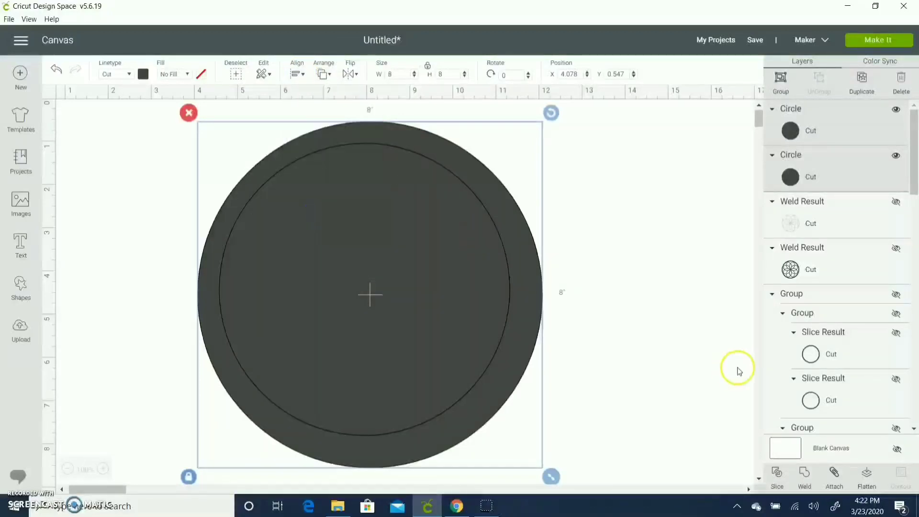
# - Slice the inner circle out of the 8-inch circle and delete the two leftover discs to leave a thick ring
pyautogui.click(787, 479)
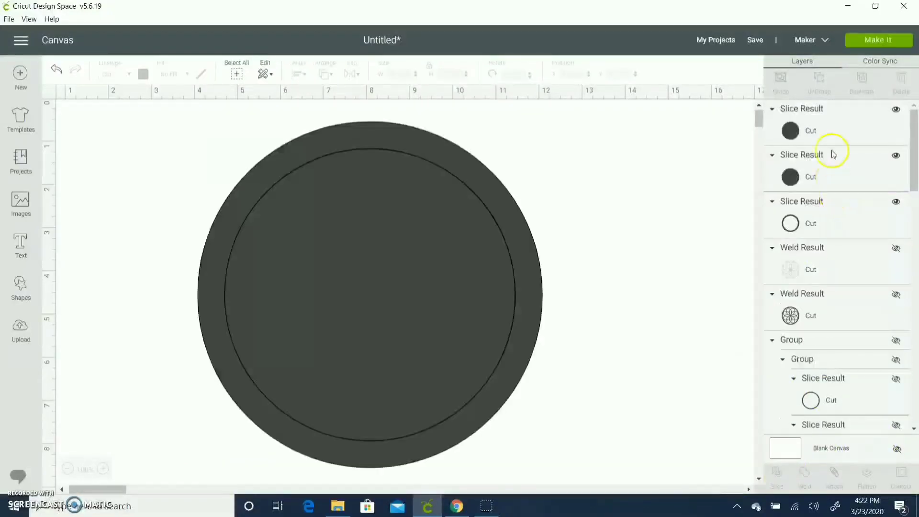
pyautogui.click(820, 130)
pyautogui.click(822, 133)
pyautogui.click(822, 133)
pyautogui.press('Delete')
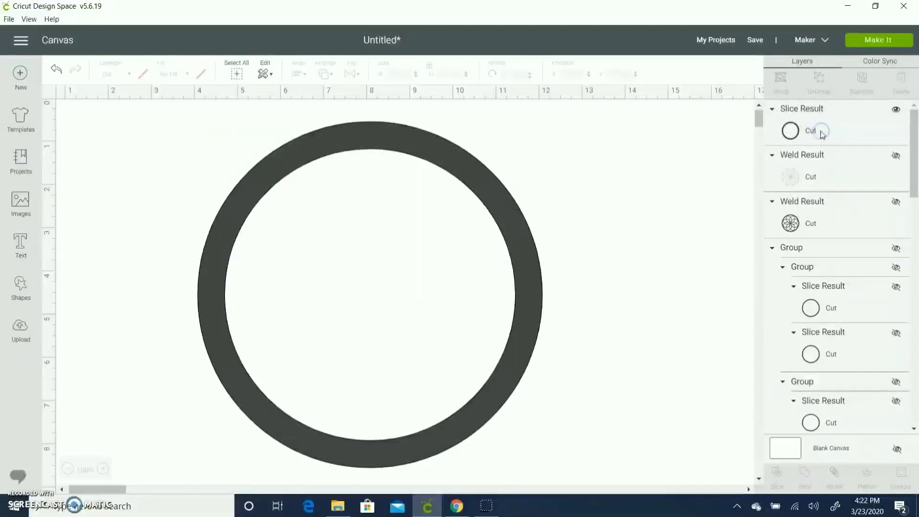
# - Duplicate the thick ring, resize the copy to 4 inches and move it to the upper part of the 8-inch ring
pyautogui.click(499, 191)
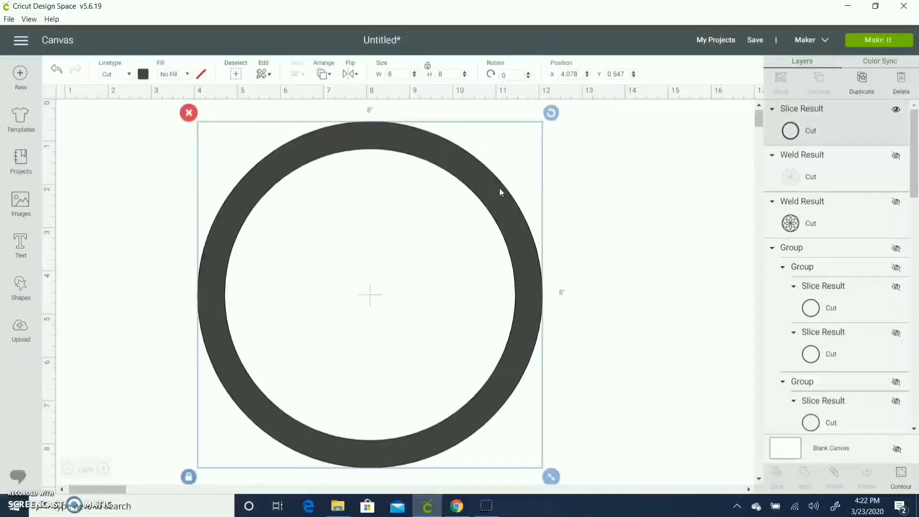
pyautogui.hotkey('ctrl', 'd')
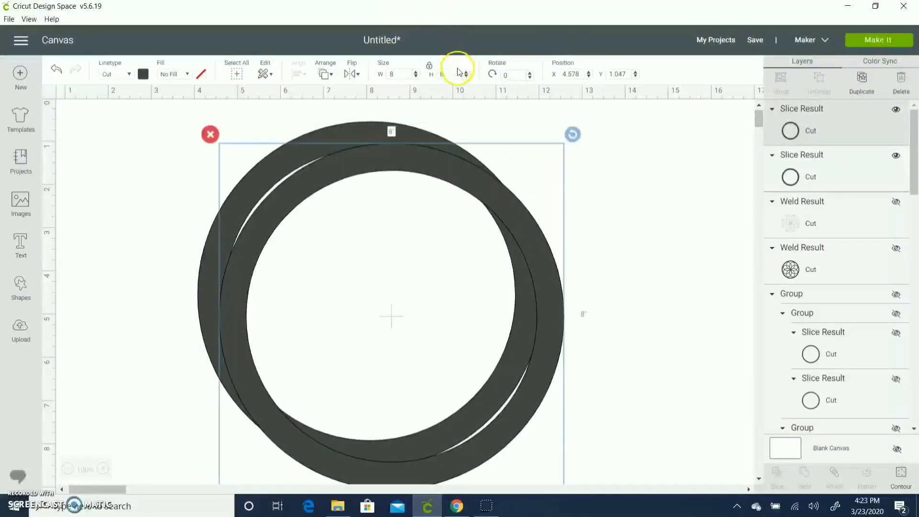
pyautogui.write('4')
pyautogui.press('Return')
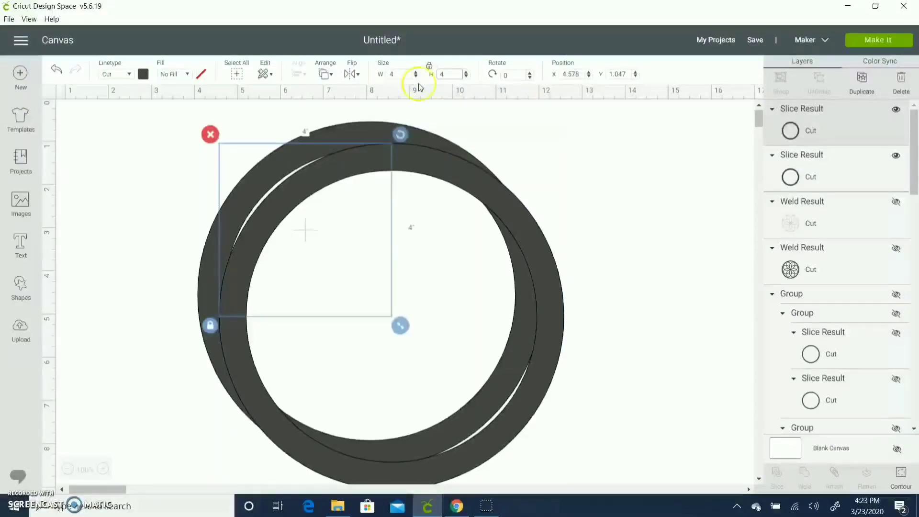
pyautogui.moveTo(319, 160); pyautogui.dragTo(375, 130)
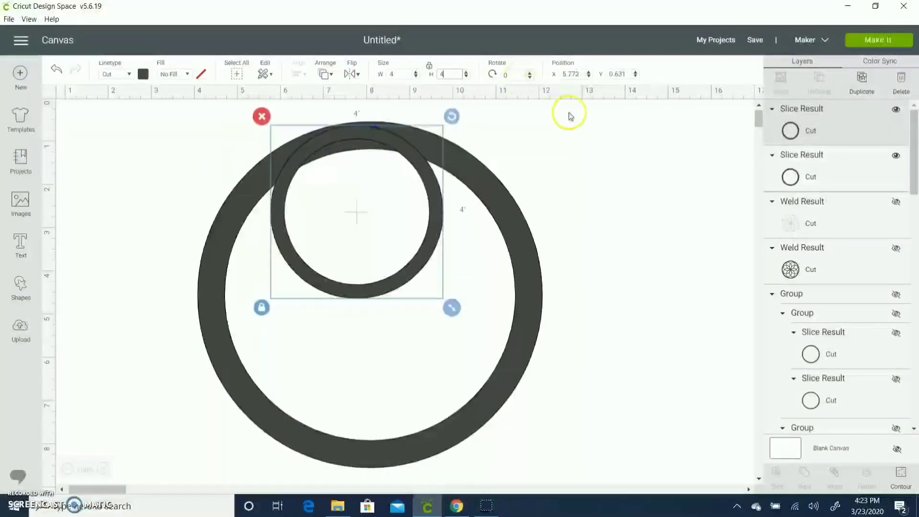
# - Align the 4-inch ring with the 8-inch ring using Center Horizontally and Align Top
pyautogui.click(568, 112)
pyautogui.moveTo(572, 108); pyautogui.dragTo(282, 225)
pyautogui.click(293, 77)
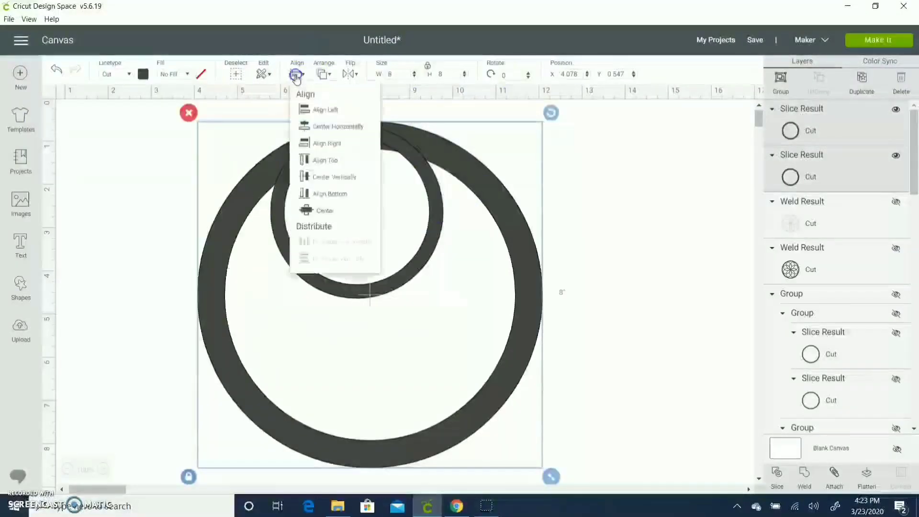
pyautogui.click(325, 124)
pyautogui.click(301, 77)
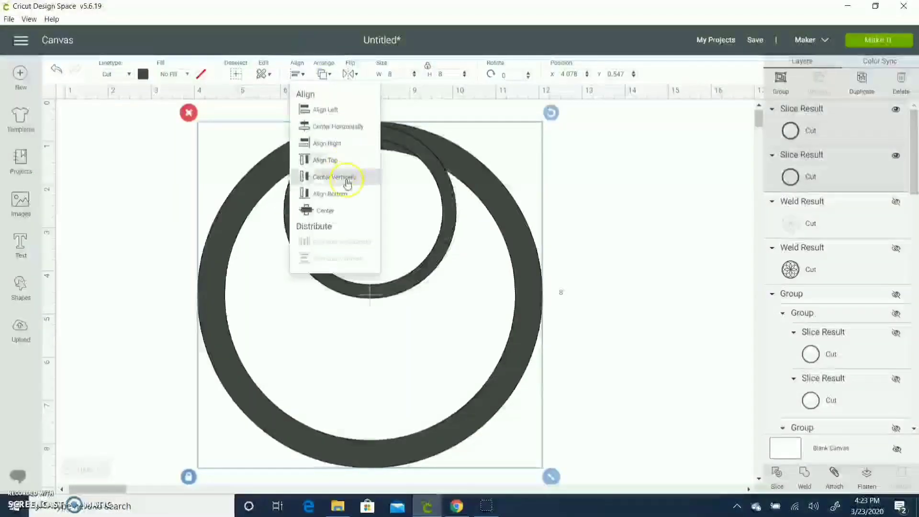
pyautogui.click(335, 159)
pyautogui.click(629, 190)
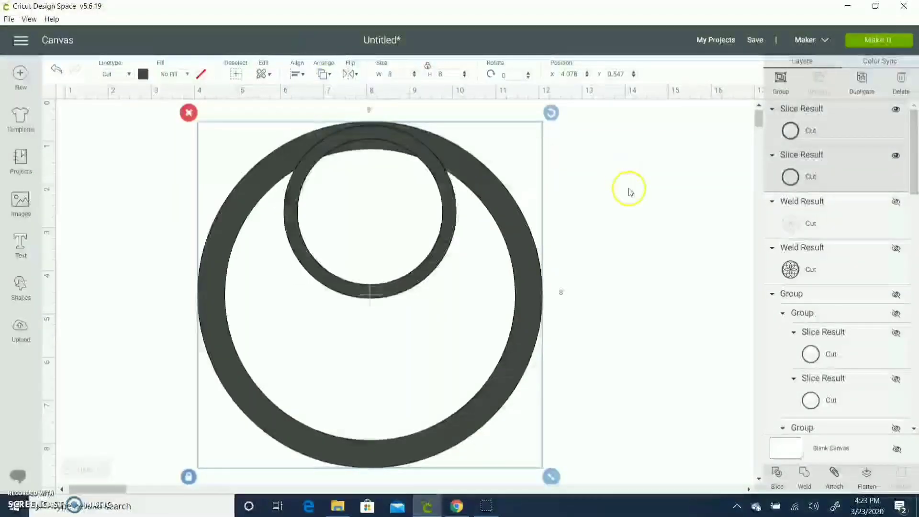
# - Duplicate the 4-inch ring and move the copy into the lower half of the 8-inch ring
pyautogui.click(450, 184)
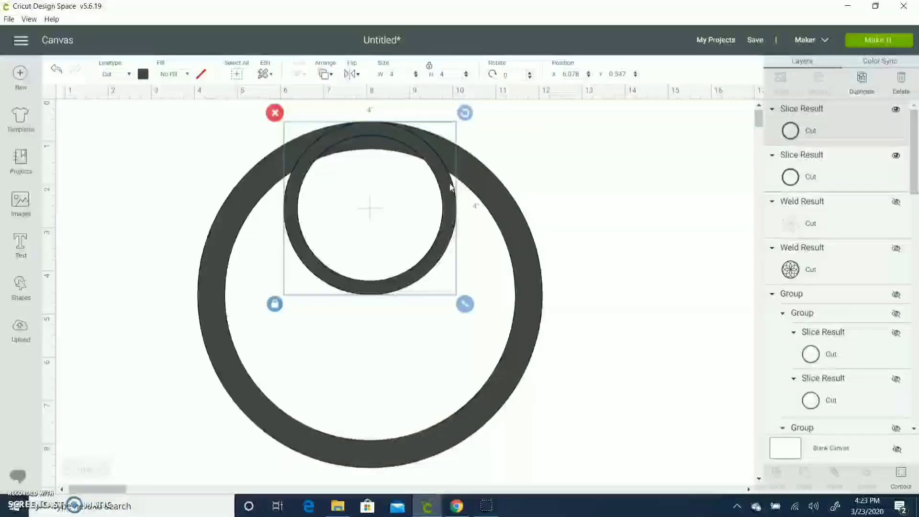
pyautogui.hotkey('ctrl', 'd')
pyautogui.moveTo(478, 246); pyautogui.dragTo(468, 359)
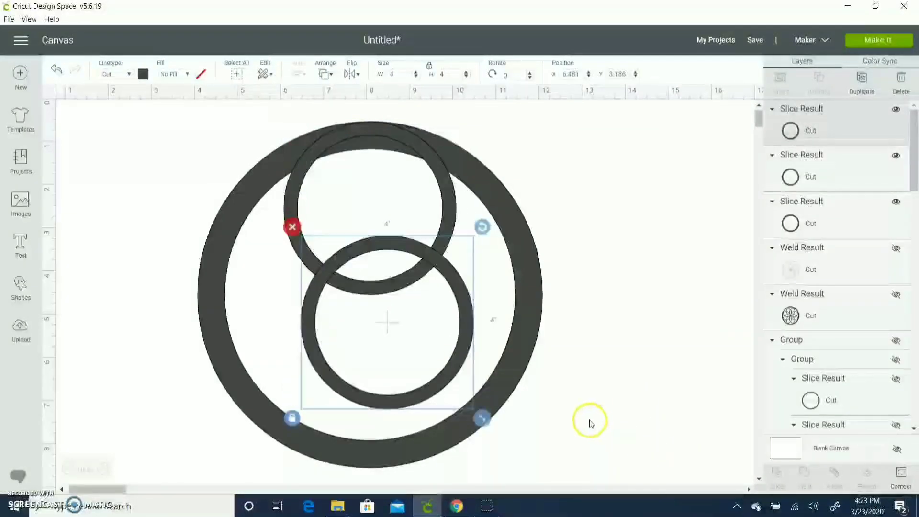
# - Align the lower 4-inch ring with the 8-inch ring using Center Horizontally and Align Bottom
pyautogui.moveTo(582, 441); pyautogui.dragTo(338, 266)
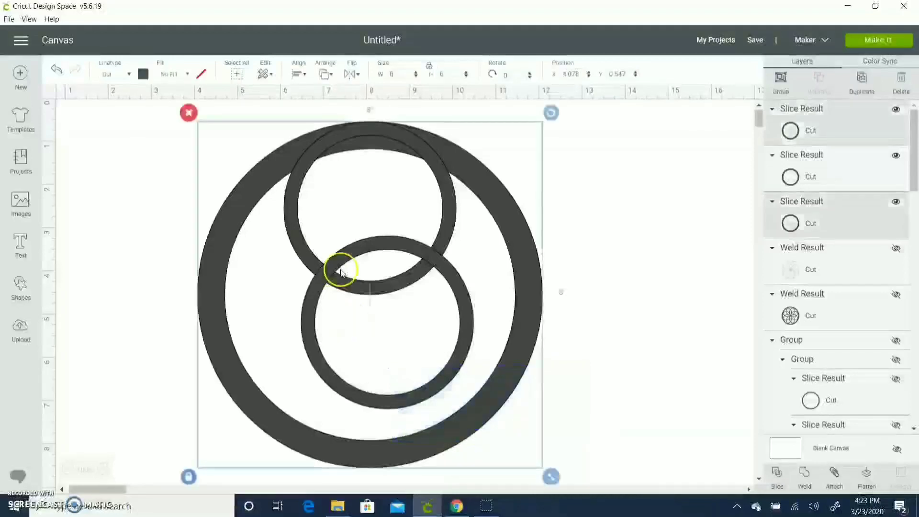
pyautogui.click(298, 73)
pyautogui.click(337, 126)
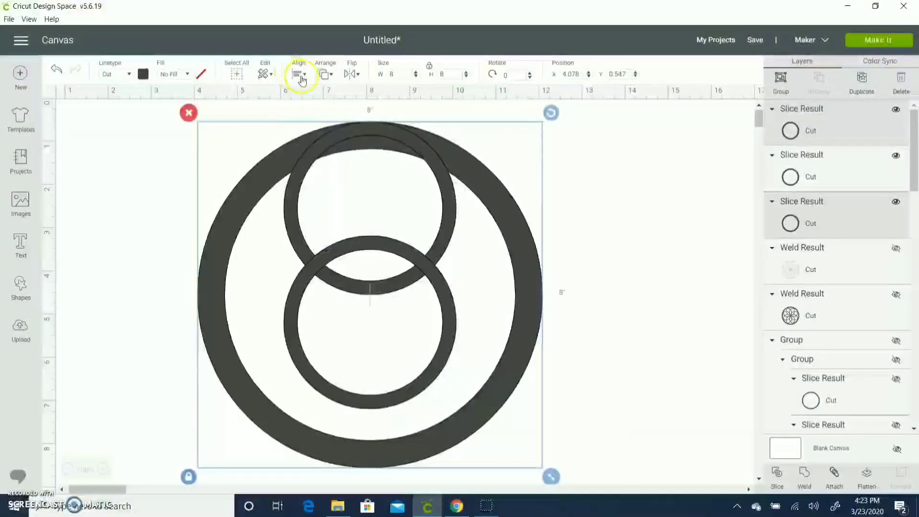
pyautogui.click(298, 73)
pyautogui.click(330, 194)
pyautogui.click(636, 242)
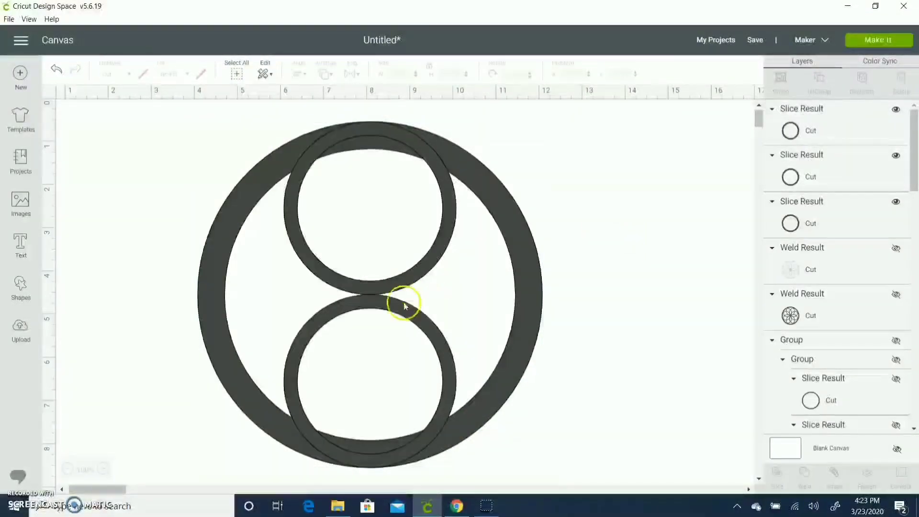
# - Group the upper and lower 4-inch rings
pyautogui.click(816, 114)
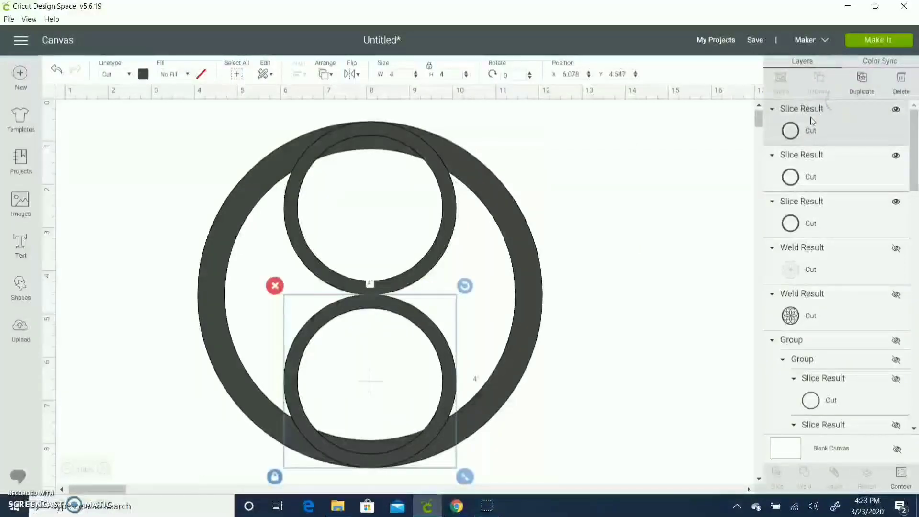
pyautogui.keyDown('shift'); pyautogui.click(791, 176); pyautogui.keyUp('shift')
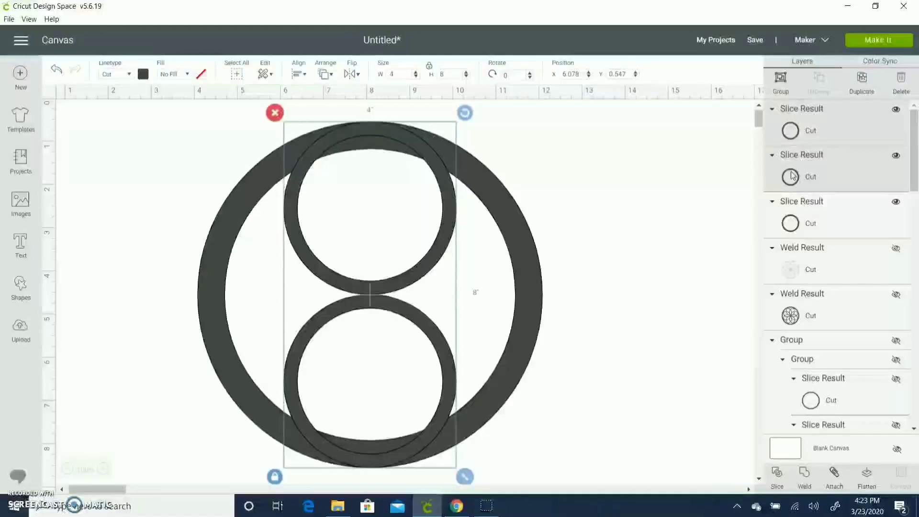
pyautogui.click(779, 90)
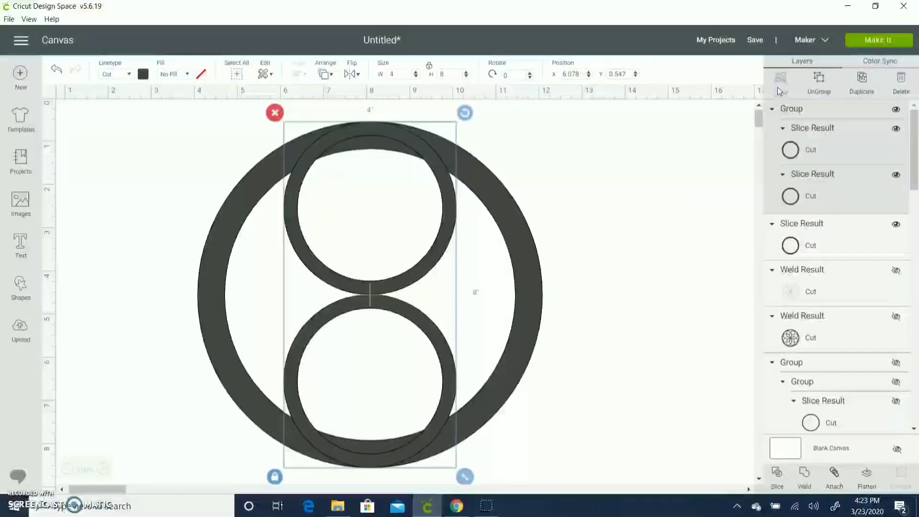
# - Duplicate the grouped ring pair, rotate the copy 90 degrees and center all the shapes on each other
pyautogui.hotkey('ctrl', 'd')
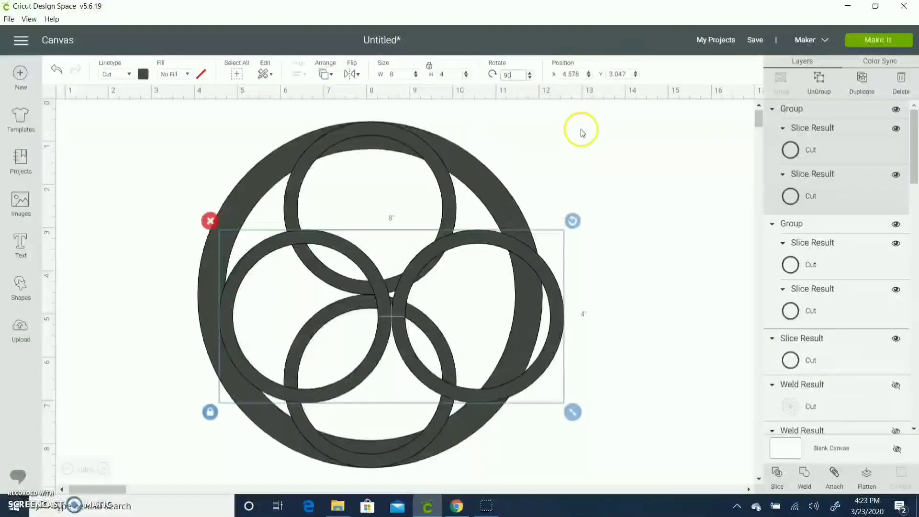
pyautogui.click(558, 148)
pyautogui.hotkey('ctrl', 'a')
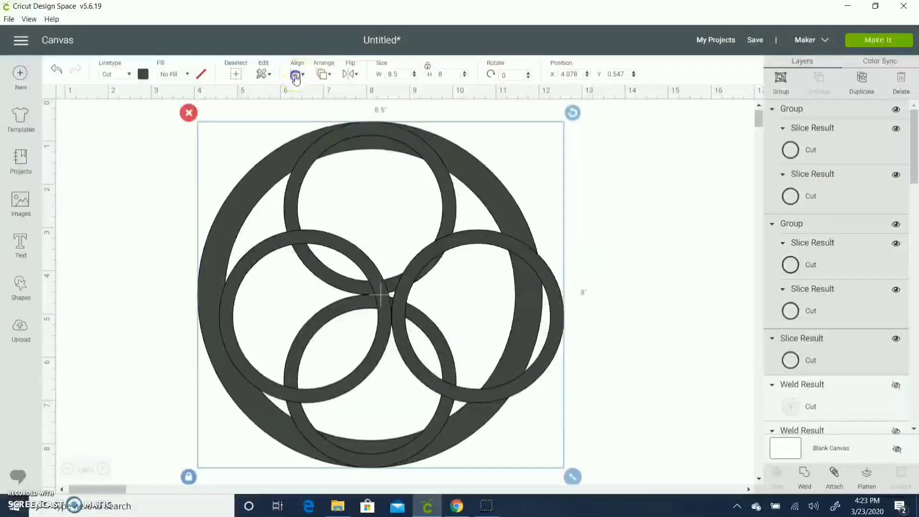
pyautogui.click(296, 73)
pyautogui.click(335, 209)
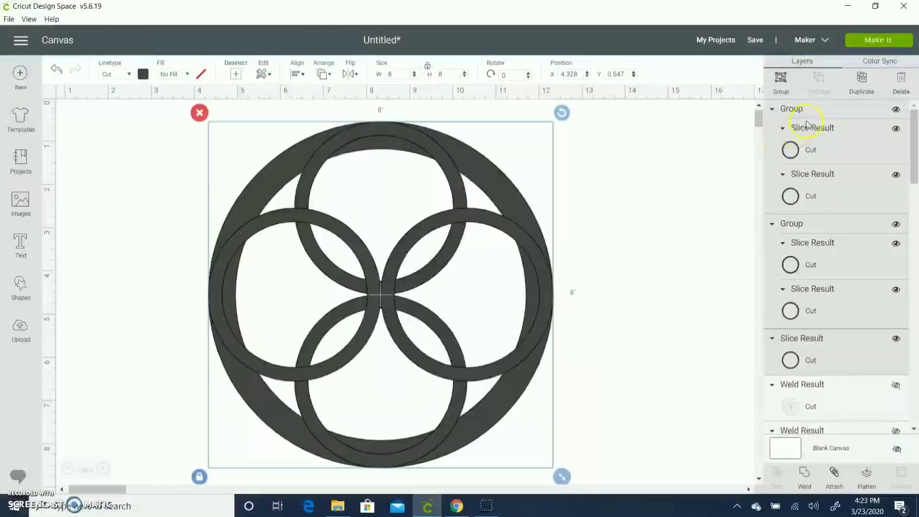
# - Duplicate both ring-pair groups, rotate the copy 45 degrees and center everything inside the 8-inch ring
pyautogui.click(795, 108)
pyautogui.click(816, 223)
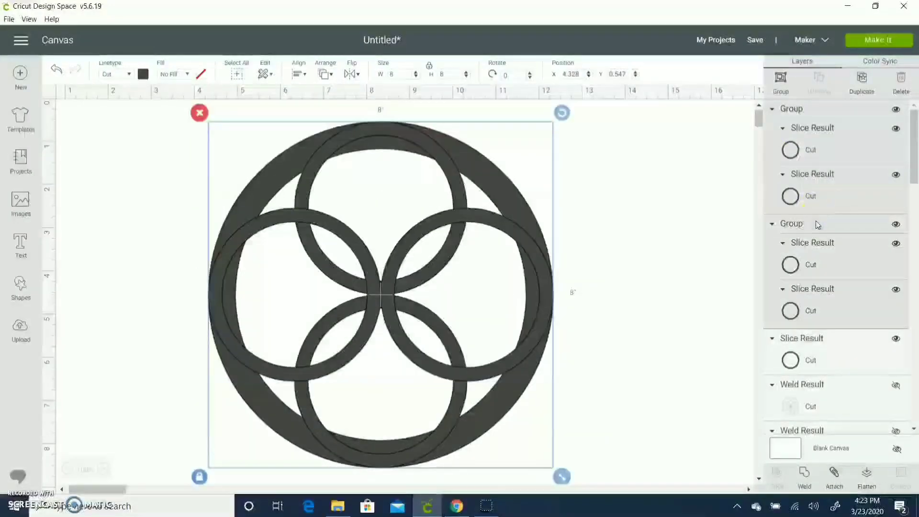
pyautogui.hotkey('ctrl', 'd')
pyautogui.click(516, 74)
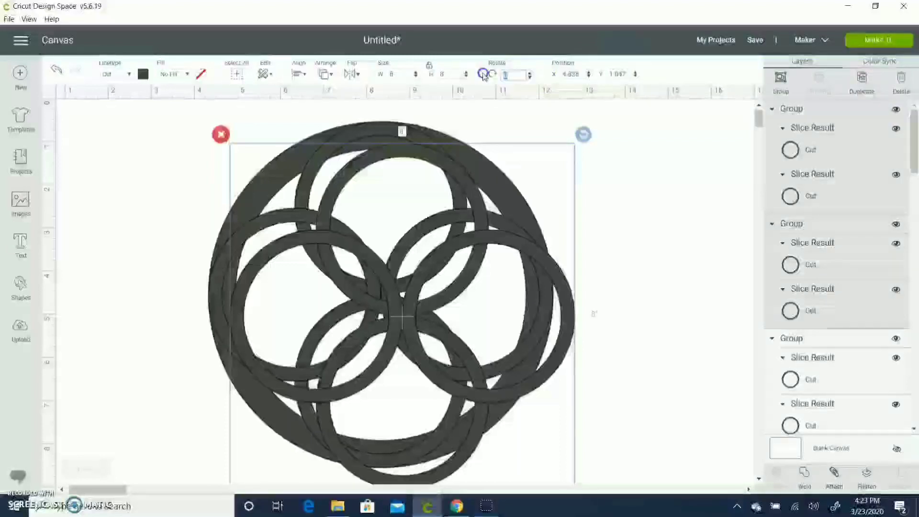
pyautogui.write('45')
pyautogui.press('Return')
pyautogui.moveTo(581, 107); pyautogui.dragTo(311, 306)
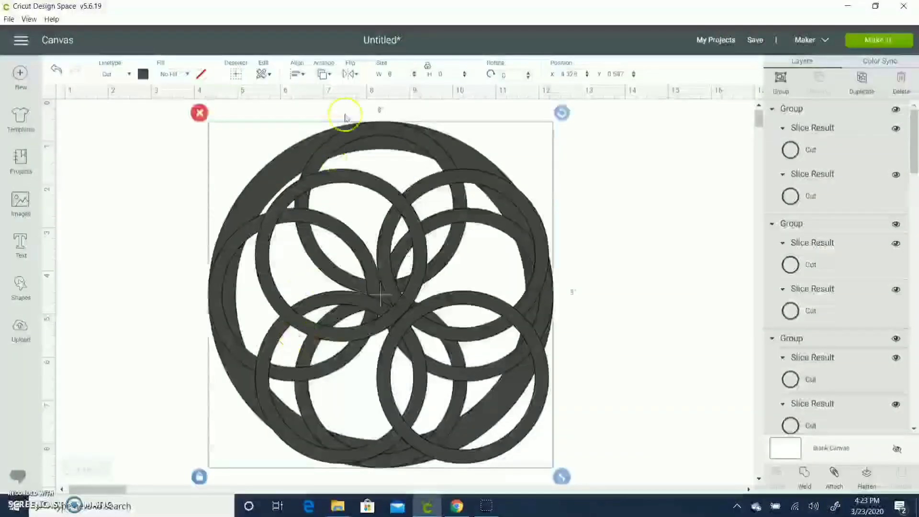
pyautogui.click(297, 74)
pyautogui.click(350, 210)
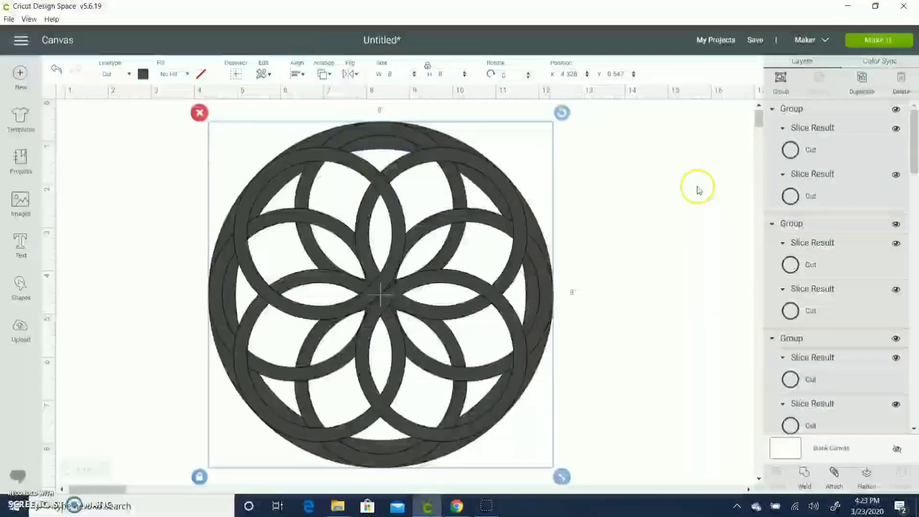
# - Duplicate the complete ring pattern, then group and hide the copy as a backup
pyautogui.click(696, 187)
pyautogui.click(313, 390)
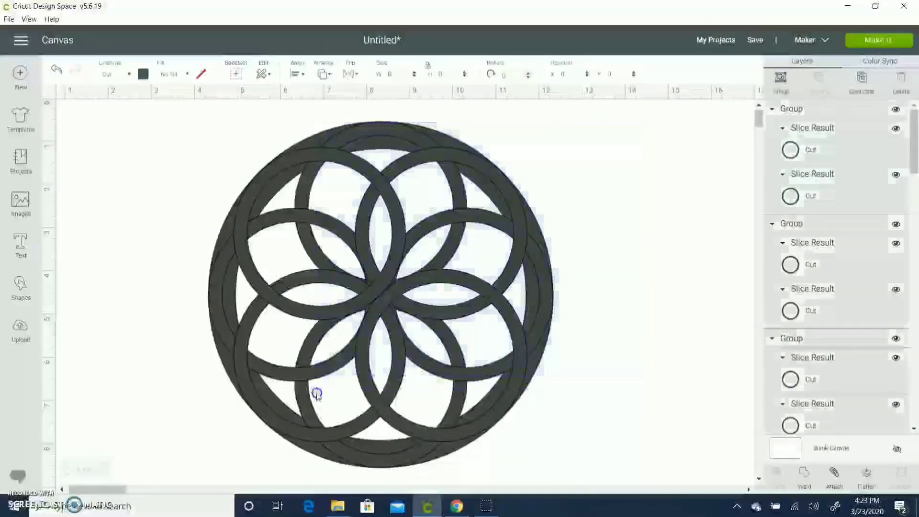
pyautogui.hotkey('ctrl', 'd')
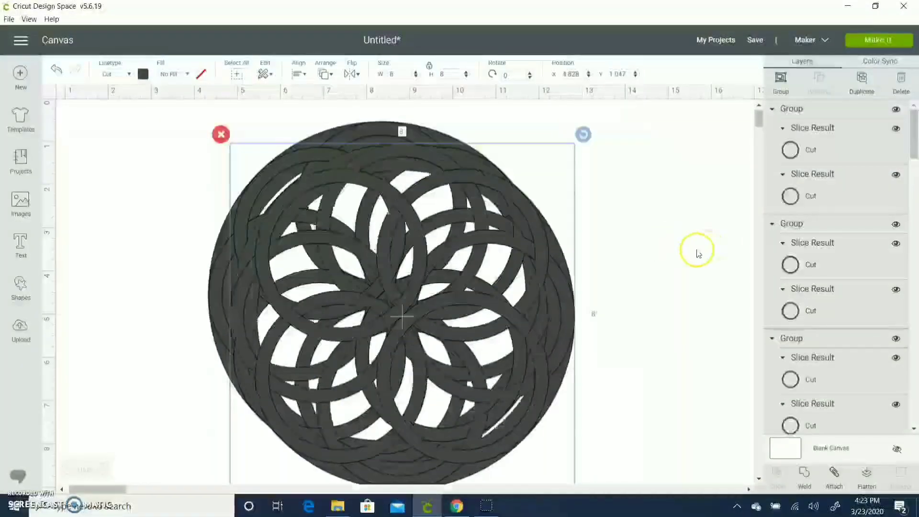
pyautogui.click(780, 80)
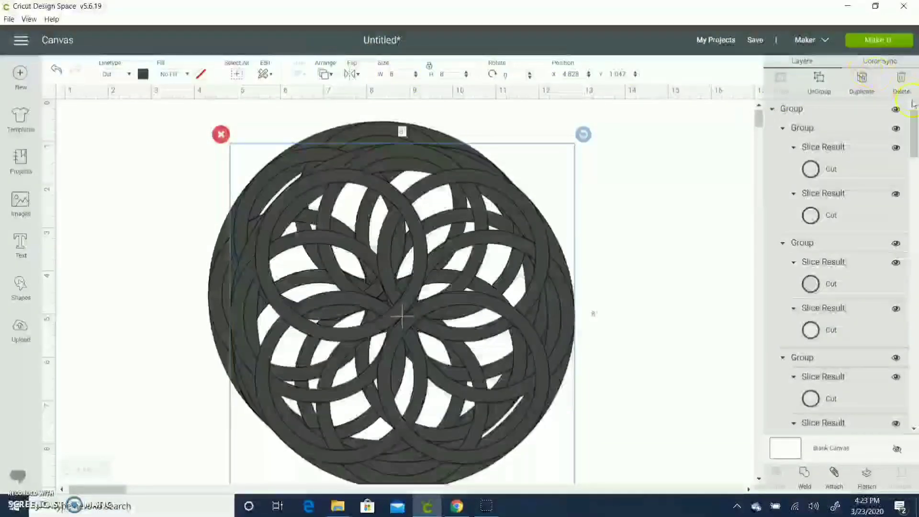
pyautogui.click(896, 110)
# - Weld the remaining ring pattern into one shape and unhide the two earlier welded mandalas
pyautogui.moveTo(673, 167); pyautogui.dragTo(93, 462)
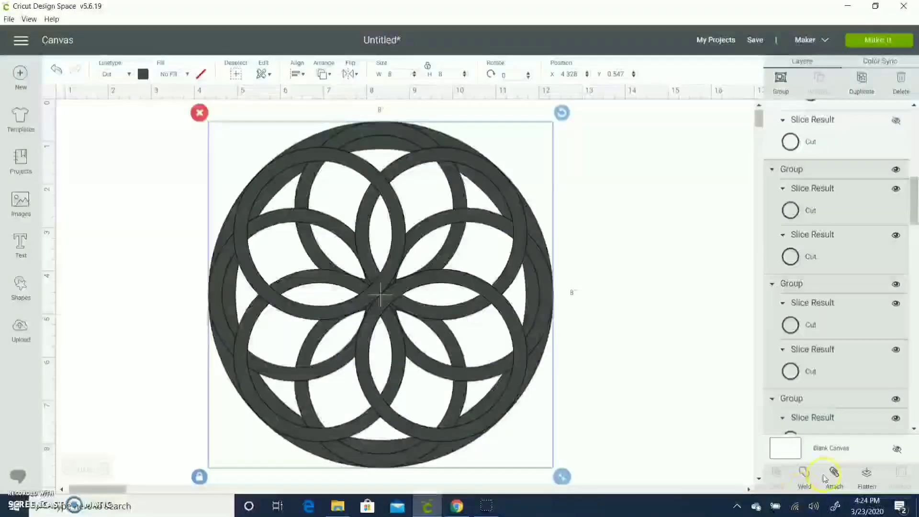
pyautogui.click(805, 478)
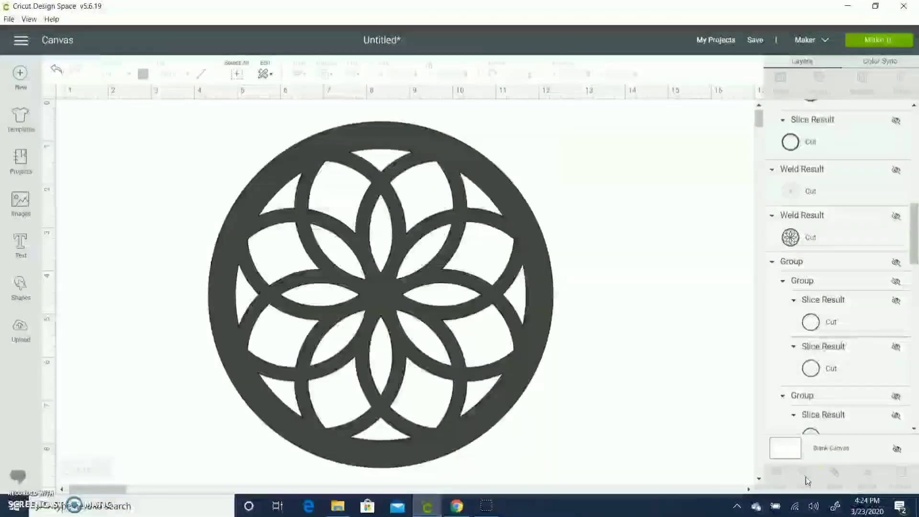
pyautogui.click(897, 171)
pyautogui.click(896, 221)
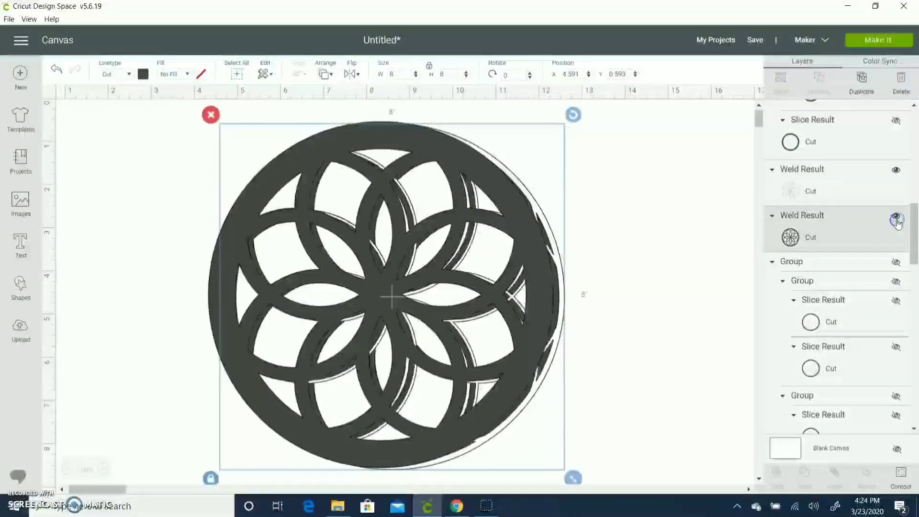
# - Bring the two earlier welded mandalas in front of the newly welded thick-ring mandala
pyautogui.keyDown('shift'); pyautogui.click(812, 232); pyautogui.keyUp('shift')
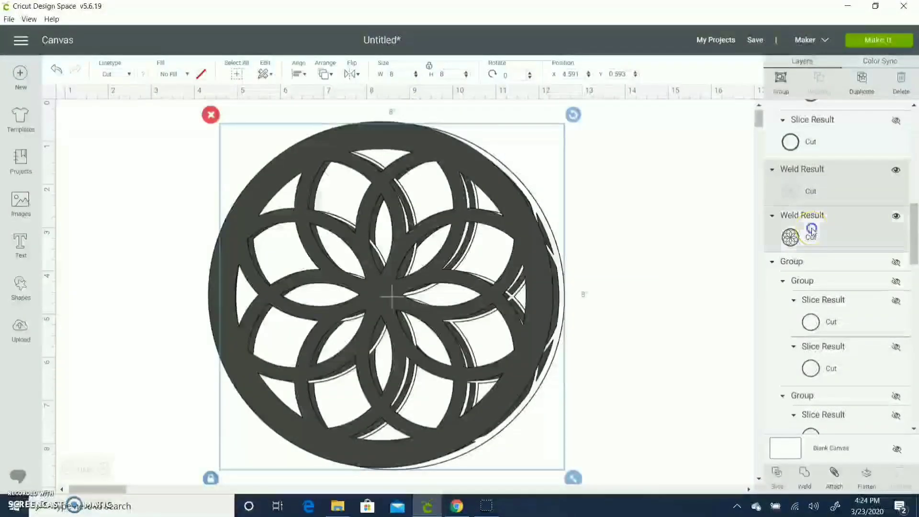
pyautogui.click(324, 74)
pyautogui.click(354, 146)
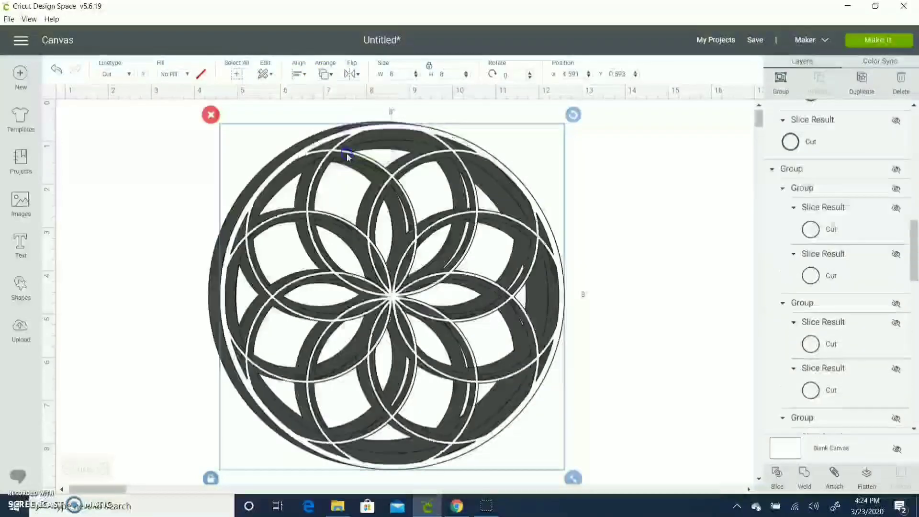
# - Recolor the middle welded mandala light gray
pyautogui.click(795, 179)
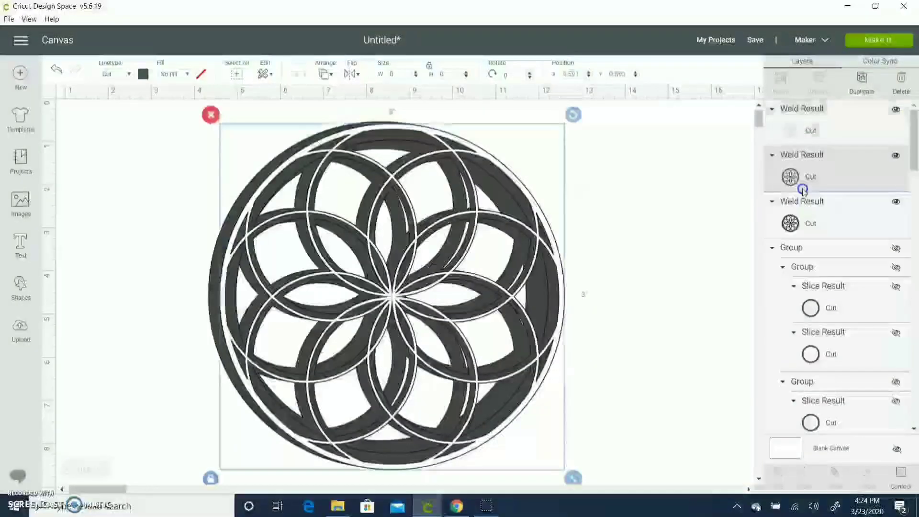
pyautogui.click(143, 73)
pyautogui.click(171, 182)
pyautogui.click(603, 191)
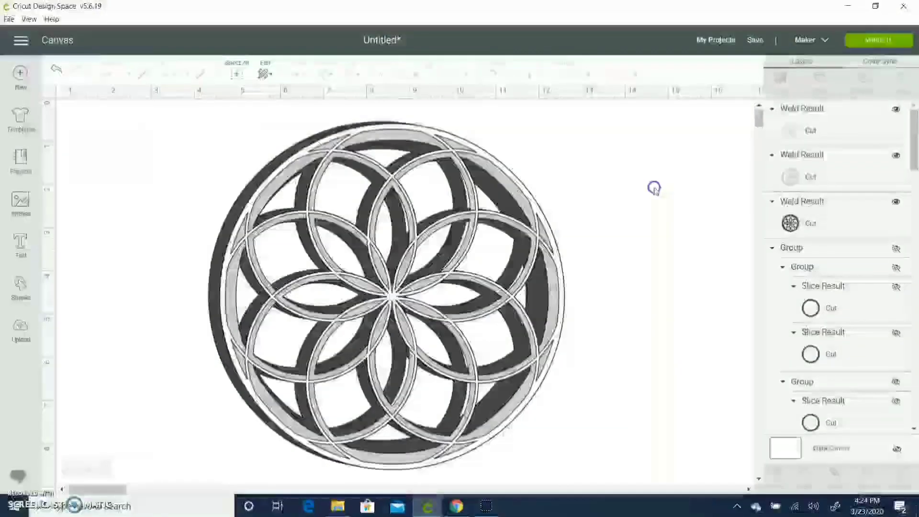
# - Center the three welded mandala layers on each other
pyautogui.hotkey('ctrl', 'a')
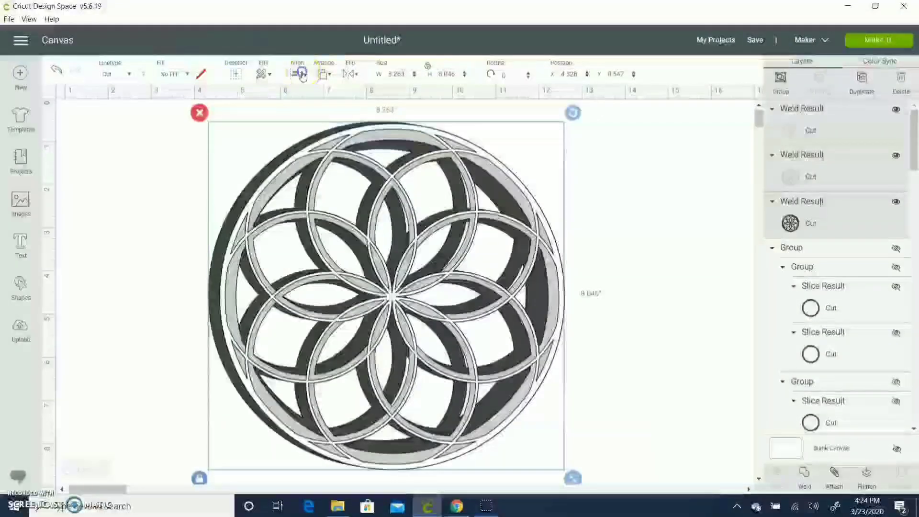
pyautogui.click(297, 74)
pyautogui.click(324, 209)
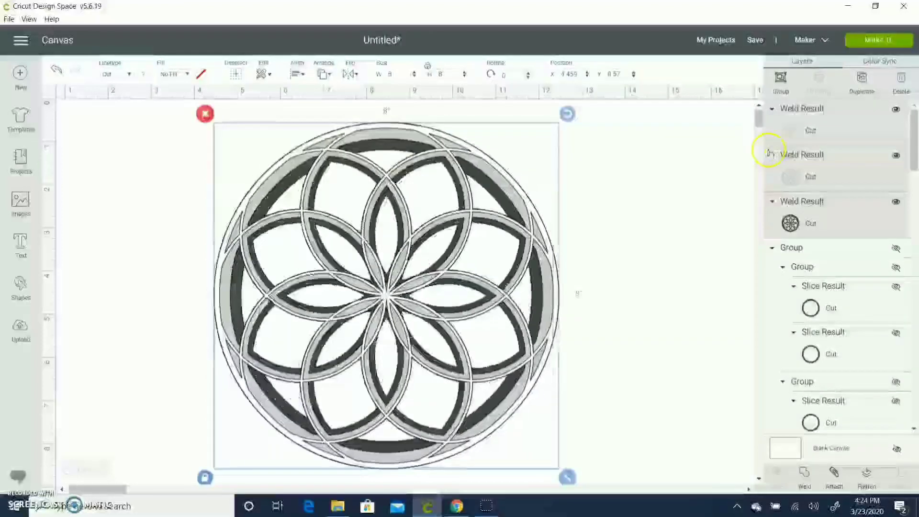
pyautogui.click(698, 248)
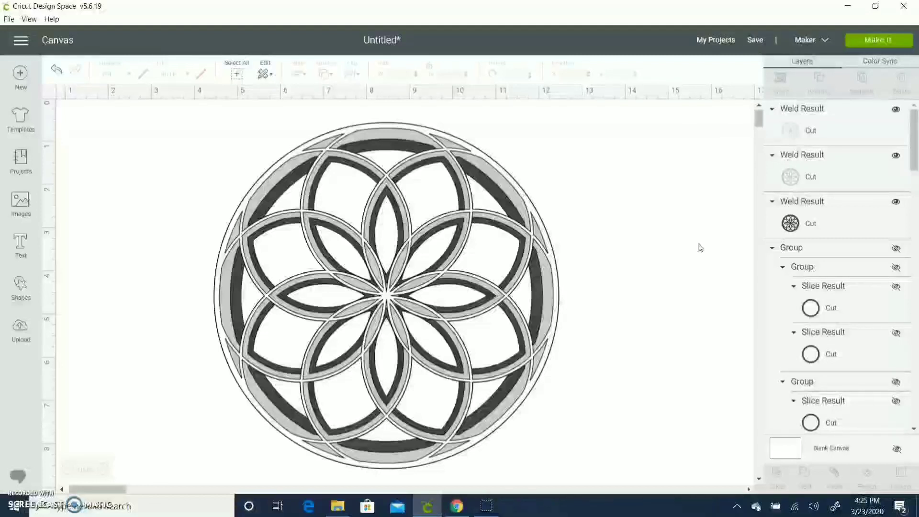
# - Hide all three welded mandala layers
pyautogui.click(874, 222)
pyautogui.click(895, 111)
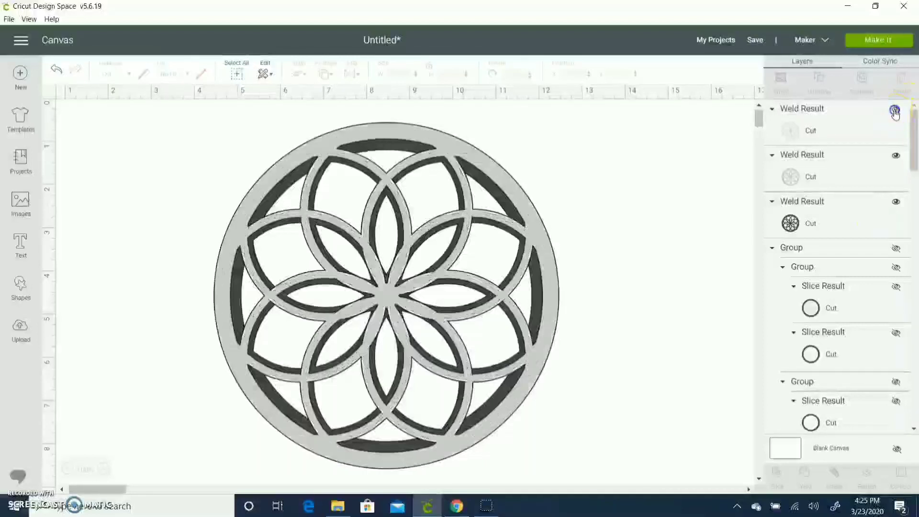
pyautogui.click(896, 155)
pyautogui.click(895, 201)
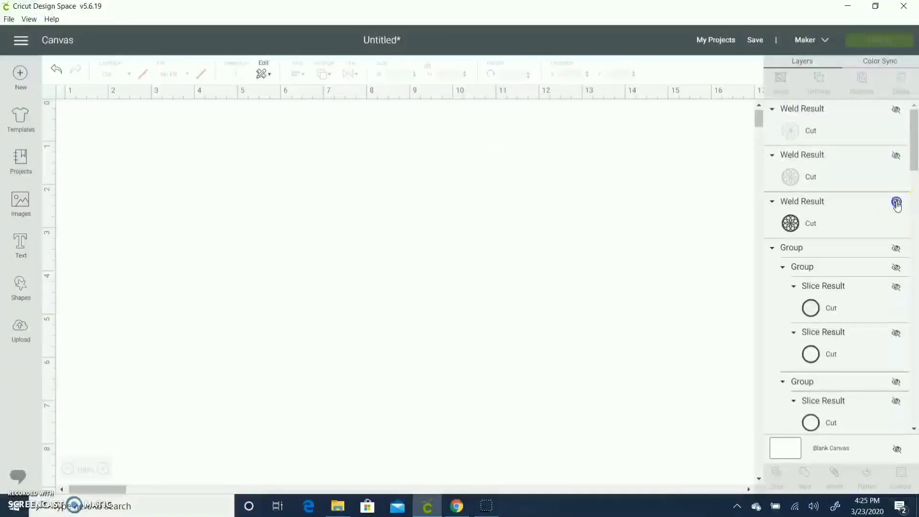
# - Unhide the topmost backup group of rings and move it up on the canvas to about Y 0.1
pyautogui.click(886, 259)
pyautogui.click(899, 243)
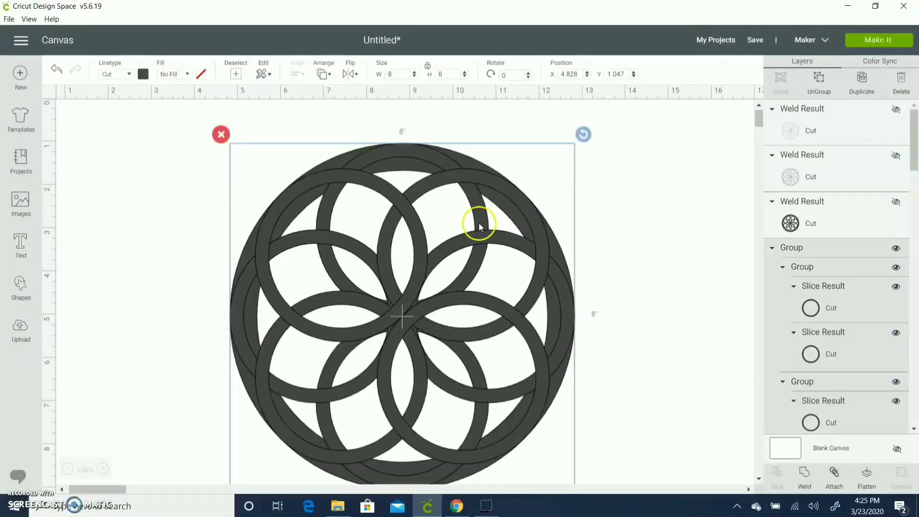
pyautogui.moveTo(480, 221); pyautogui.dragTo(480, 181)
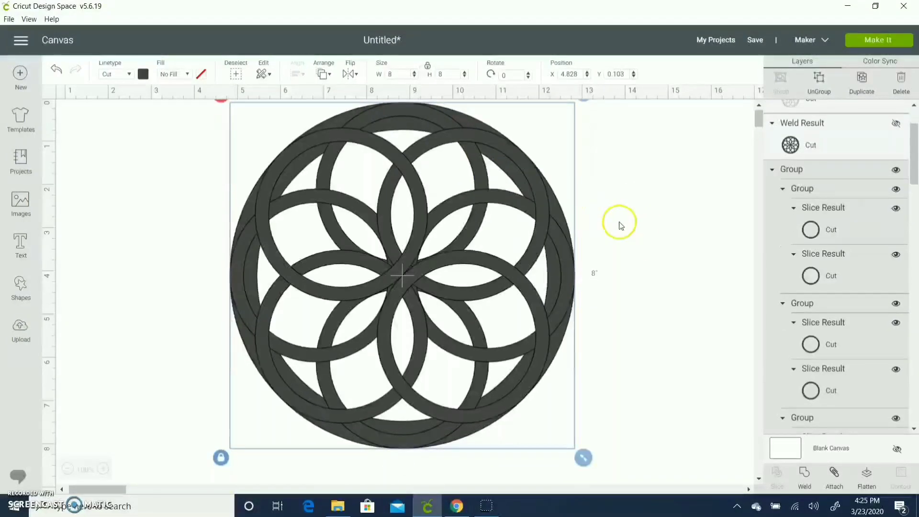
pyautogui.click(615, 221)
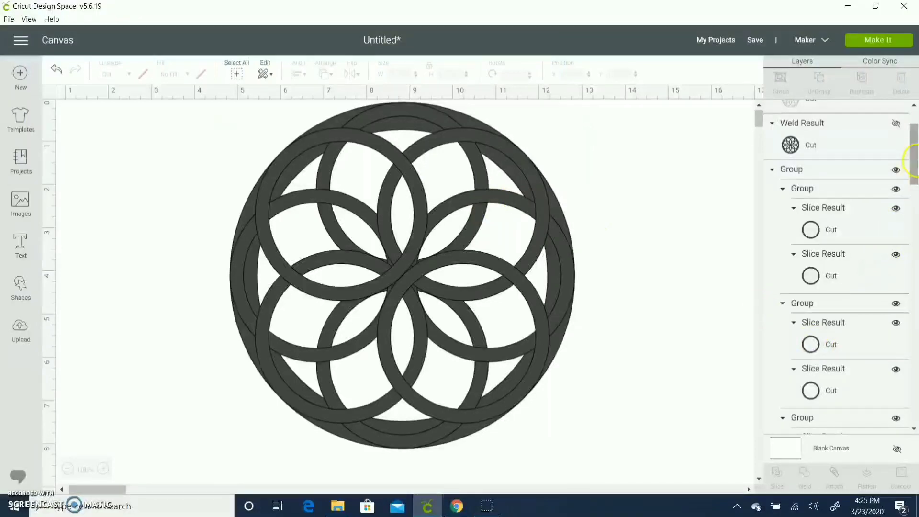
# - Hide the 8-inch outer ring in the visible backup group
pyautogui.moveTo(913, 161); pyautogui.dragTo(915, 243)
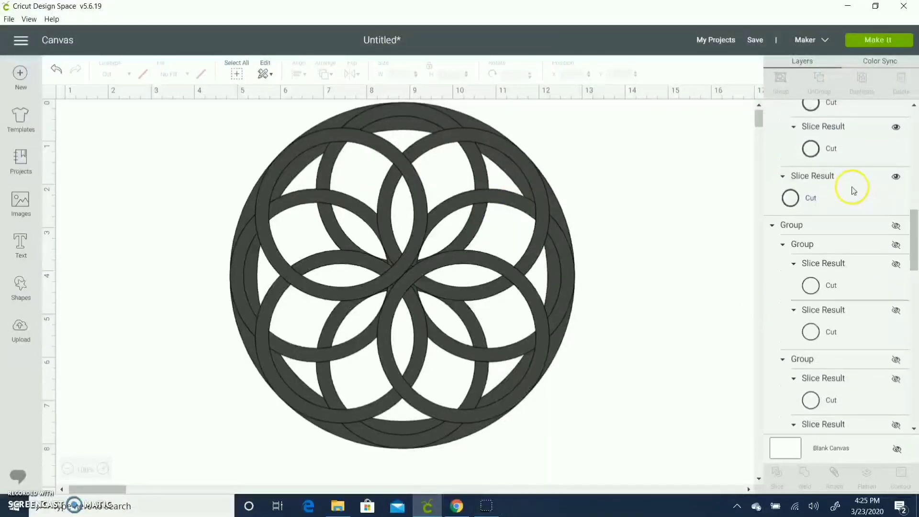
pyautogui.click(852, 187)
pyautogui.click(895, 180)
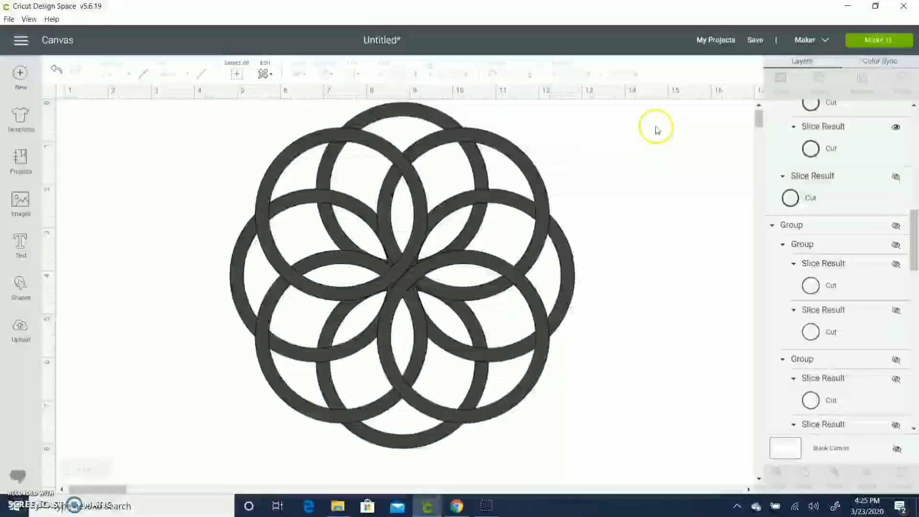
# - Weld the visible thick rings, without their outer ring, into one mandala layer
pyautogui.moveTo(656, 120); pyautogui.dragTo(262, 343)
pyautogui.click(803, 481)
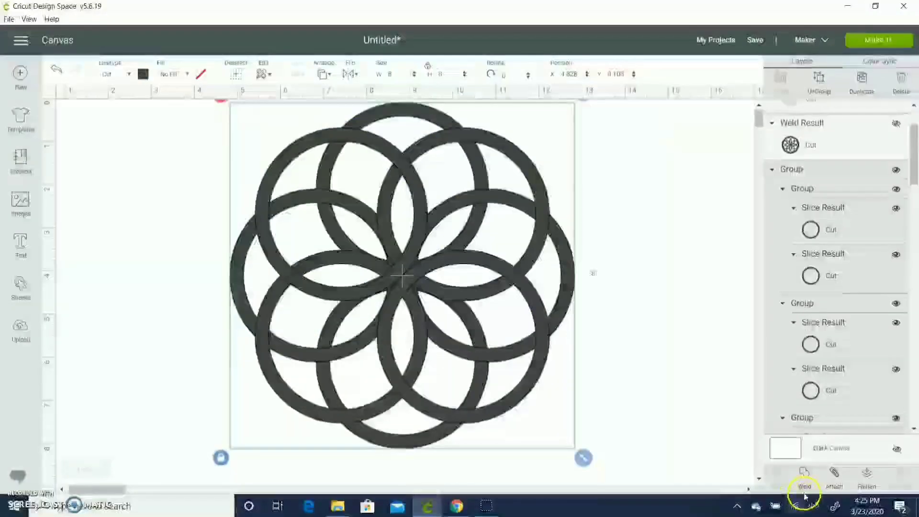
pyautogui.click(433, 327)
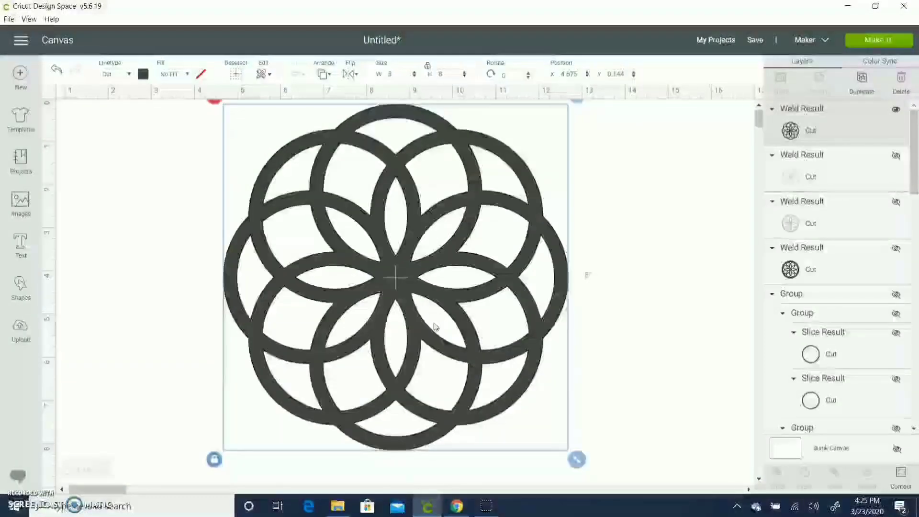
# - Unhide the medium-thickness backup group, hide the new thick weld, and move the group up to about X 5.1, Y 0.3
pyautogui.scroll(-5, 914, 171)
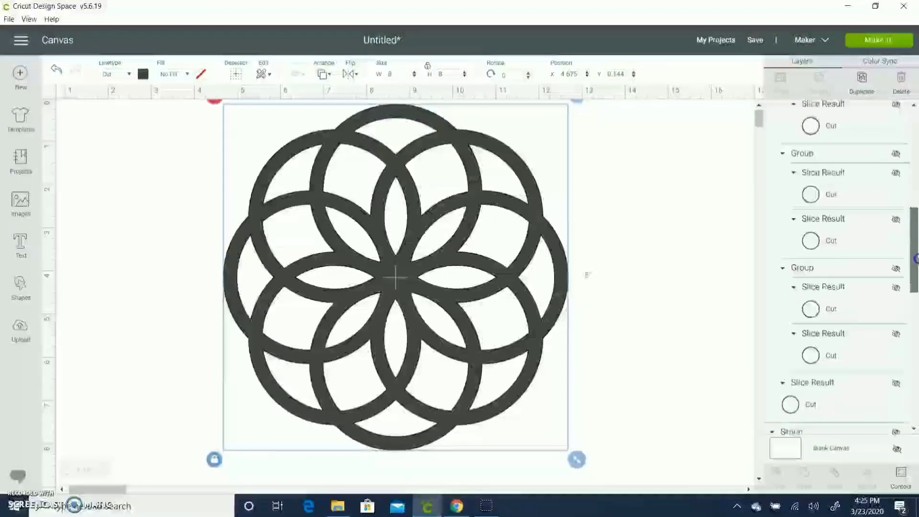
pyautogui.scroll(5, 915, 170)
pyautogui.scroll(-3, 915, 170)
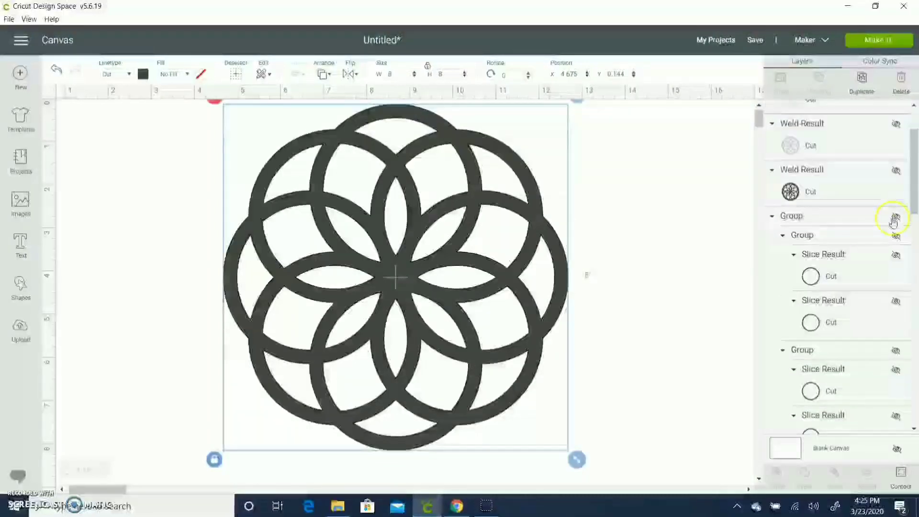
pyautogui.click(894, 217)
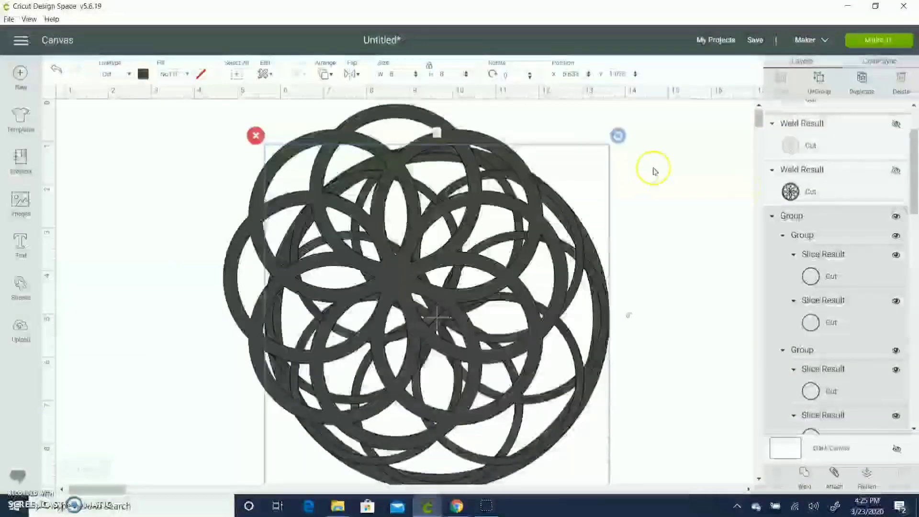
pyautogui.scroll(3, 872, 144)
pyautogui.click(895, 113)
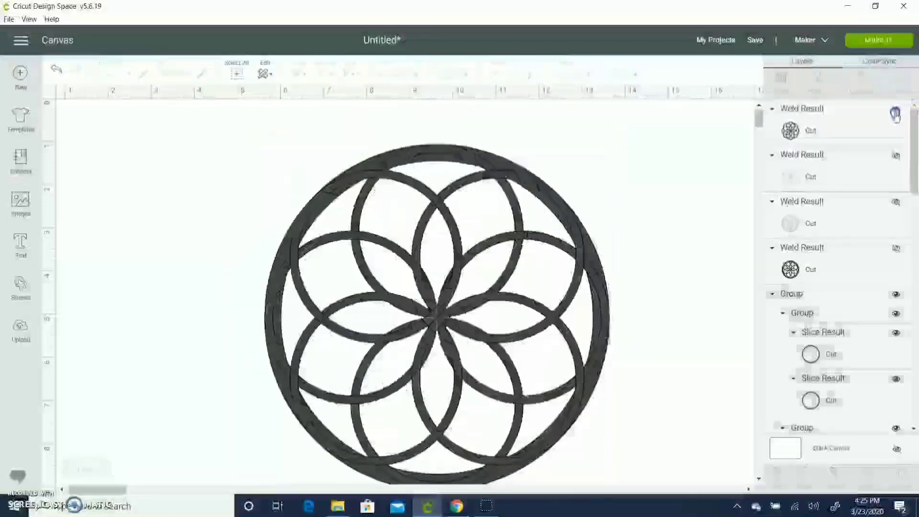
pyautogui.scroll(-3, 914, 144)
pyautogui.moveTo(656, 164); pyautogui.dragTo(391, 289)
pyautogui.click(634, 307)
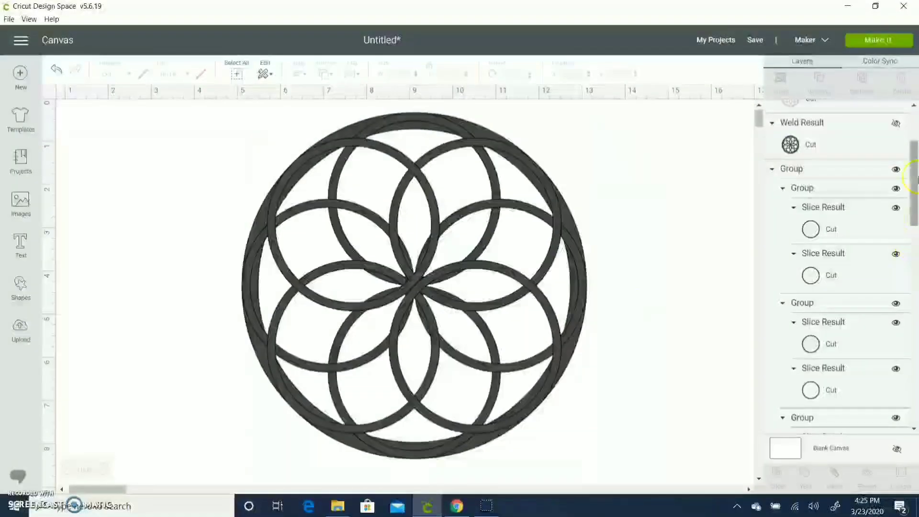
# - Hide the 8-inch outer ring of the medium-thickness group and weld its remaining visible rings together
pyautogui.scroll(-3, 915, 246)
pyautogui.scroll(-3, 915, 246)
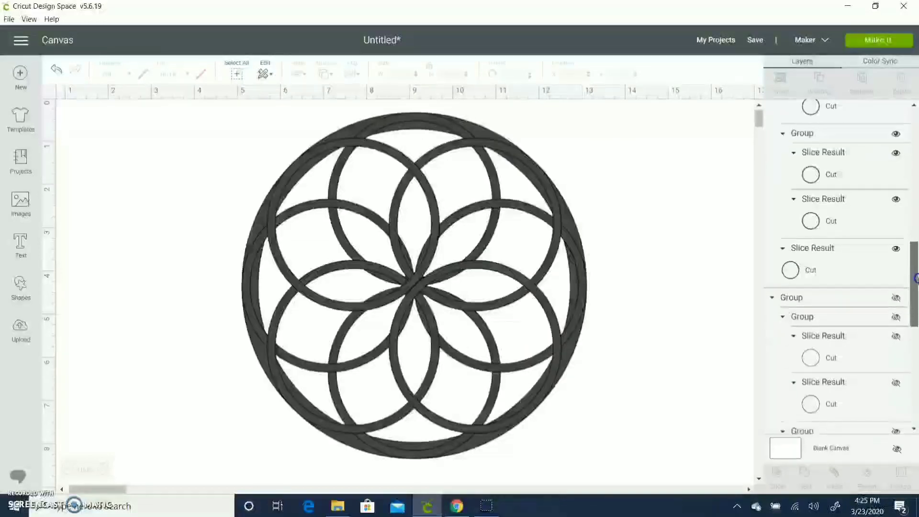
pyautogui.click(895, 246)
pyautogui.moveTo(658, 144); pyautogui.dragTo(385, 306)
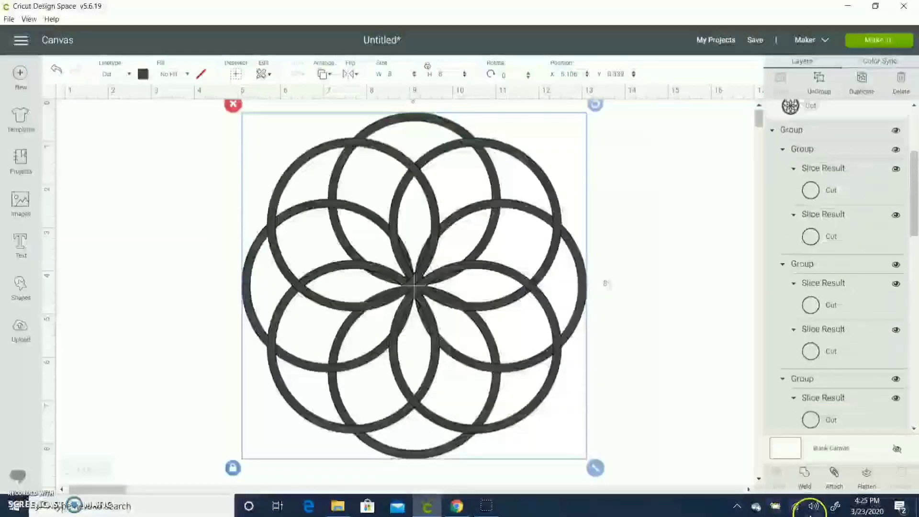
pyautogui.click(798, 487)
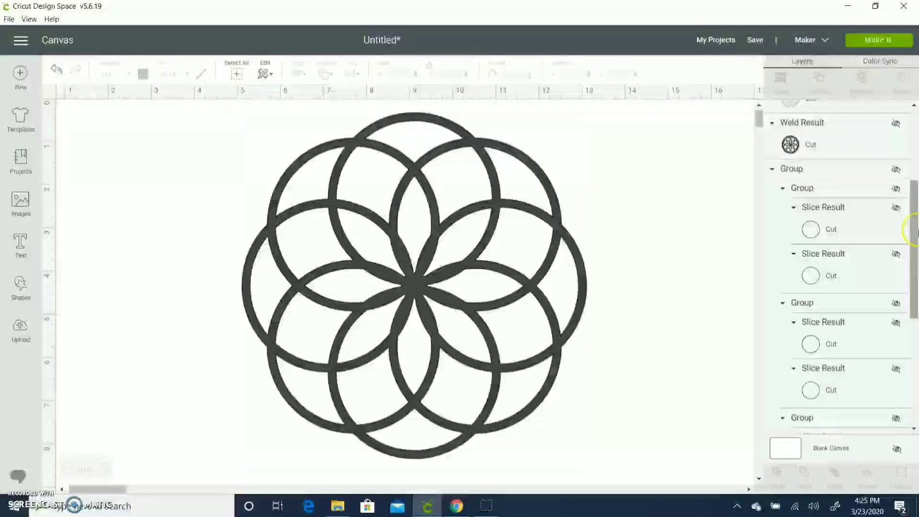
# - Hide the new medium-thickness weld, unhide the thin-ring backup group, and place it at about X 4.5, Y 0.75
pyautogui.scroll(-6, 895, 267)
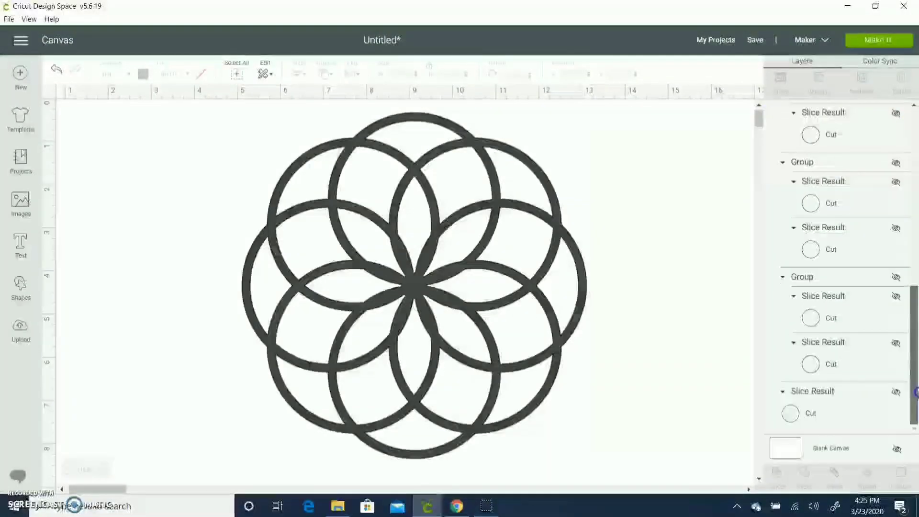
pyautogui.click(894, 164)
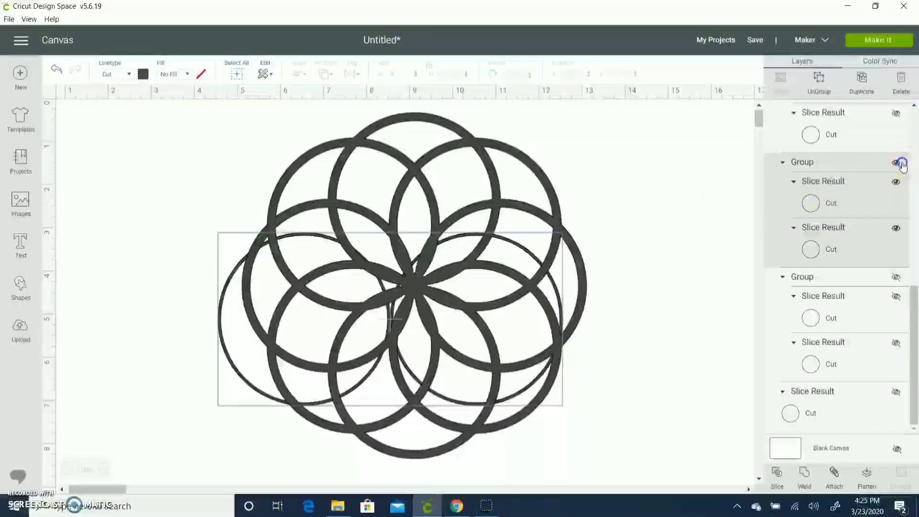
pyautogui.click(896, 162)
pyautogui.scroll(5, 902, 139)
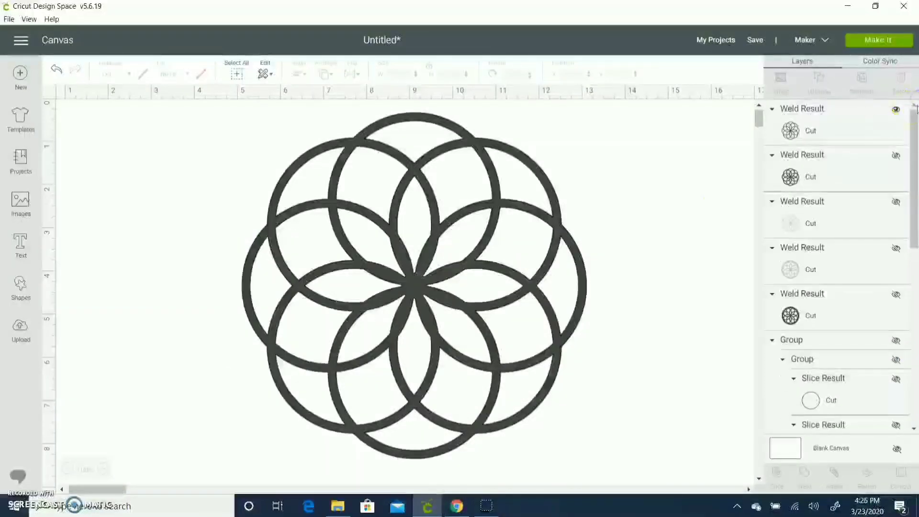
pyautogui.click(895, 112)
pyautogui.click(896, 340)
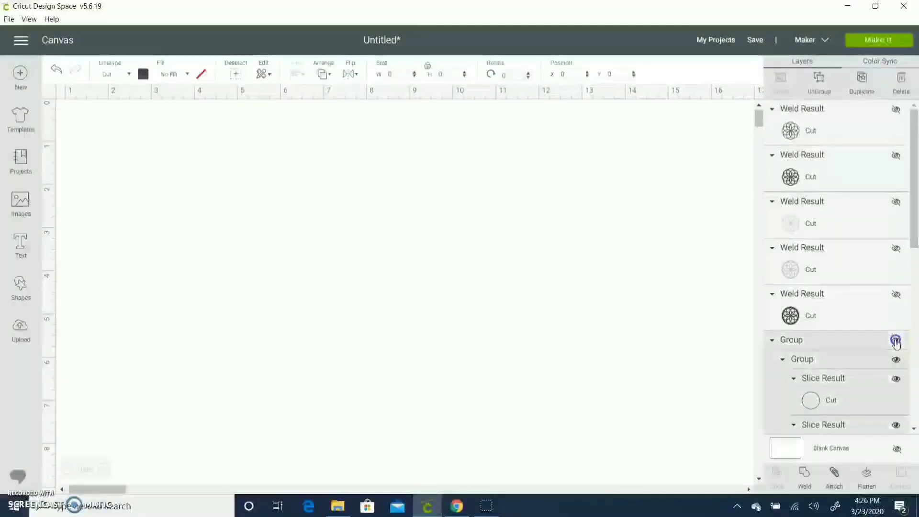
pyautogui.scroll(-1, 429, 254)
pyautogui.moveTo(432, 243); pyautogui.dragTo(429, 239)
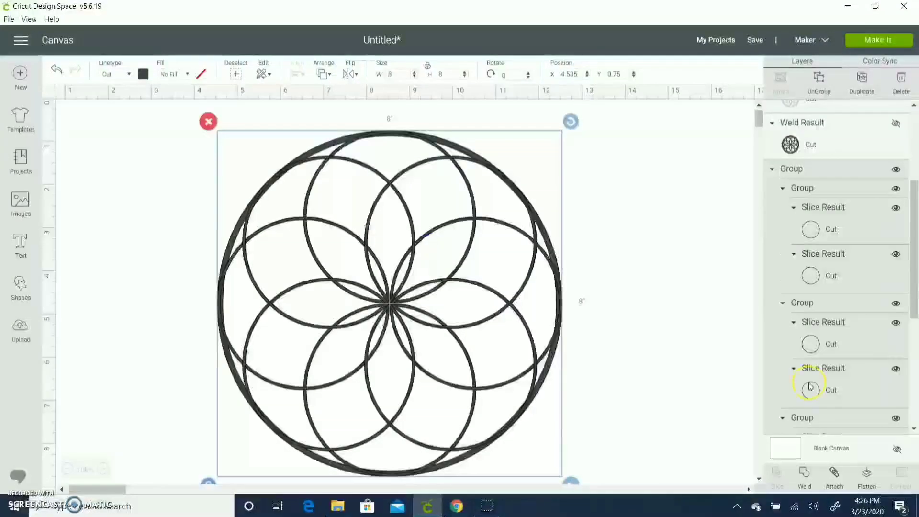
# - Hide the 8-inch outer ring of the thin-ring group and weld its remaining visible rings together
pyautogui.scroll(-3, 789, 334)
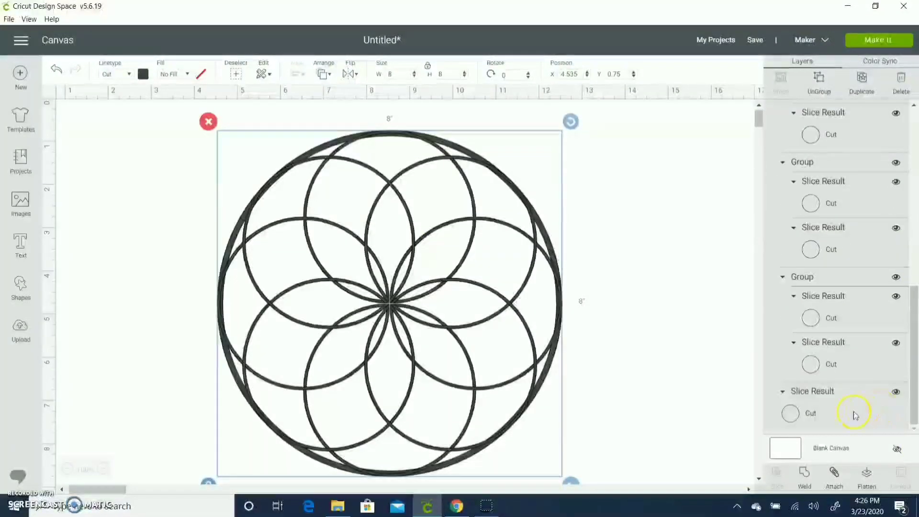
pyautogui.click(893, 402)
pyautogui.click(895, 391)
pyautogui.moveTo(597, 152); pyautogui.dragTo(229, 476)
pyautogui.click(805, 474)
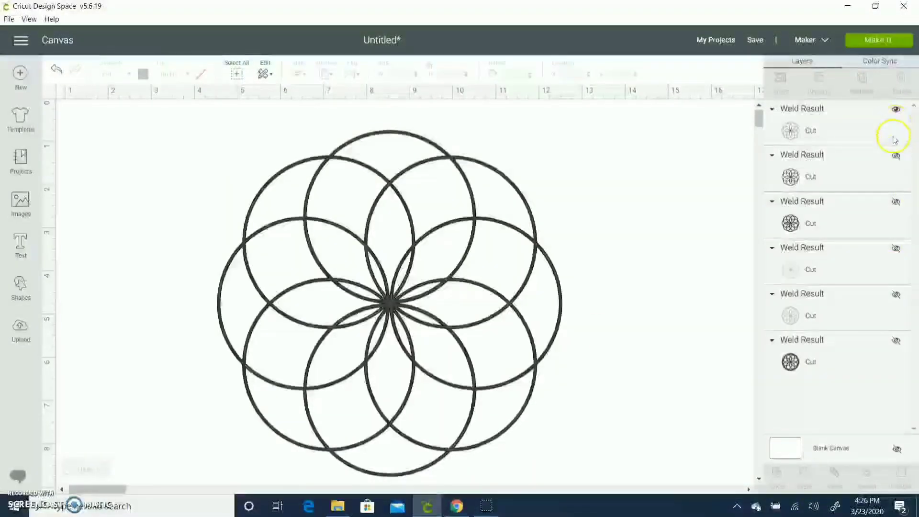
# - Unhide the medium and thick welds without outer rings and center them on the thin weld
pyautogui.click(894, 158)
pyautogui.click(897, 201)
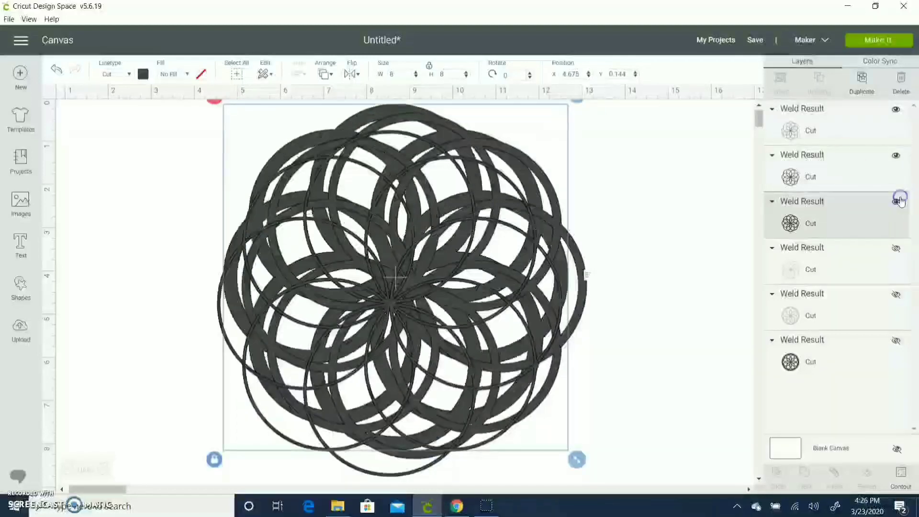
pyautogui.moveTo(704, 160); pyautogui.dragTo(329, 380)
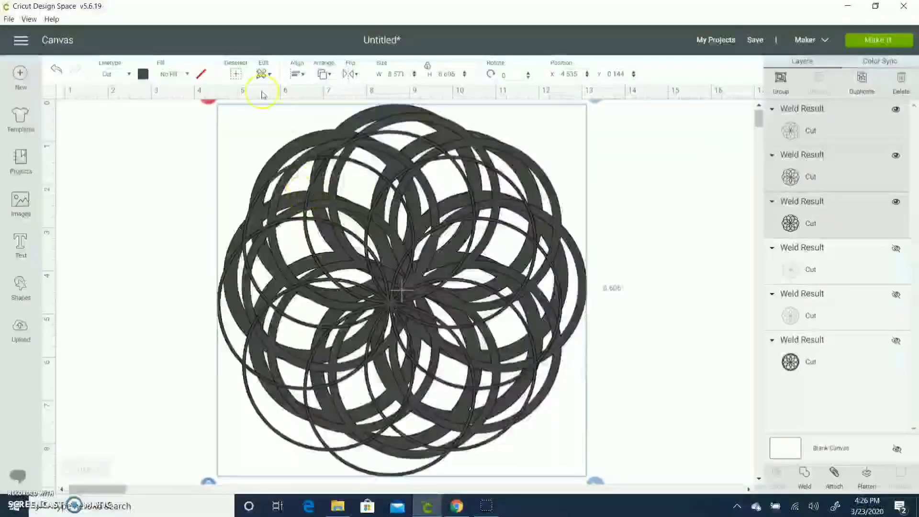
pyautogui.click(297, 74)
pyautogui.click(316, 209)
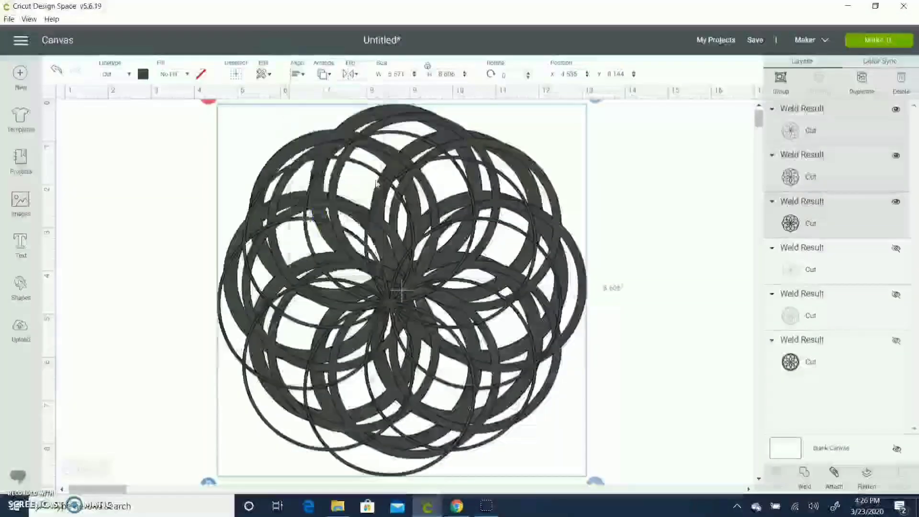
# - Color the thin top mandala layer white and the medium layer beneath it light gray
pyautogui.click(804, 128)
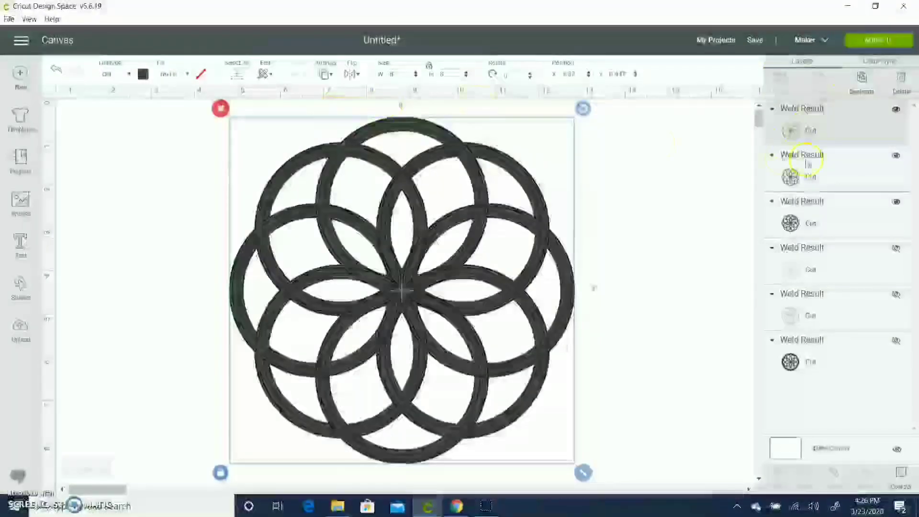
pyautogui.click(144, 74)
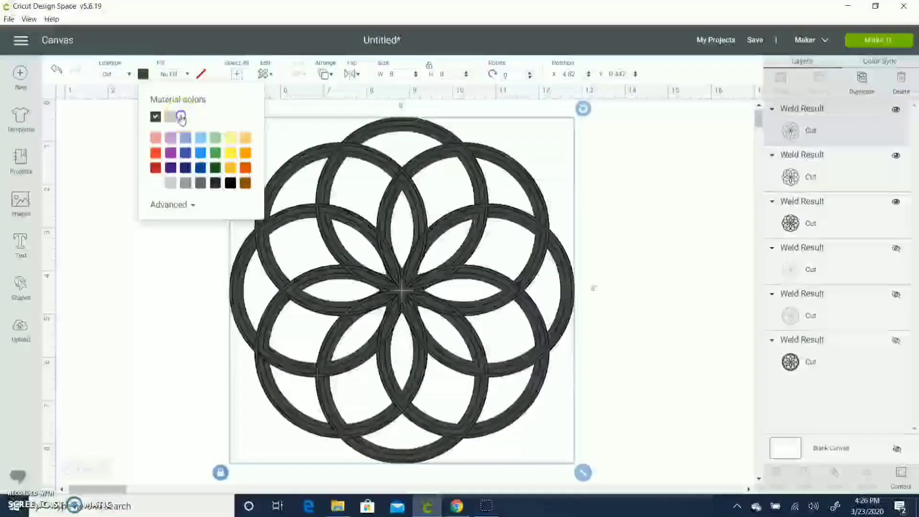
pyautogui.click(184, 118)
pyautogui.click(790, 174)
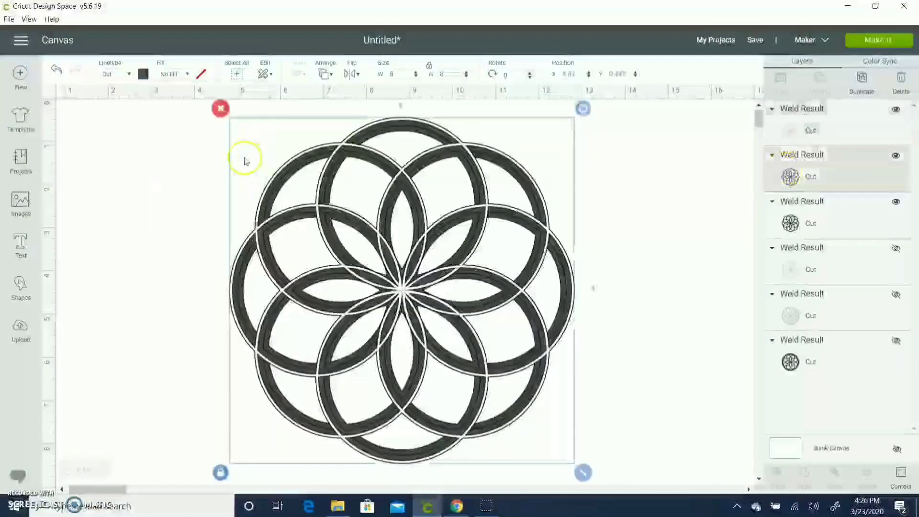
pyautogui.click(143, 74)
pyautogui.click(170, 116)
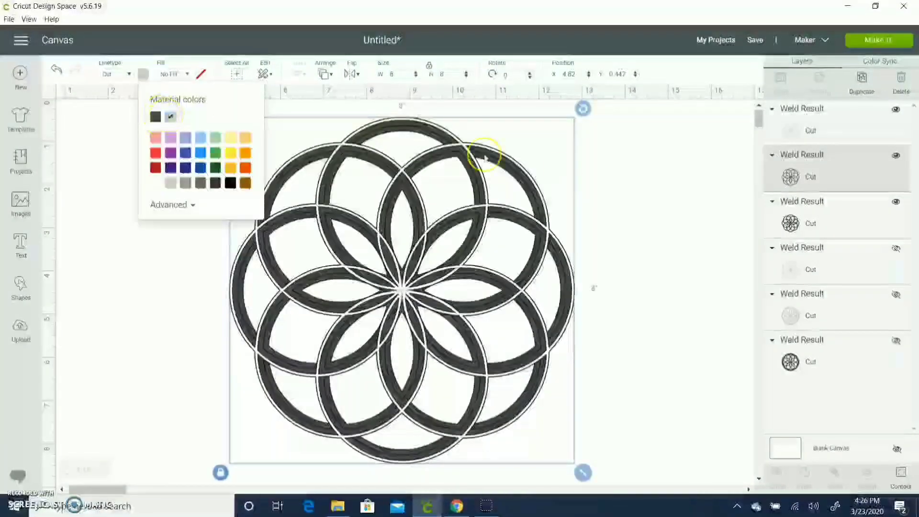
# - Group the three visible mandala layers and move the group left to about X 1.2, Y 0.3
pyautogui.click(662, 185)
pyautogui.moveTo(662, 185); pyautogui.dragTo(287, 435)
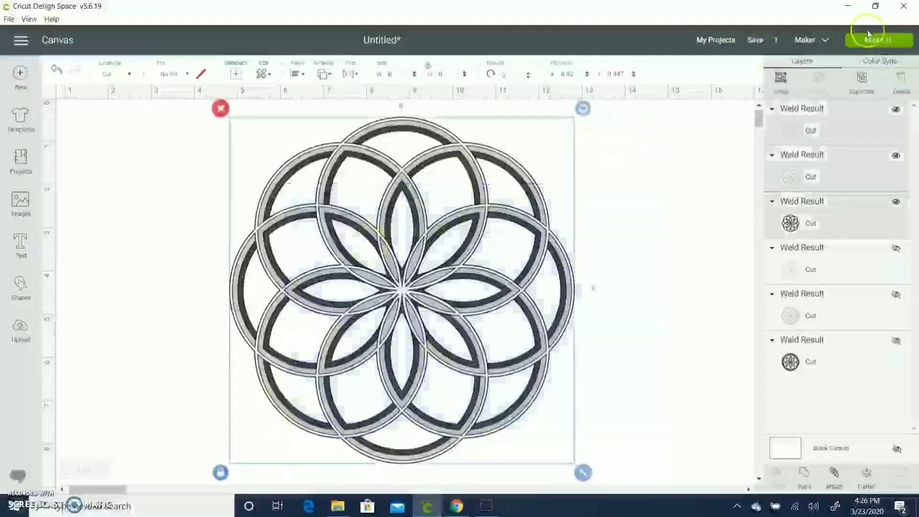
pyautogui.click(780, 78)
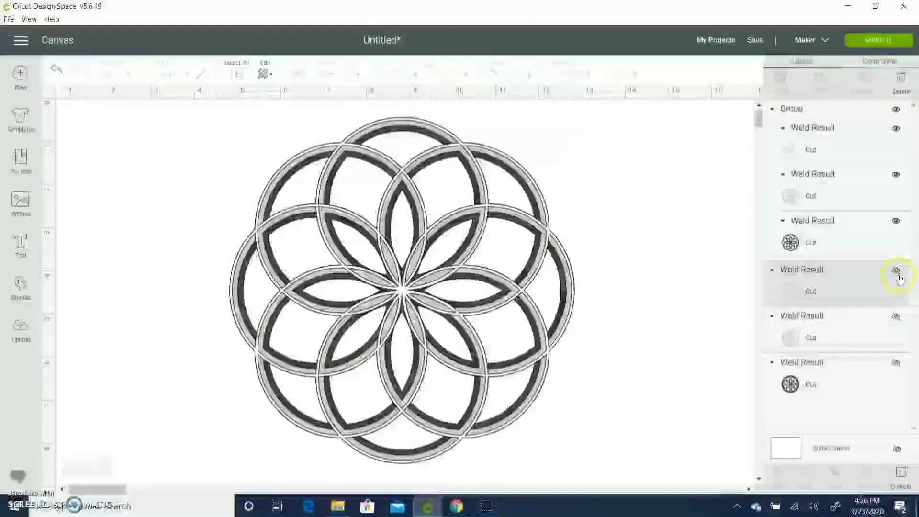
pyautogui.click(324, 392)
pyautogui.moveTo(324, 391); pyautogui.dragTo(167, 387)
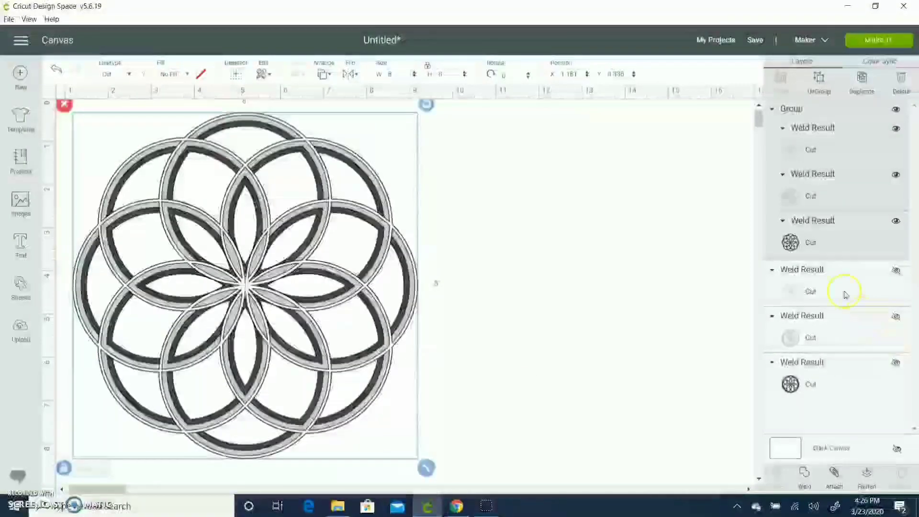
# - Unhide the three original welded layers that include the outer ring
pyautogui.click(835, 269)
pyautogui.click(880, 300)
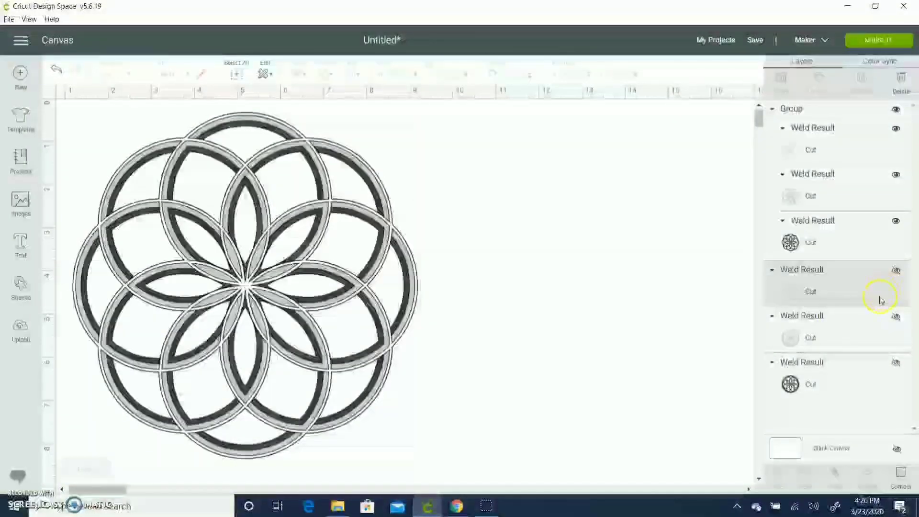
pyautogui.click(896, 270)
pyautogui.click(895, 315)
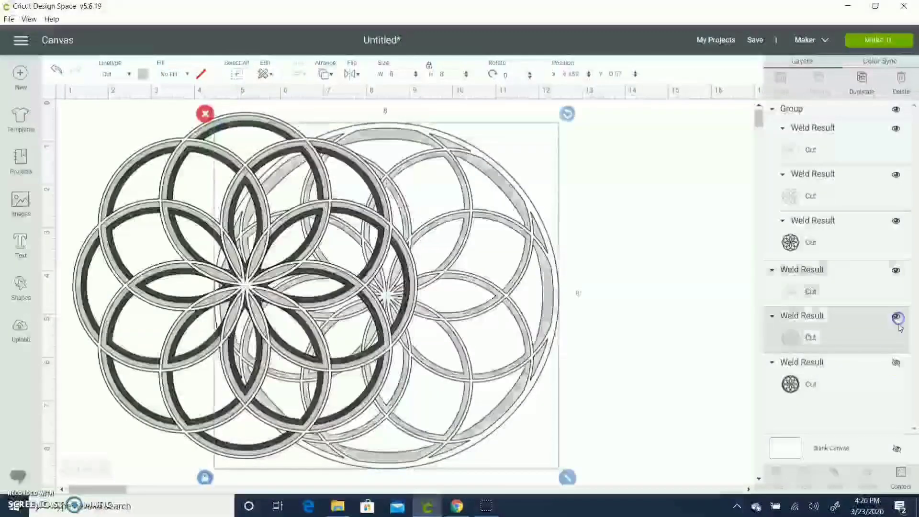
pyautogui.click(895, 362)
# - Set the two mandalas side by side, the outer-ring version at about X 9.1 and the grouped one at about X 0.9
pyautogui.moveTo(677, 232); pyautogui.dragTo(664, 307)
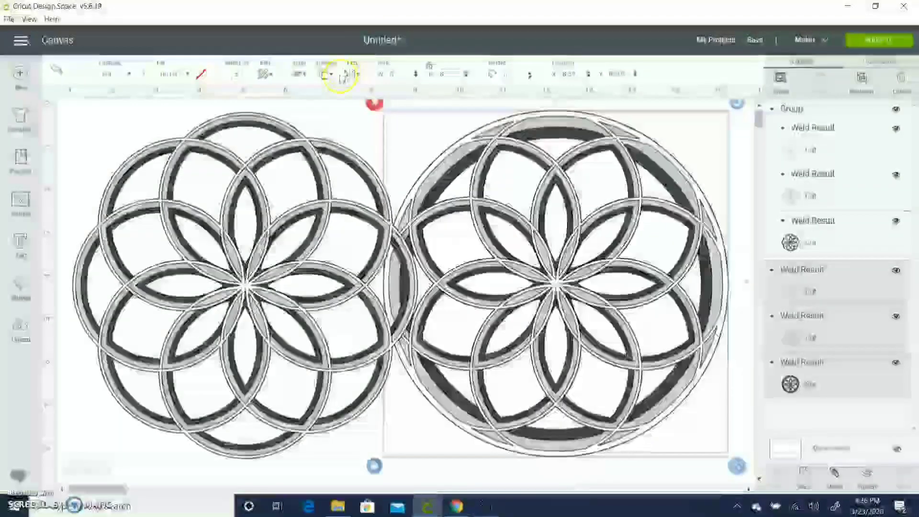
pyautogui.moveTo(593, 231); pyautogui.dragTo(631, 237)
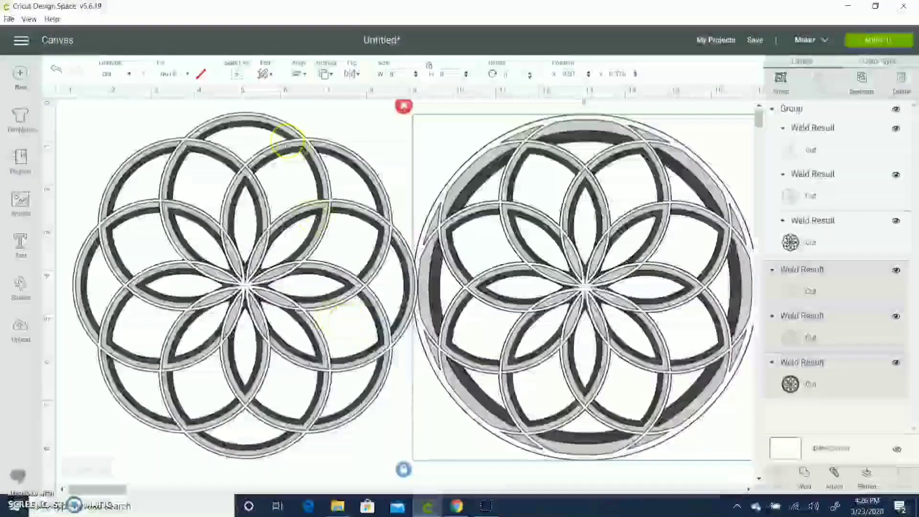
pyautogui.moveTo(96, 111); pyautogui.dragTo(340, 335)
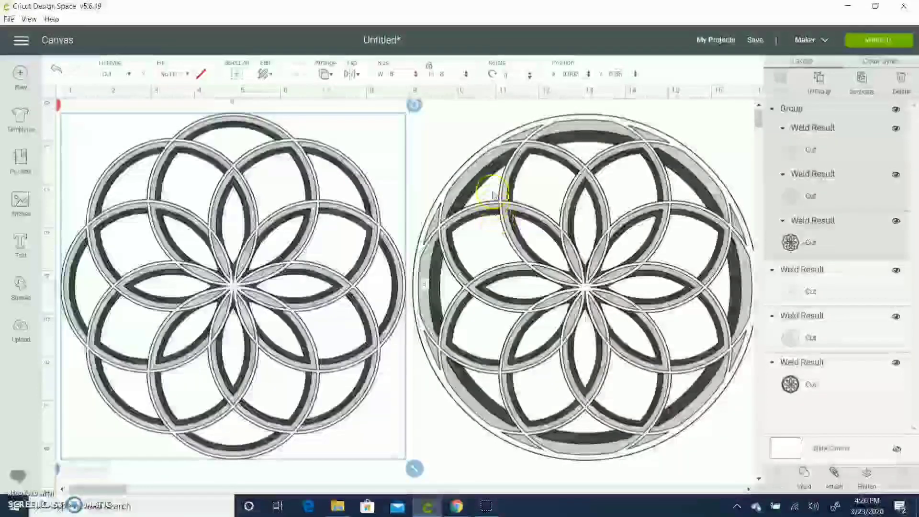
# - Shift the top layer of the outer-ring mandala slightly left, then center its three layers on each other
pyautogui.click(492, 195)
pyautogui.moveTo(577, 230); pyautogui.dragTo(572, 229)
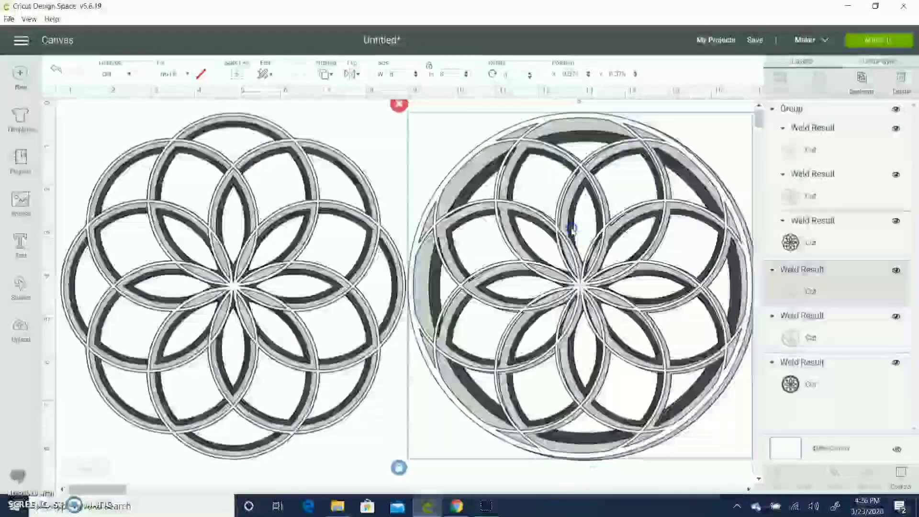
pyautogui.keyDown('shift'); pyautogui.click(663, 144); pyautogui.keyUp('shift')
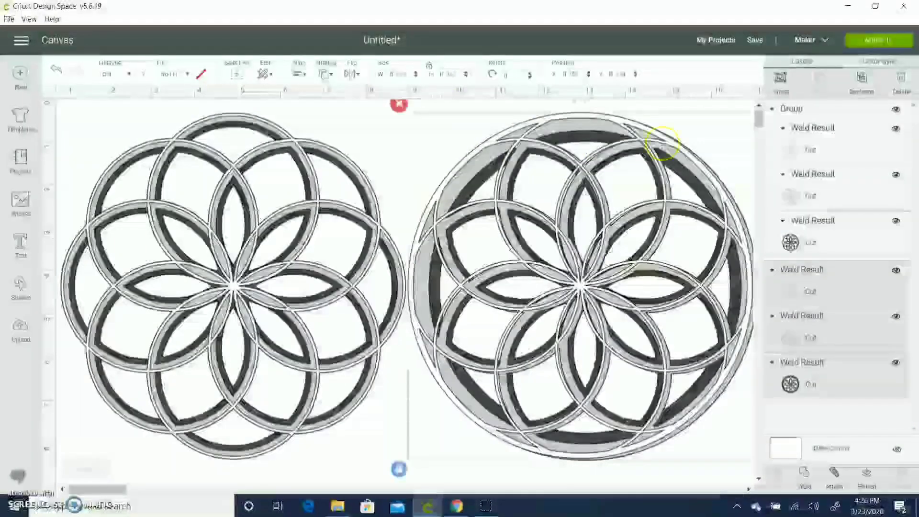
pyautogui.click(299, 74)
pyautogui.click(330, 207)
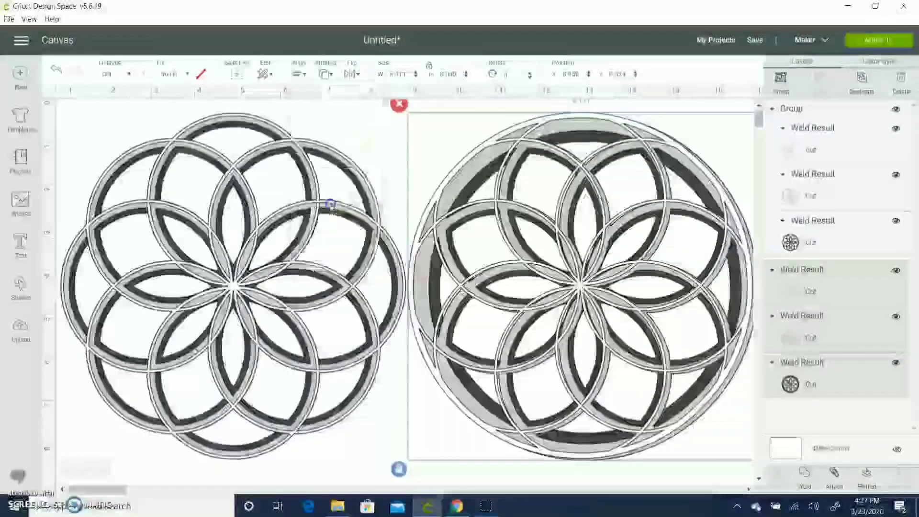
# - Group the outer-ring mandala's three centered layers and nudge the group slightly left
pyautogui.click(780, 79)
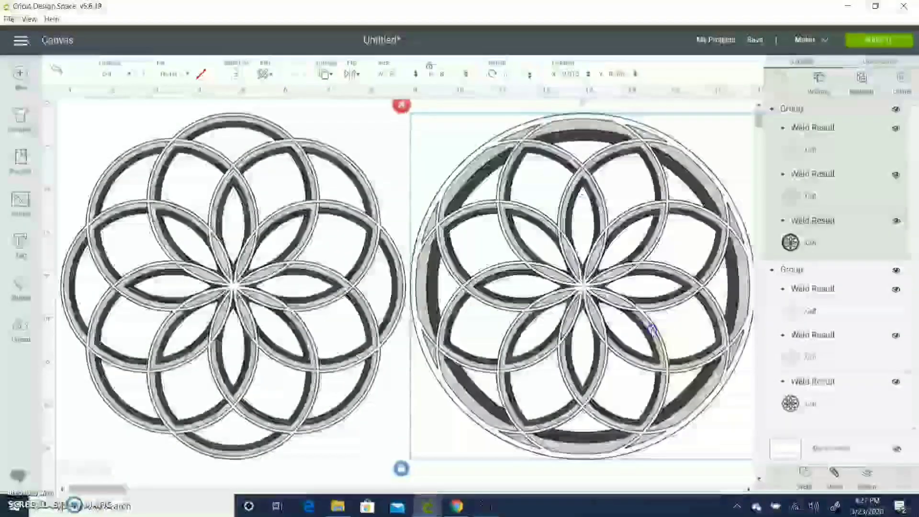
pyautogui.moveTo(647, 334); pyautogui.dragTo(649, 332)
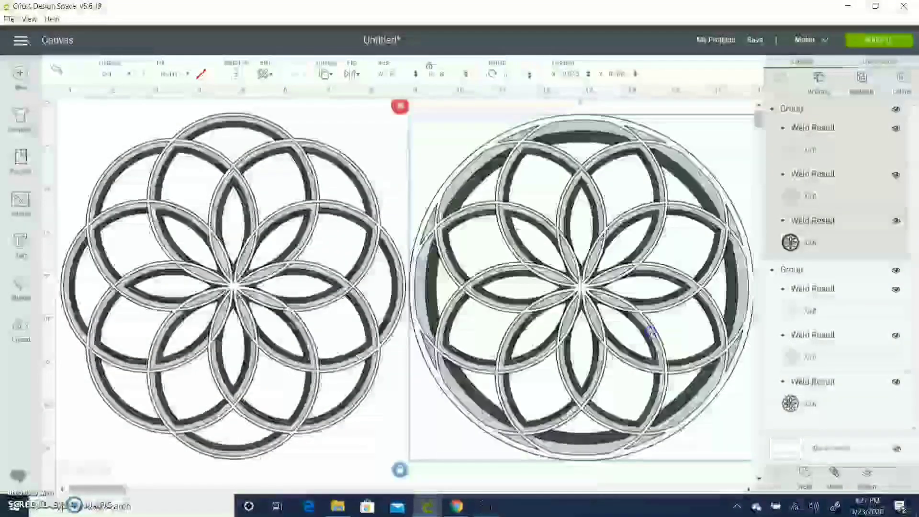
# - Scale both grouped mandalas down to about 7.58 inches and set the outer-ring one beside the other at about X 8.8, Y 0.48
pyautogui.click(242, 400)
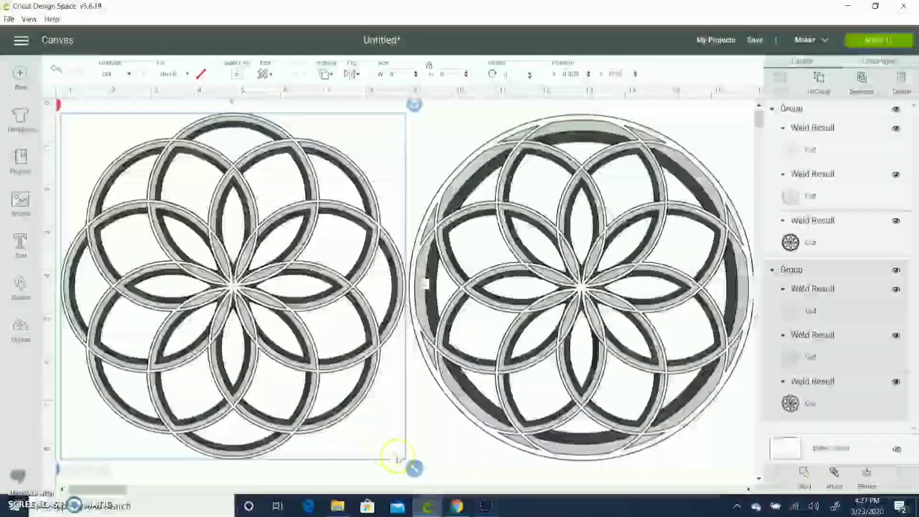
pyautogui.moveTo(414, 472); pyautogui.dragTo(400, 470)
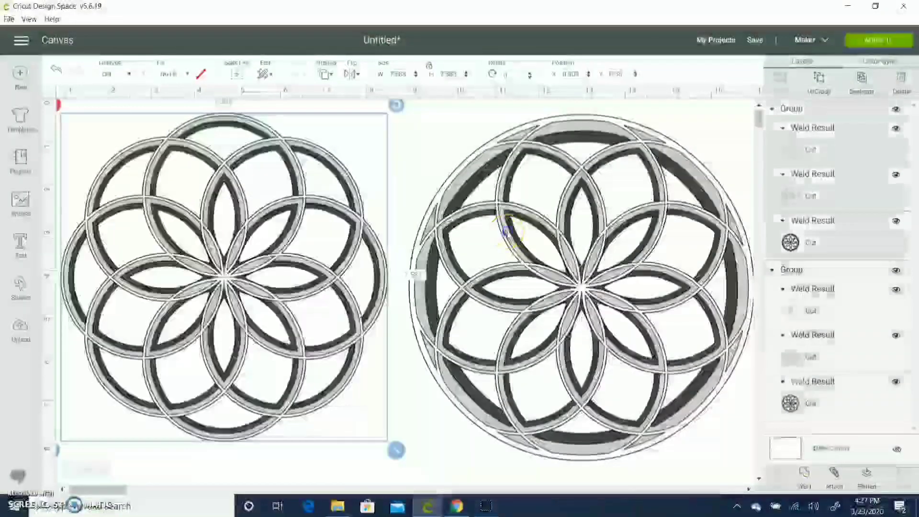
pyautogui.moveTo(641, 394); pyautogui.dragTo(588, 394)
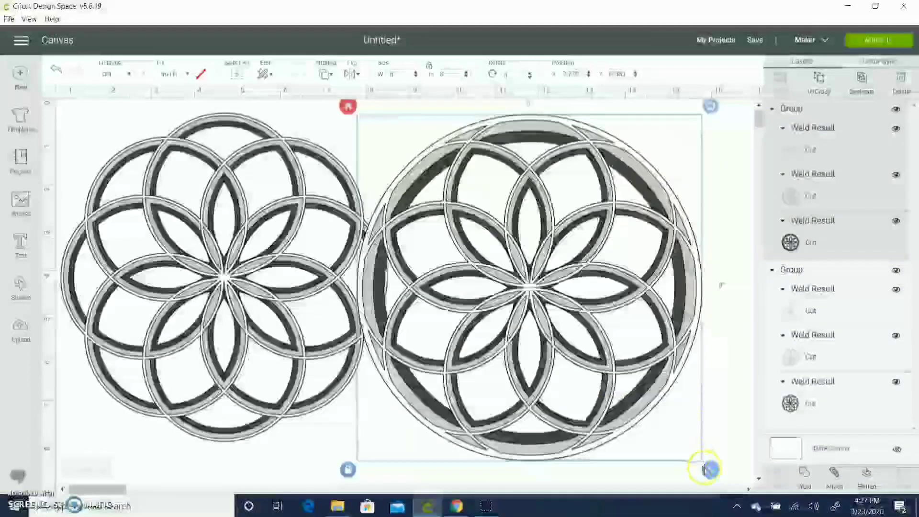
pyautogui.moveTo(699, 457)
pyautogui.mouseDown()
pyautogui.moveTo(689, 421)
pyautogui.moveTo(689, 443)
pyautogui.mouseUp()
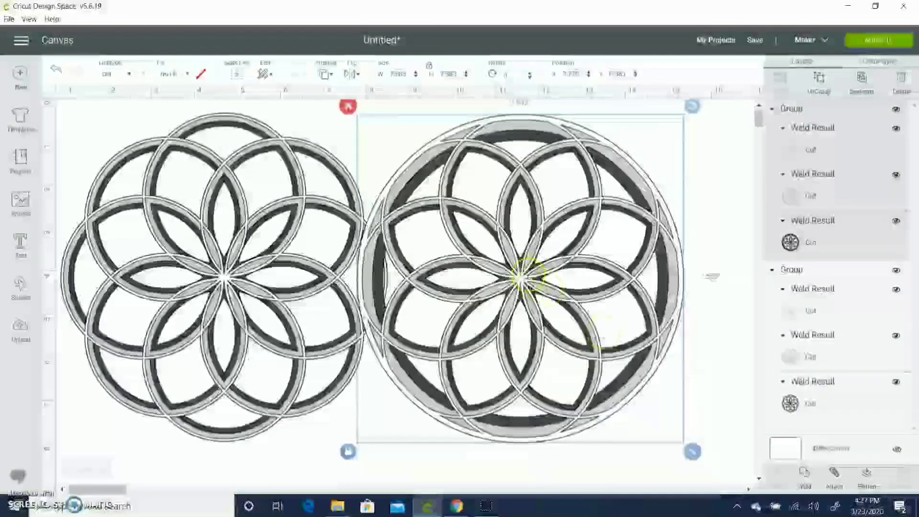
pyautogui.moveTo(523, 272); pyautogui.dragTo(570, 267)
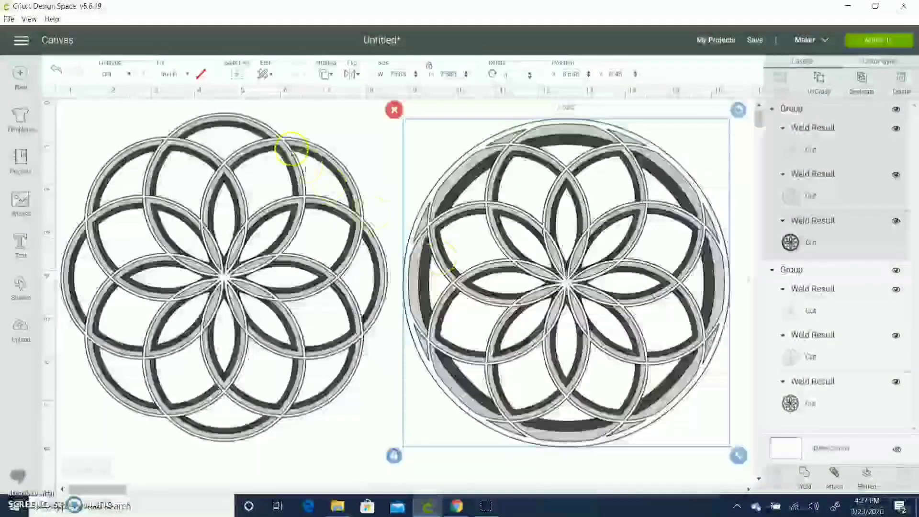
pyautogui.click(346, 138)
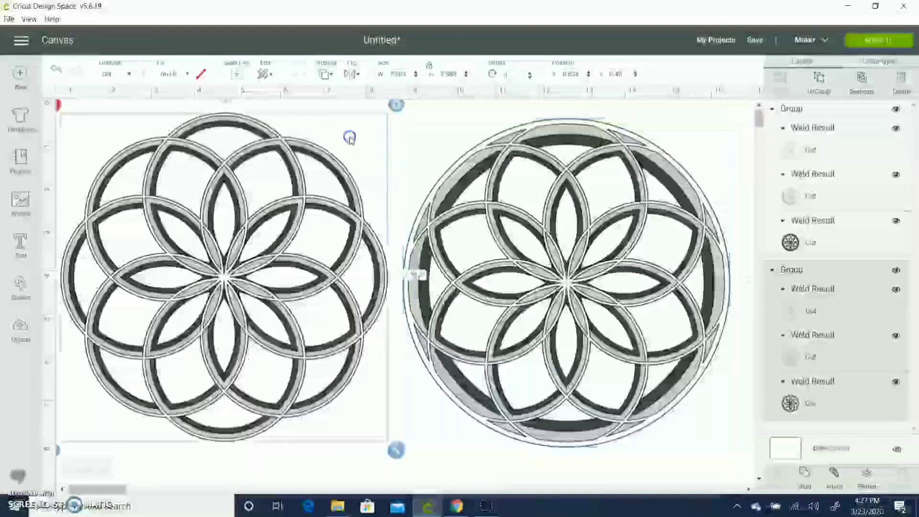
pyautogui.click(403, 152)
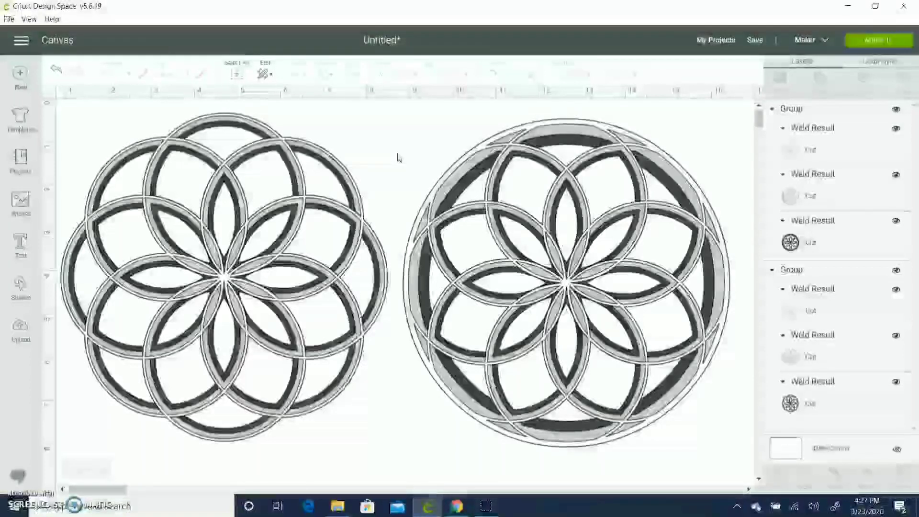
pyautogui.click(20, 286)
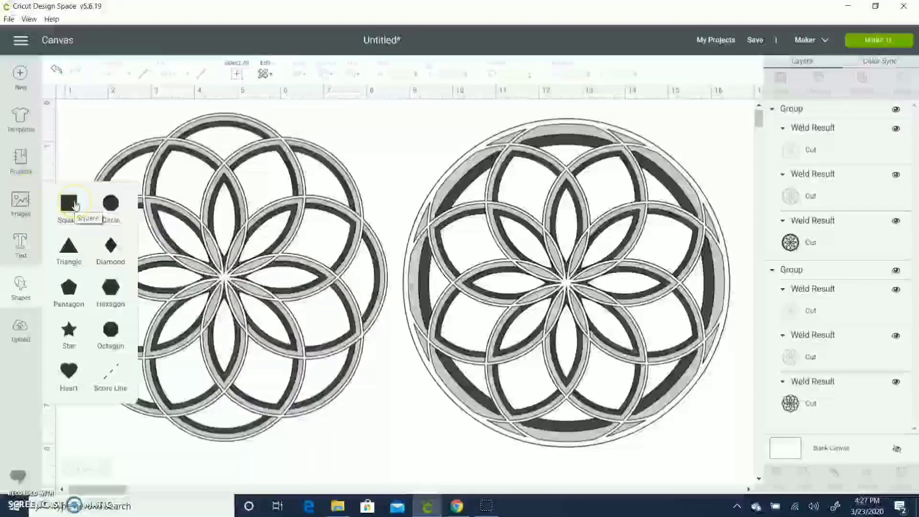
pyautogui.click(128, 85)
pyautogui.click(112, 122)
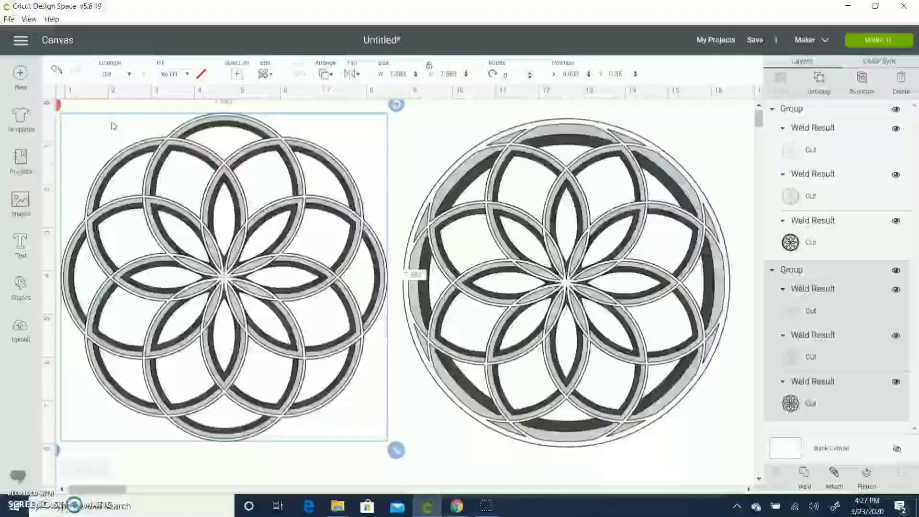
pyautogui.click(134, 73)
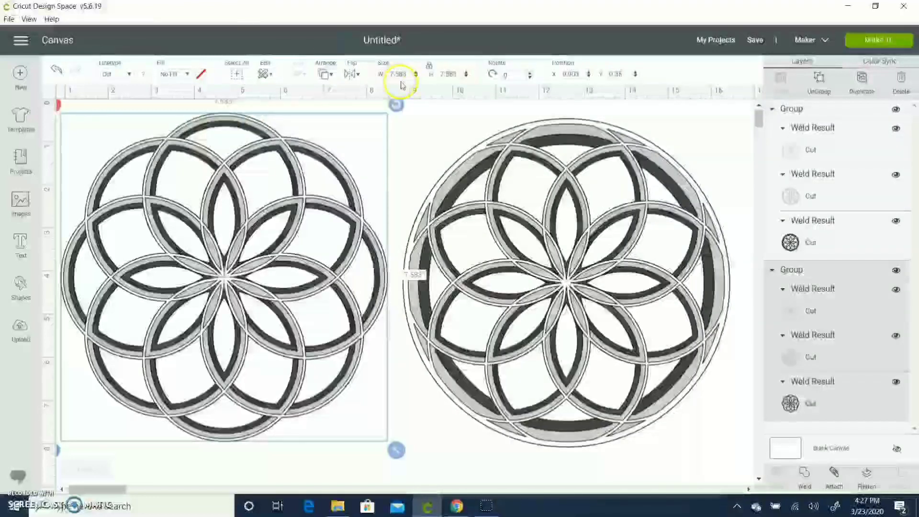
pyautogui.click(431, 143)
# - Insert a square, size it to 8 inches, and place it between the two mandalas at about X 3.8, Y 0.5
pyautogui.click(21, 287)
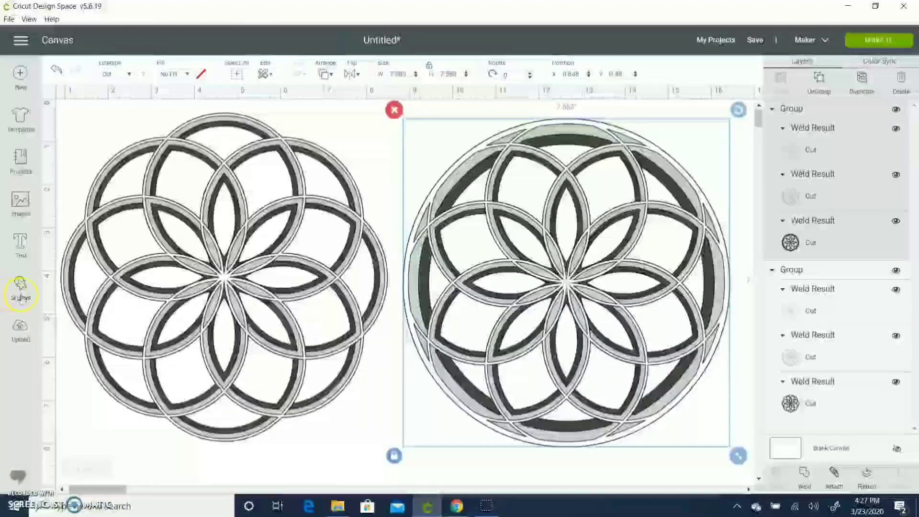
pyautogui.click(69, 206)
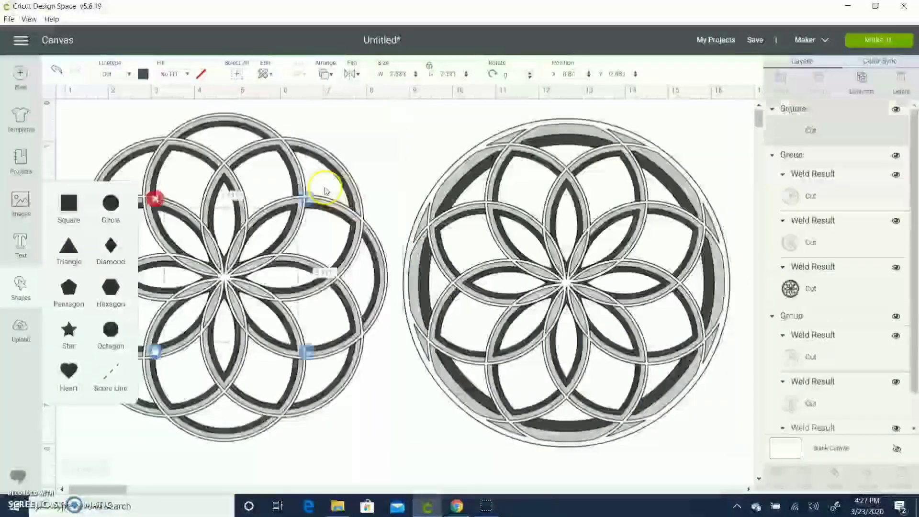
pyautogui.moveTo(266, 260); pyautogui.dragTo(335, 258)
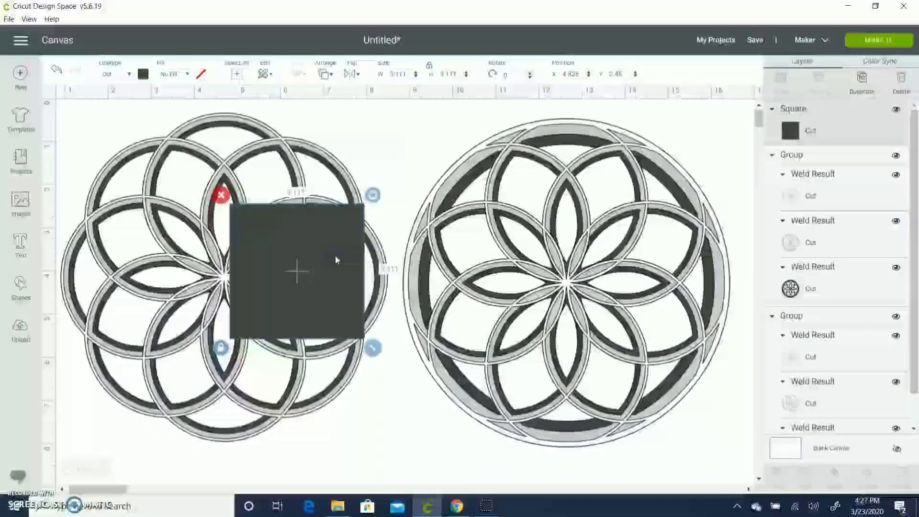
pyautogui.click(438, 81)
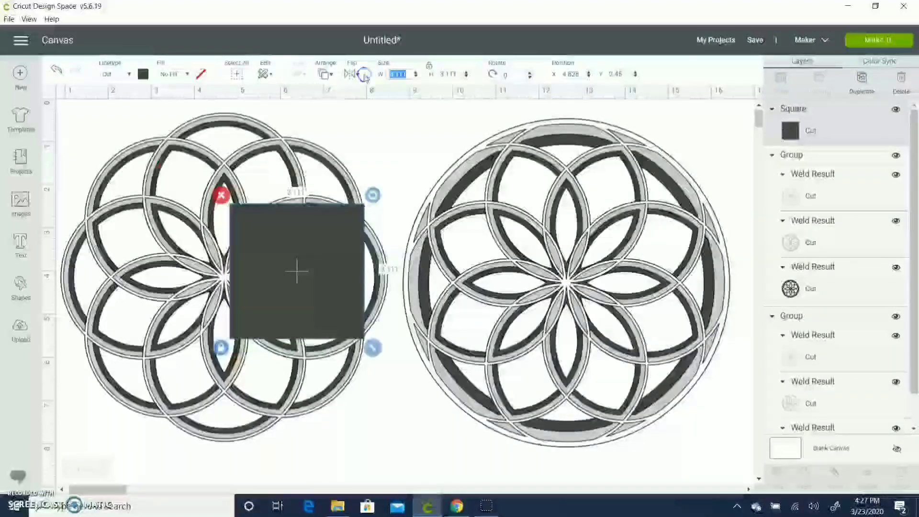
pyautogui.write('8')
pyautogui.press('Return')
pyautogui.moveTo(437, 396); pyautogui.dragTo(385, 317)
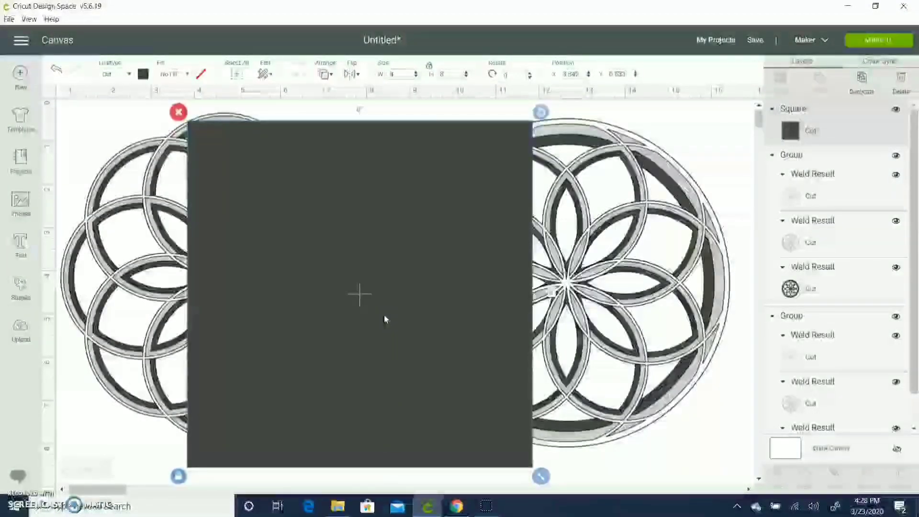
# - Duplicate the 8-inch square, set the copy's width to 7.75 inches, and lay it inside the original
pyautogui.click(636, 133)
pyautogui.click(340, 243)
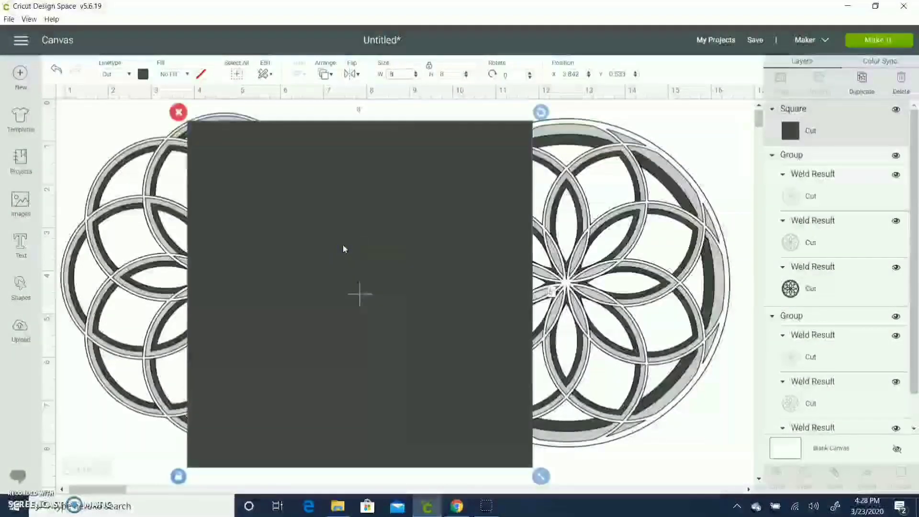
pyautogui.click(665, 119)
pyautogui.click(415, 216)
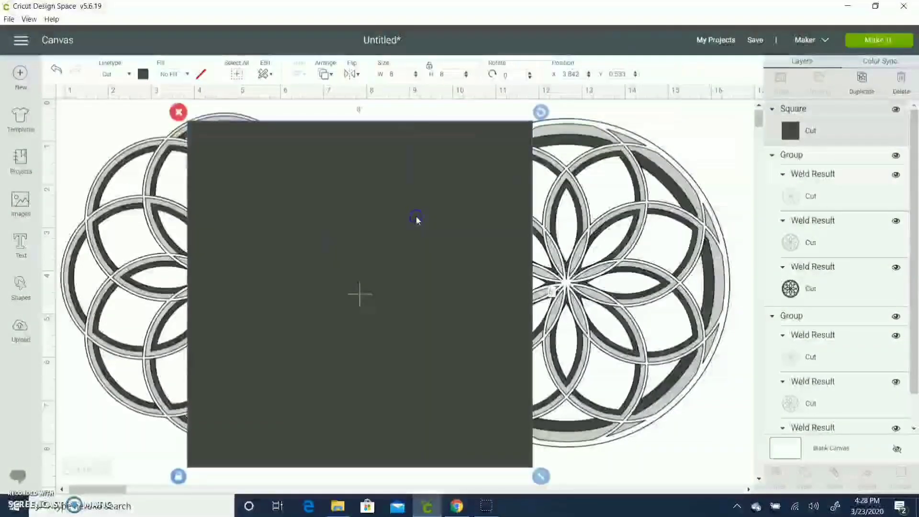
pyautogui.hotkey('ctrl', 'd')
pyautogui.click(472, 150)
pyautogui.click(393, 73)
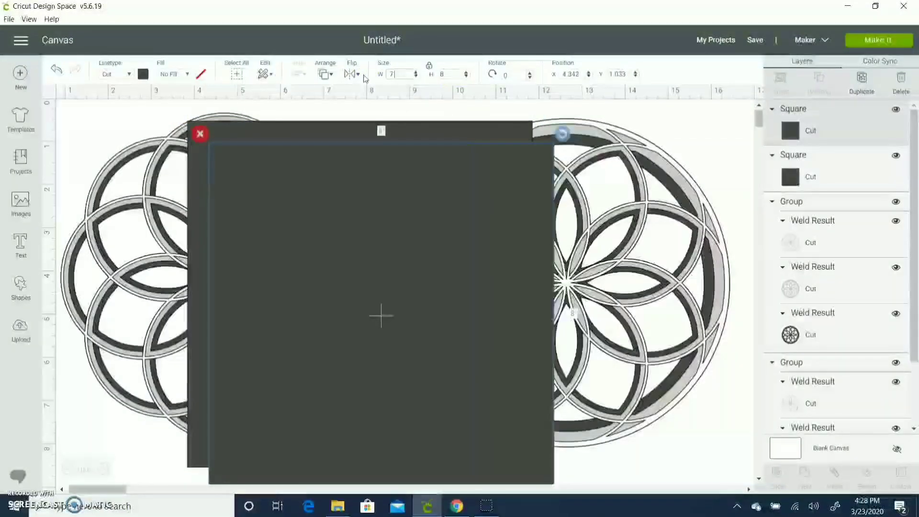
pyautogui.click(338, 213)
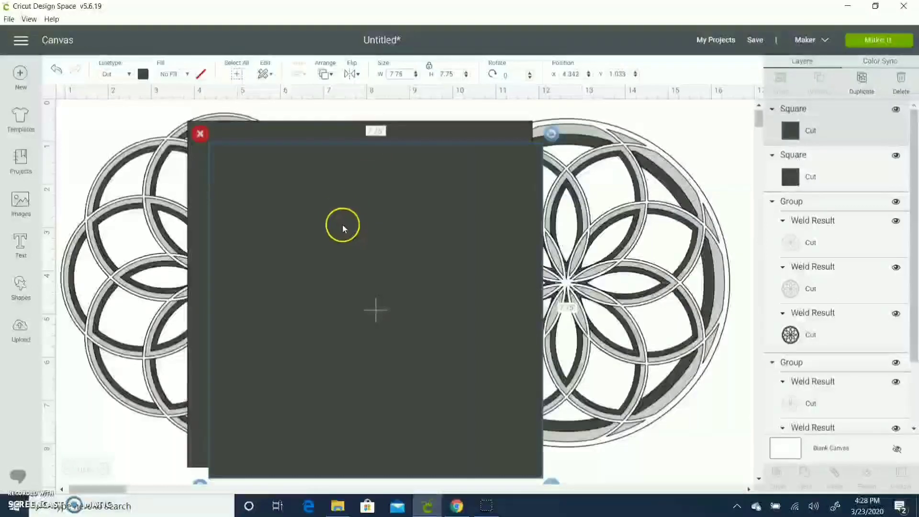
pyautogui.moveTo(343, 224); pyautogui.dragTo(324, 207)
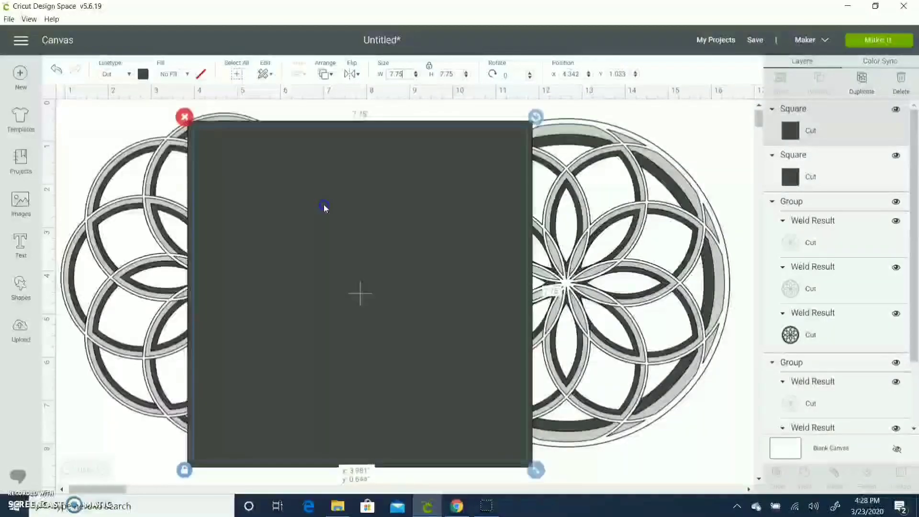
# - Center the 7.75-inch and 8-inch squares on each other
pyautogui.keyDown('shift'); pyautogui.click(853, 168); pyautogui.keyUp('shift')
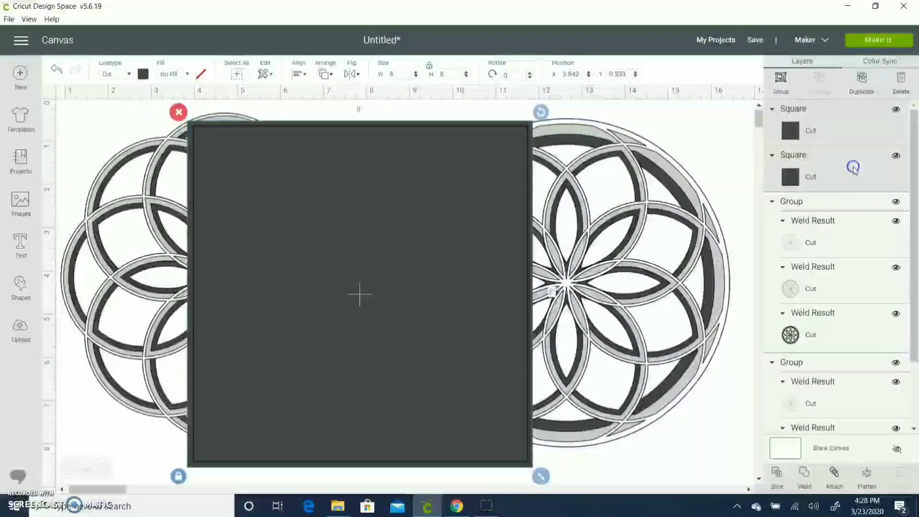
pyautogui.click(298, 74)
pyautogui.click(341, 218)
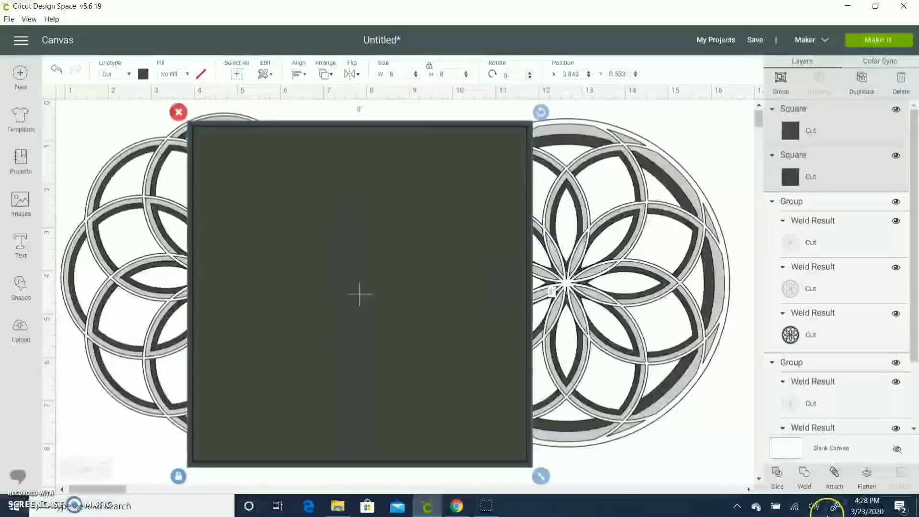
# - Slice the two squares and delete the inner pieces to leave a thin square frame
pyautogui.click(778, 483)
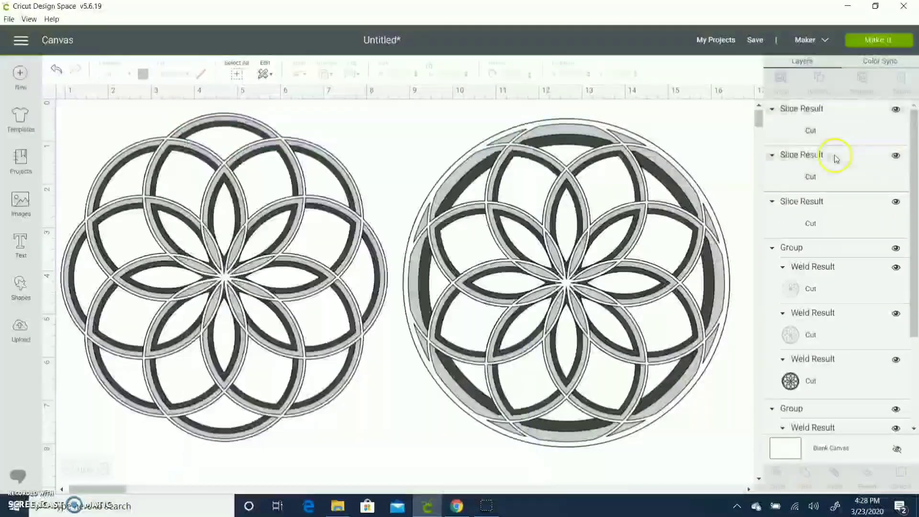
pyautogui.click(819, 158)
pyautogui.press('Delete')
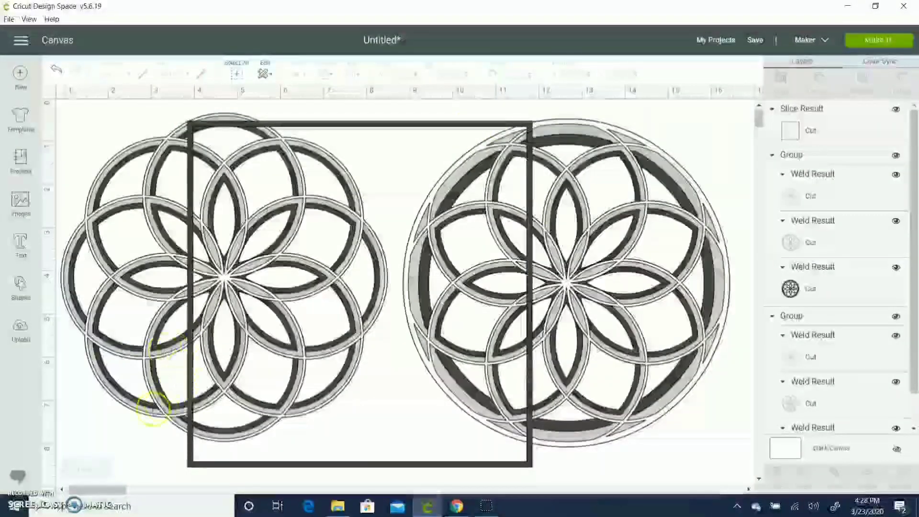
# - Hide the outer-ring mandala group, and enlarge the other mandala to 8 inches and move it over the square frame
pyautogui.click(625, 188)
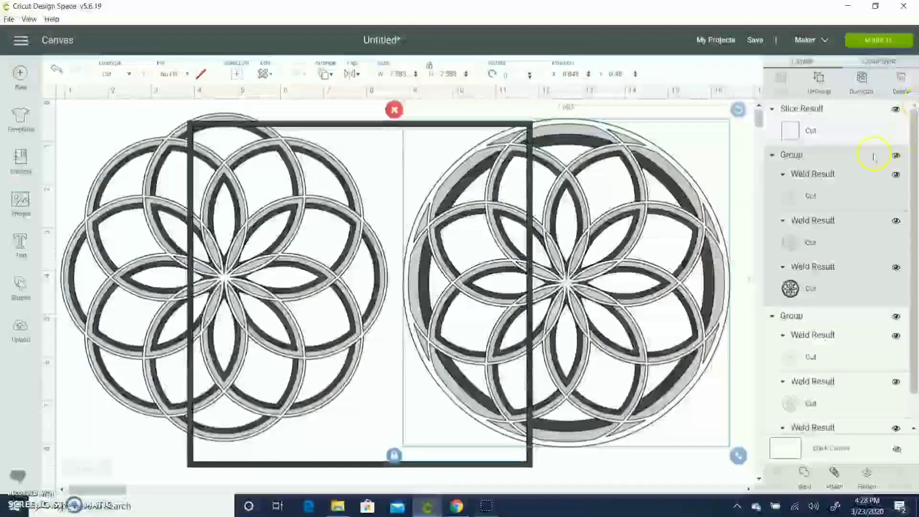
pyautogui.click(894, 157)
pyautogui.click(134, 201)
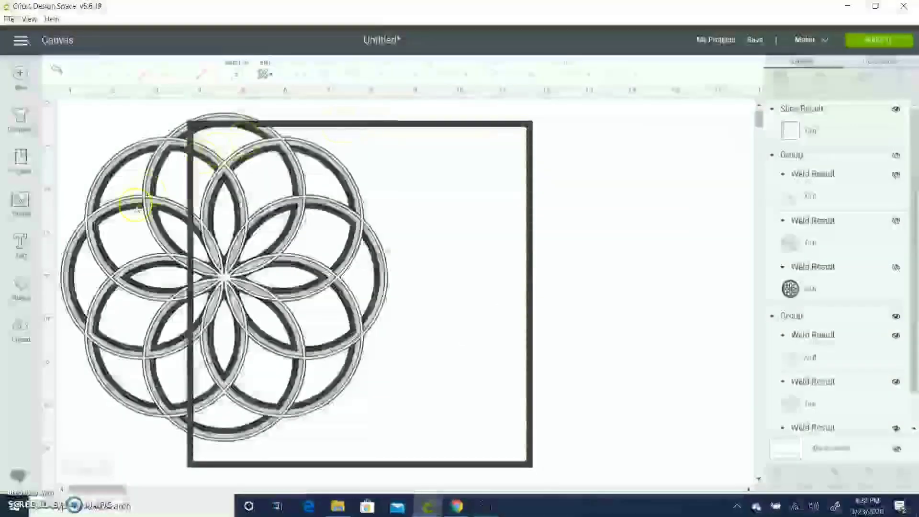
pyautogui.moveTo(137, 206); pyautogui.dragTo(270, 216)
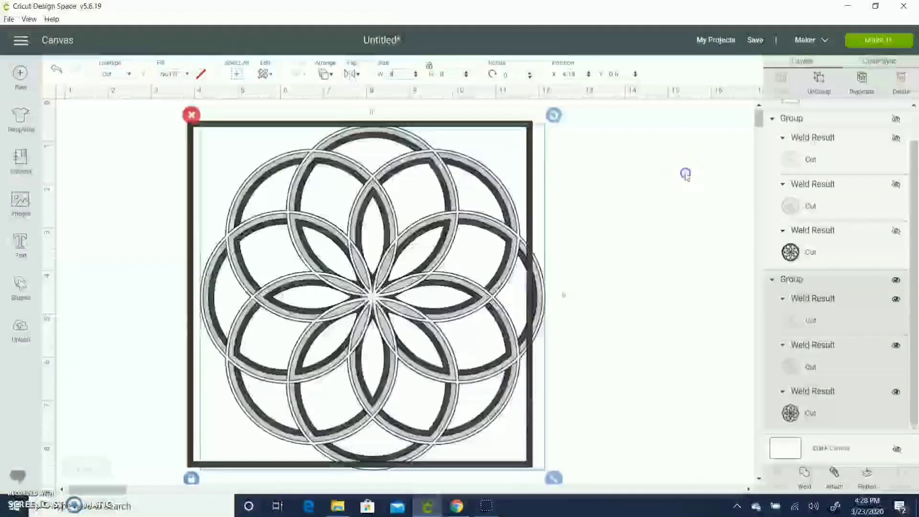
# - Center the 8-inch mandala group and the square frame on each other
pyautogui.moveTo(665, 169); pyautogui.dragTo(297, 411)
pyautogui.click(297, 74)
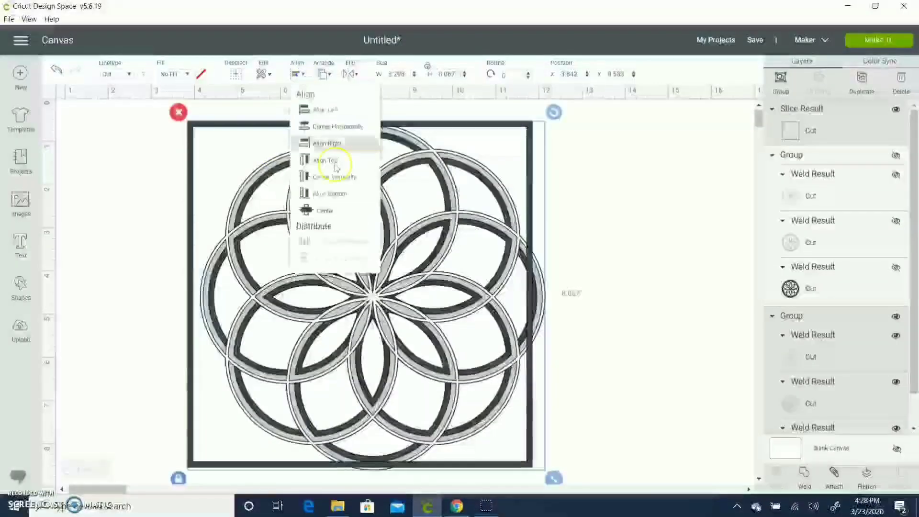
pyautogui.click(333, 215)
pyautogui.click(680, 175)
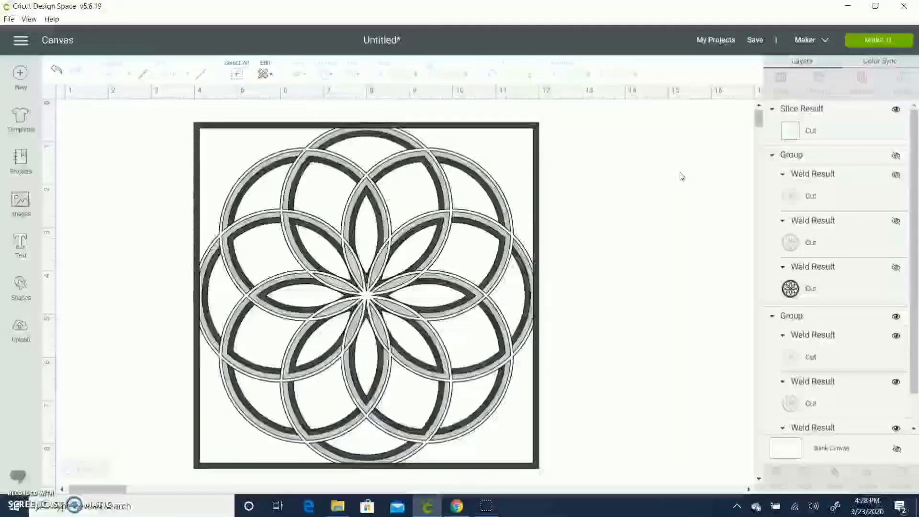
# - Ungroup the visible 8-inch mandala into its separate welded layers
pyautogui.click(536, 243)
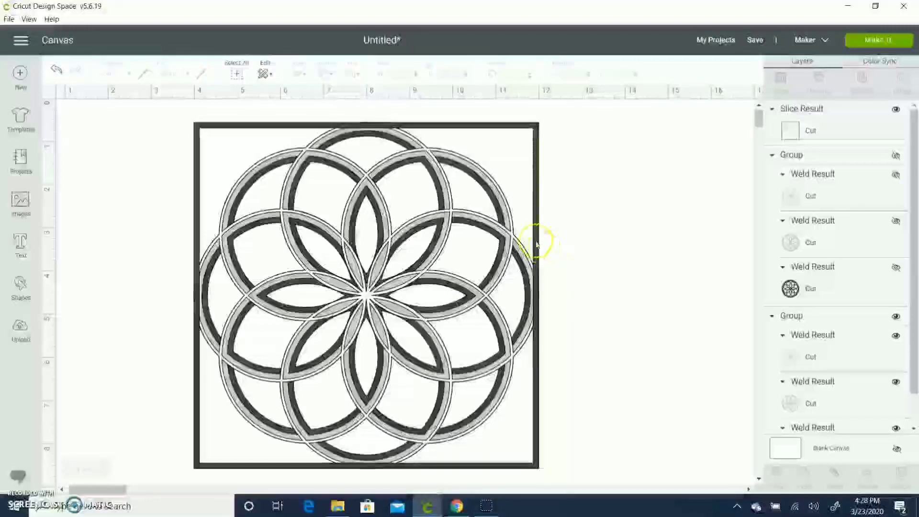
pyautogui.click(879, 197)
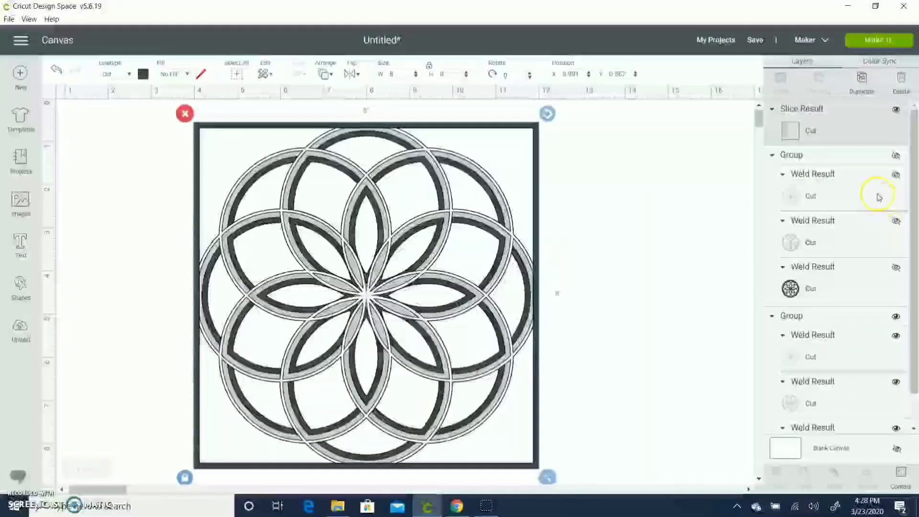
pyautogui.click(865, 168)
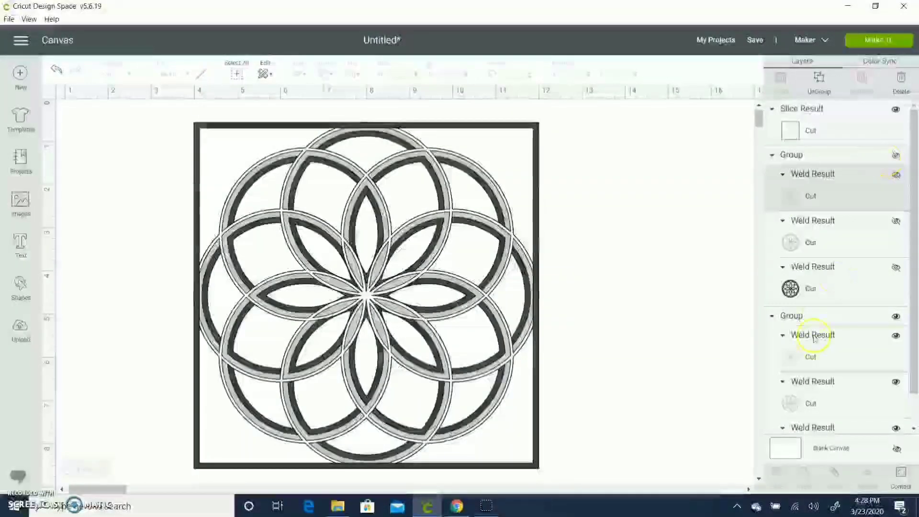
pyautogui.click(477, 280)
pyautogui.click(854, 298)
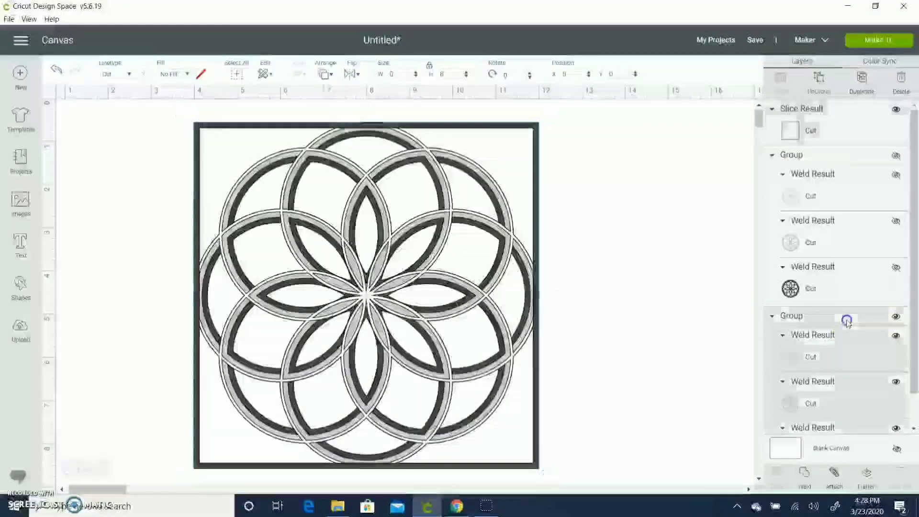
pyautogui.click(817, 90)
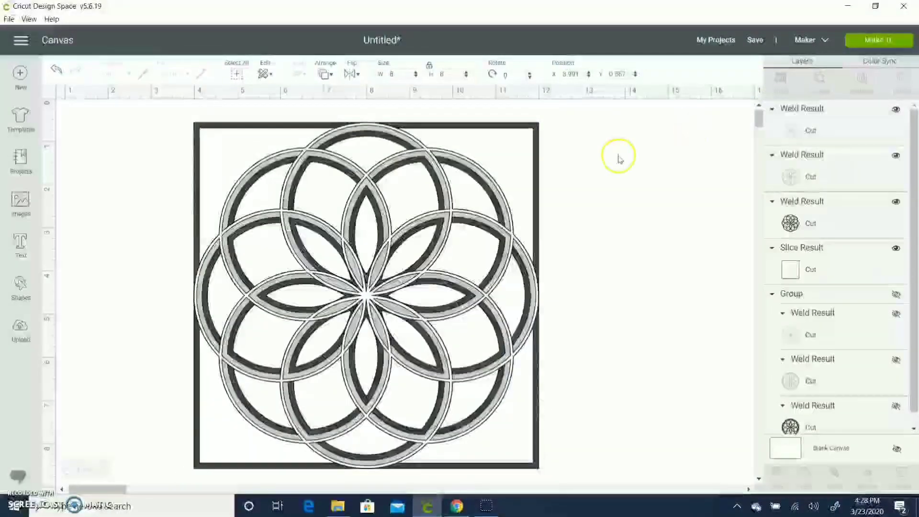
# - Weld the thin square frame to the thinnest mandala layer
pyautogui.click(834, 256)
pyautogui.click(808, 133)
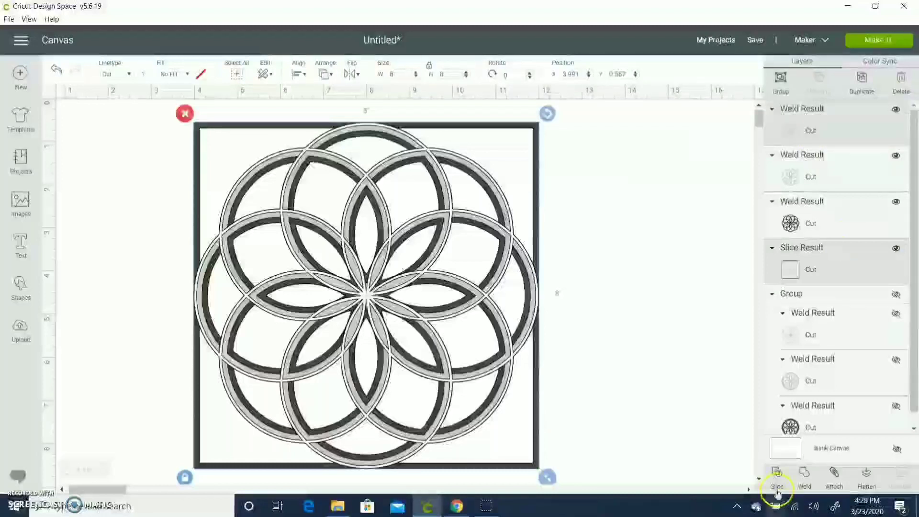
pyautogui.click(804, 478)
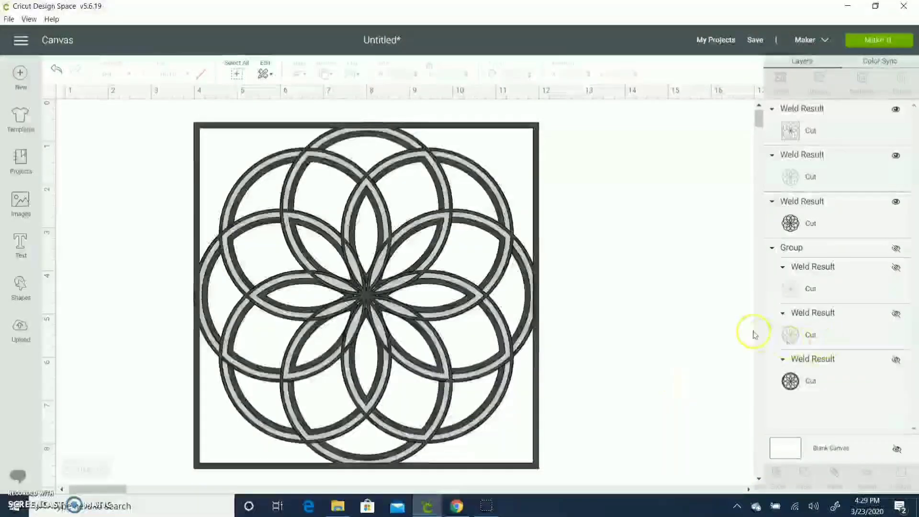
# - Insert a square, set its size to 8 inches, and move it over the mandala
pyautogui.click(22, 289)
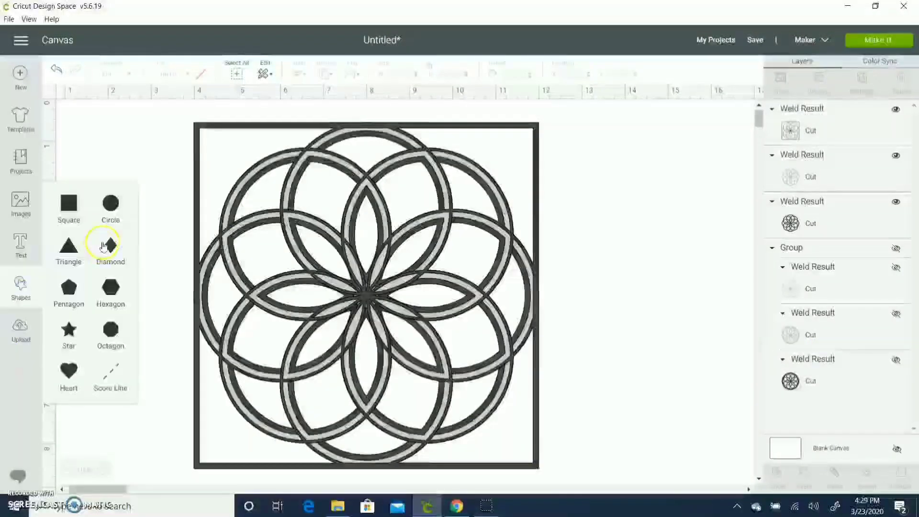
pyautogui.click(68, 203)
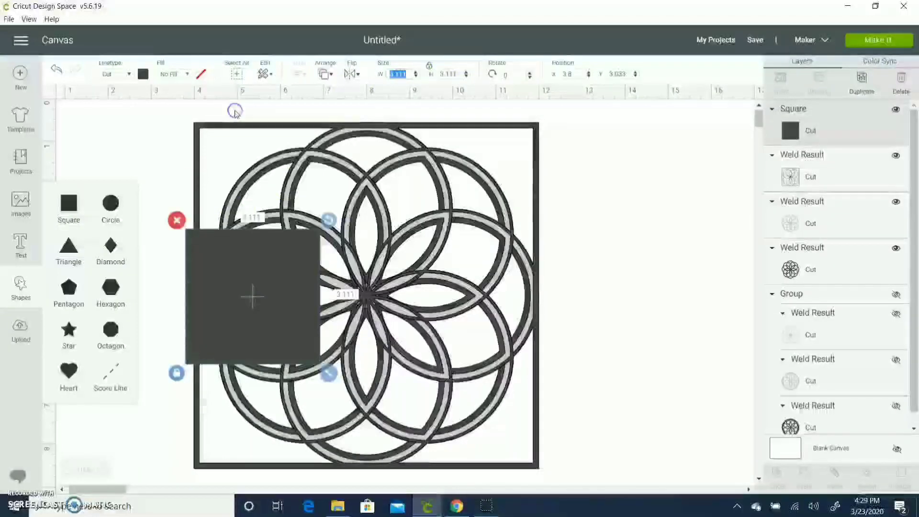
pyautogui.write('6')
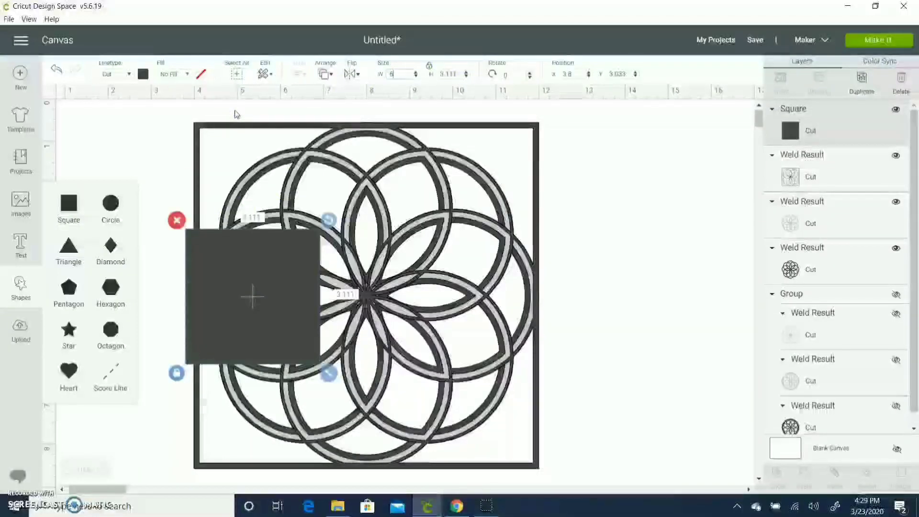
pyautogui.press('Return')
pyautogui.moveTo(388, 296); pyautogui.dragTo(422, 186)
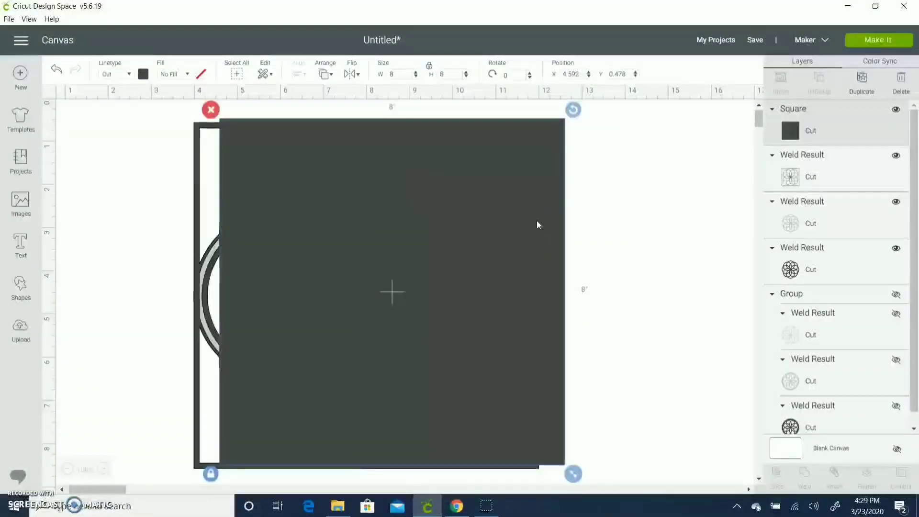
# - Duplicate the 8-inch square at 7.25 inches and center the two squares on each other
pyautogui.hotkey('ctrl', 'd')
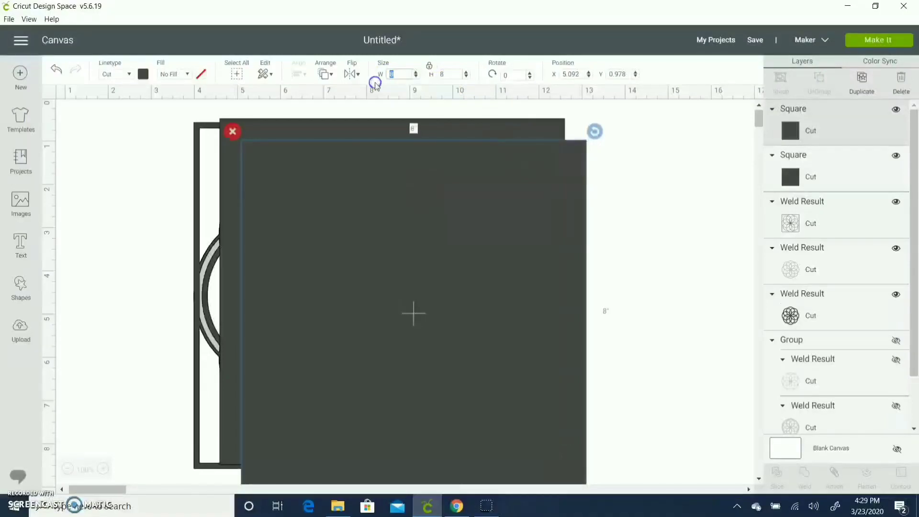
pyautogui.write('7.25')
pyautogui.press('Return')
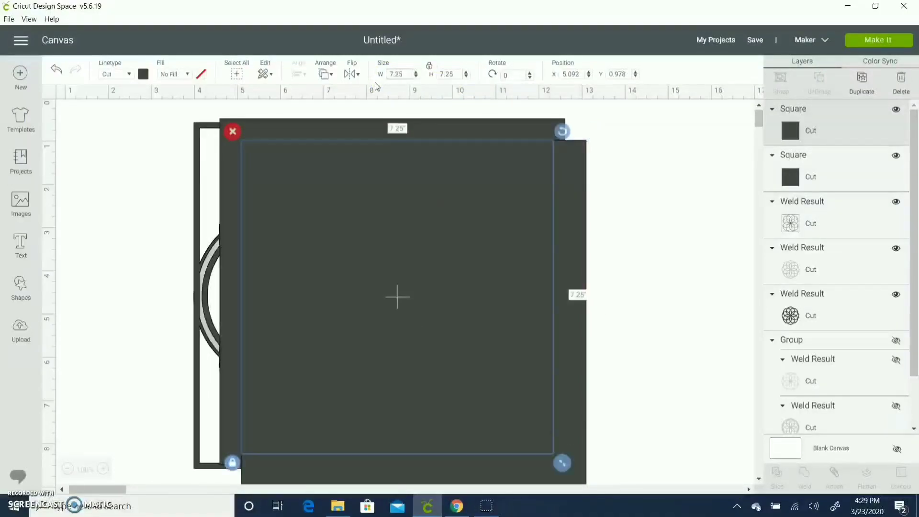
pyautogui.keyDown('shift'); pyautogui.click(803, 178); pyautogui.keyUp('shift')
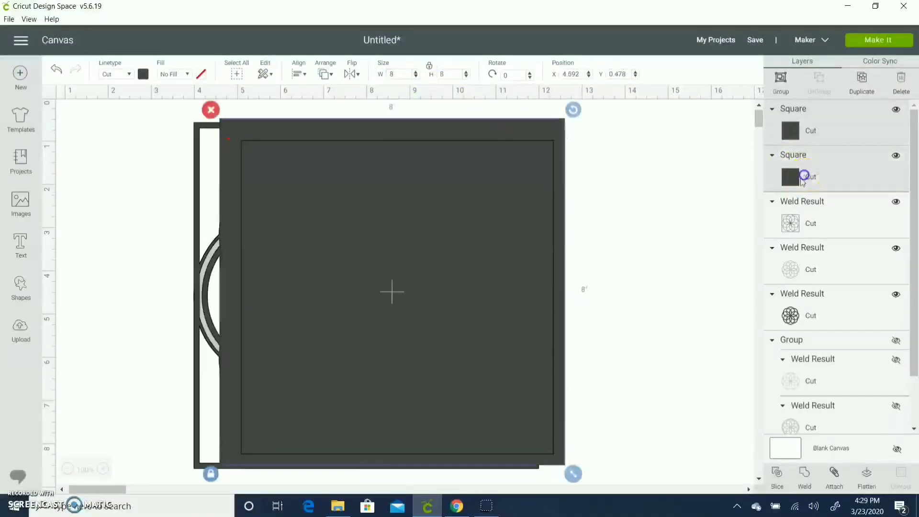
pyautogui.click(298, 73)
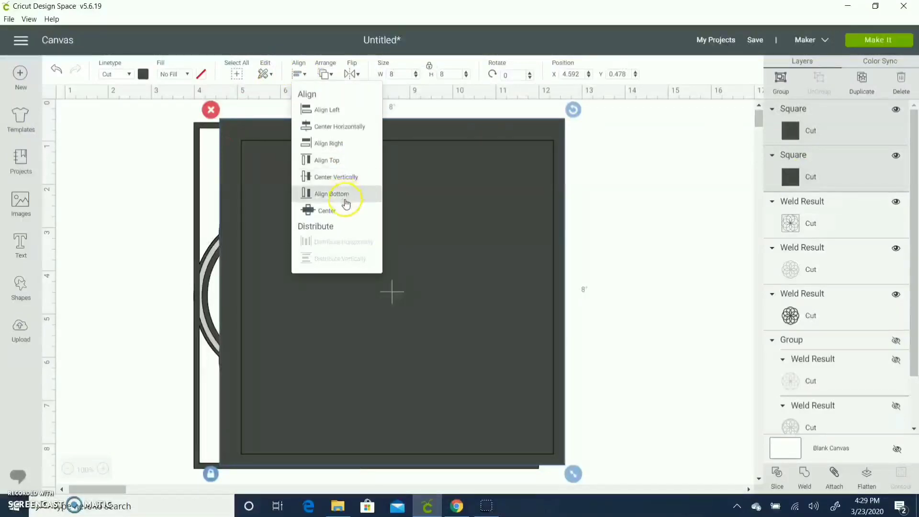
# - Slice the two squares and delete the two 7.25-inch inner pieces to leave a wider square frame
pyautogui.click(766, 478)
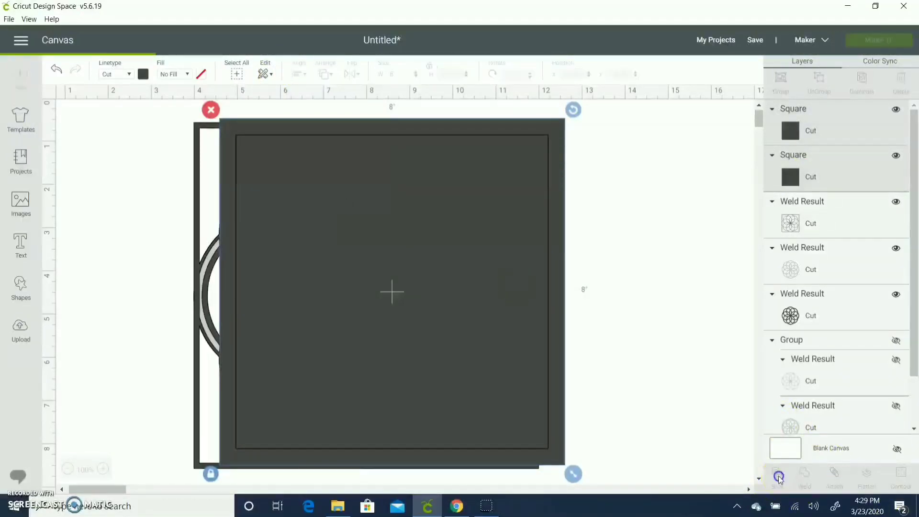
pyautogui.keyDown('shift'); pyautogui.click(810, 177); pyautogui.keyUp('shift')
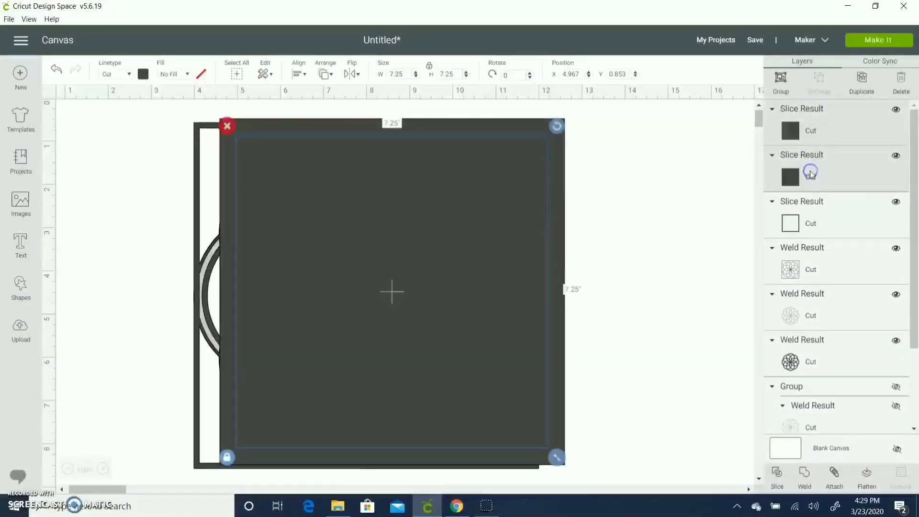
pyautogui.press('Delete')
# - Move the wider frame over the mandala and center it with the three visible mandala layers
pyautogui.click(555, 222)
pyautogui.moveTo(555, 221); pyautogui.dragTo(530, 225)
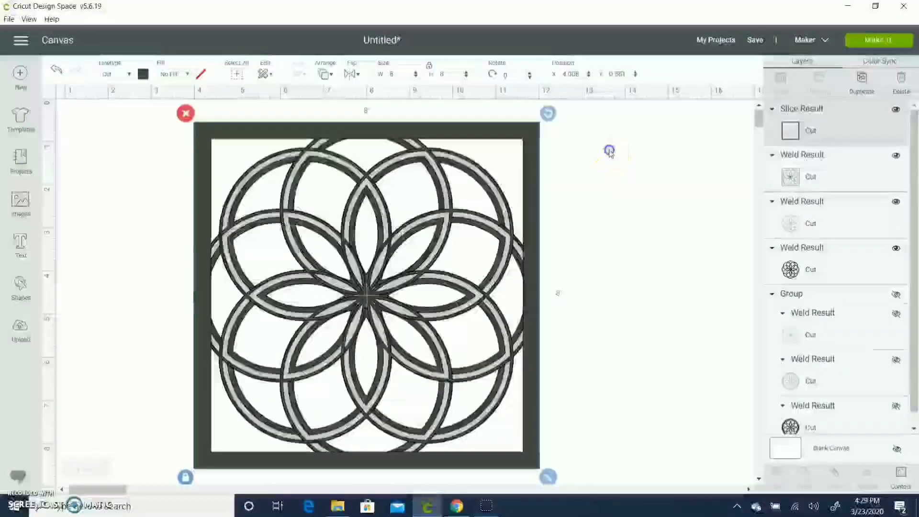
pyautogui.keyDown('shift'); pyautogui.click(351, 138); pyautogui.keyUp('shift')
pyautogui.click(303, 82)
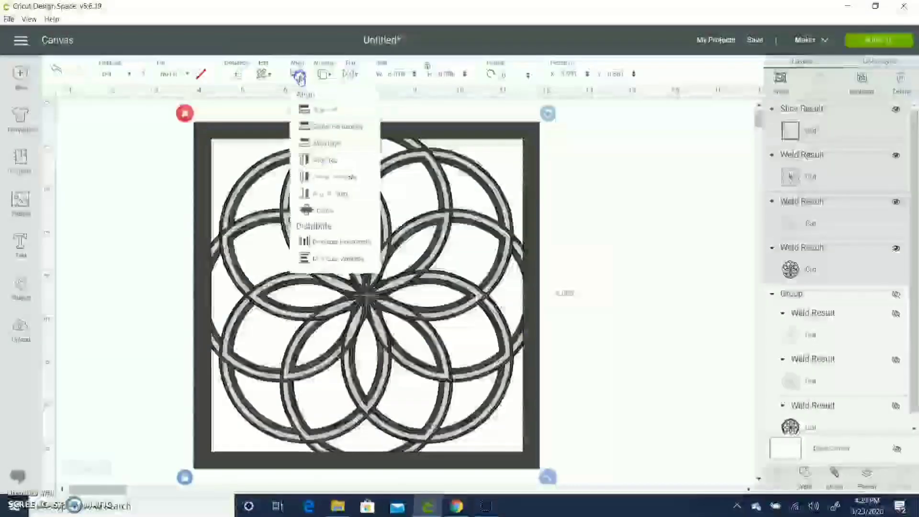
pyautogui.click(319, 209)
pyautogui.click(670, 232)
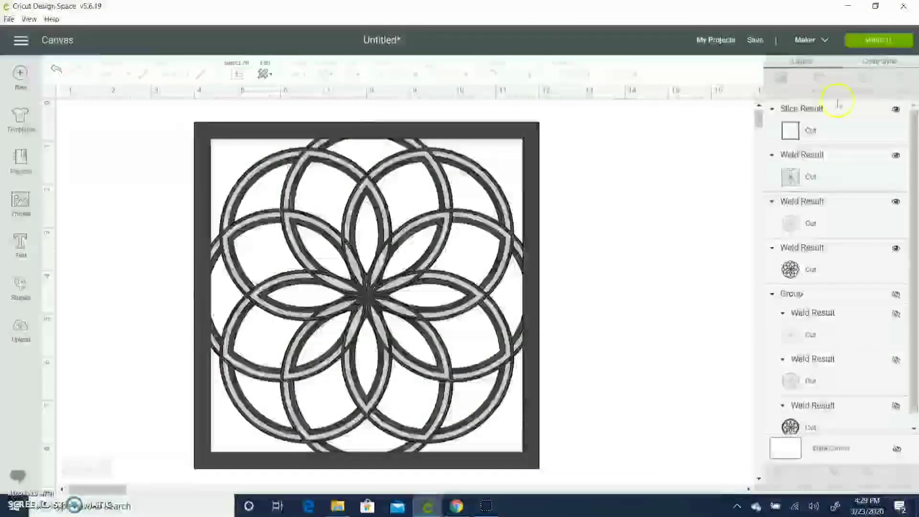
# - Weld the wider square frame to the light gray middle mandala layer
pyautogui.click(799, 263)
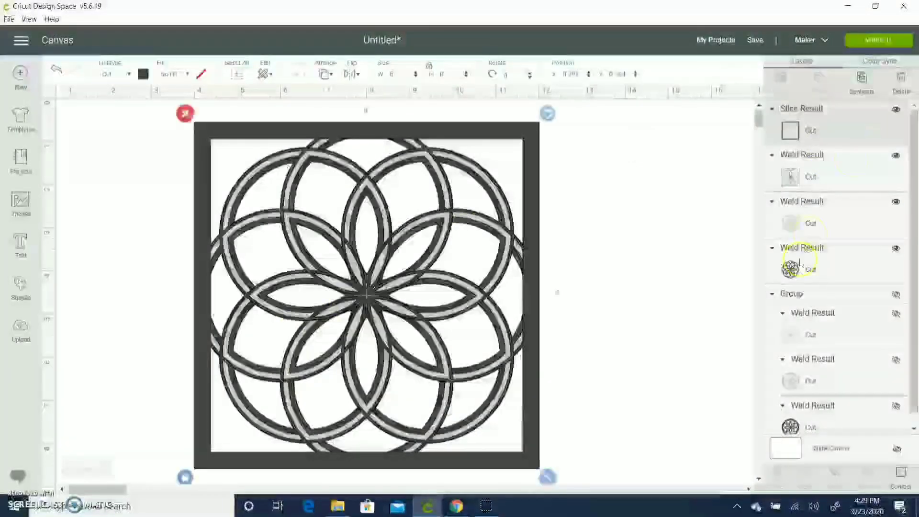
pyautogui.keyDown('shift'); pyautogui.click(796, 223); pyautogui.keyUp('shift')
pyautogui.click(833, 472)
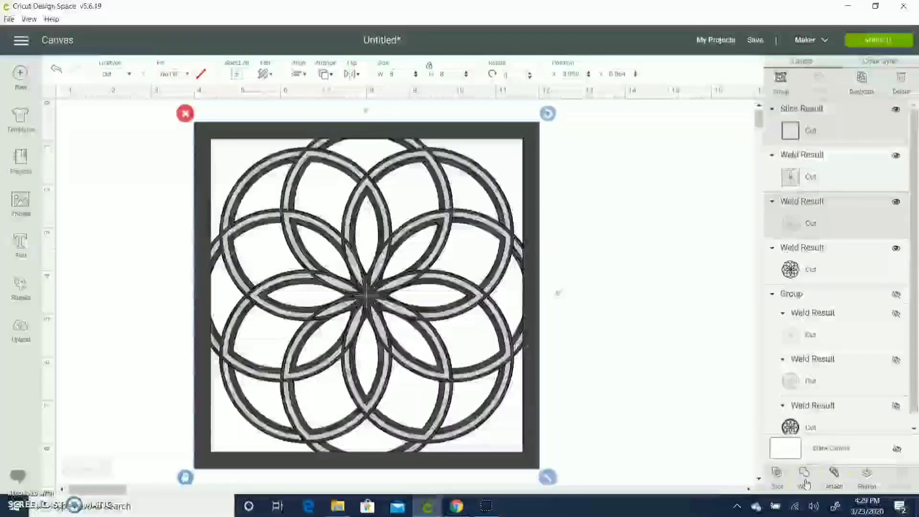
# - Bring the thinnest framed mandala layer to the front of the stack
pyautogui.click(836, 177)
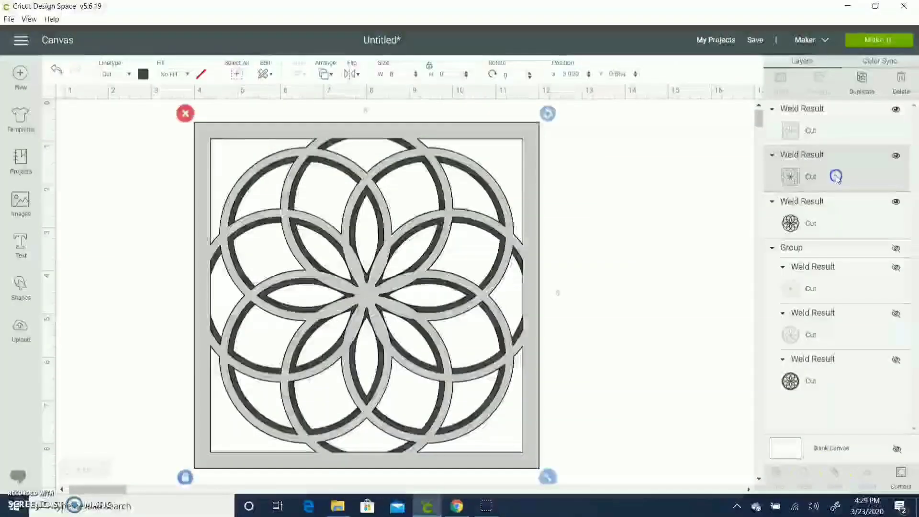
pyautogui.click(324, 73)
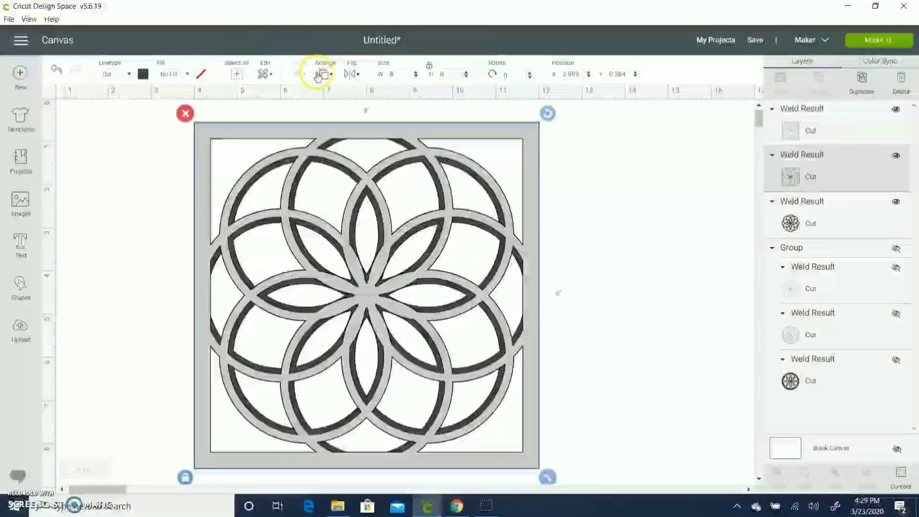
pyautogui.click(349, 145)
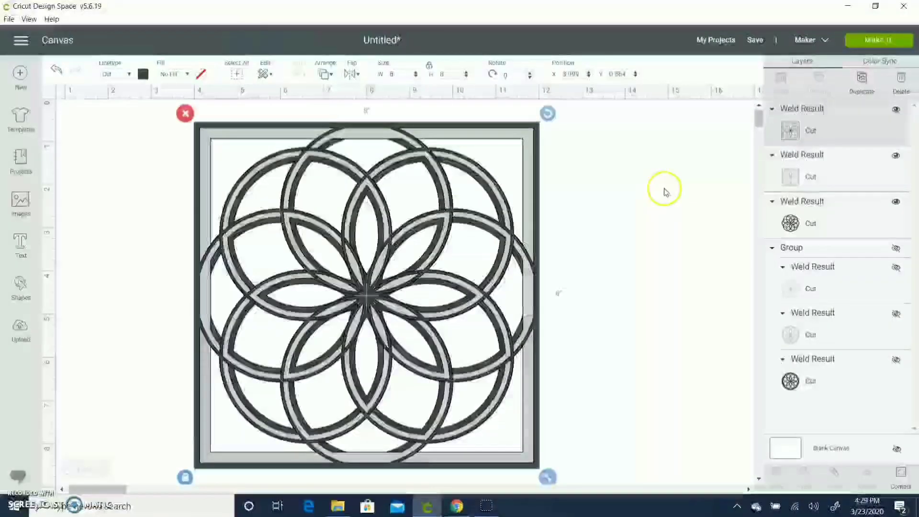
pyautogui.click(716, 208)
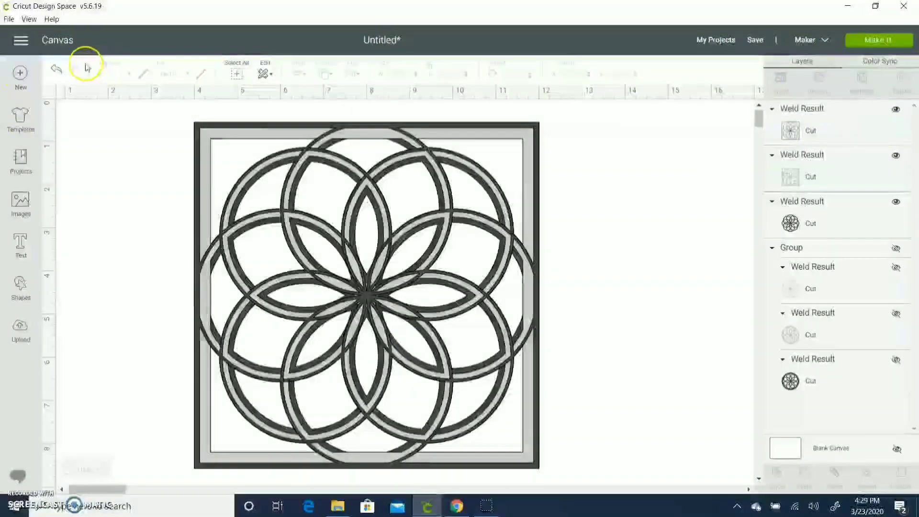
# - Change the thinnest framed mandala layer's color to white
pyautogui.click(214, 126)
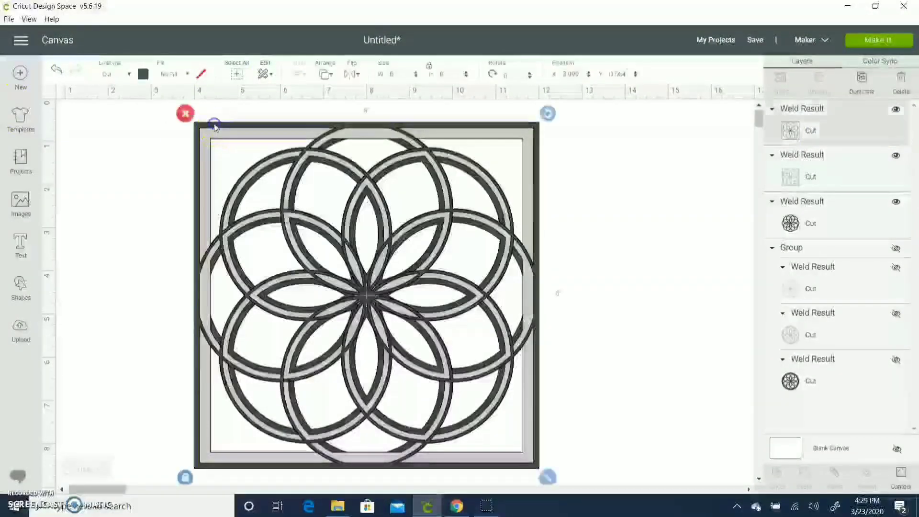
pyautogui.click(147, 73)
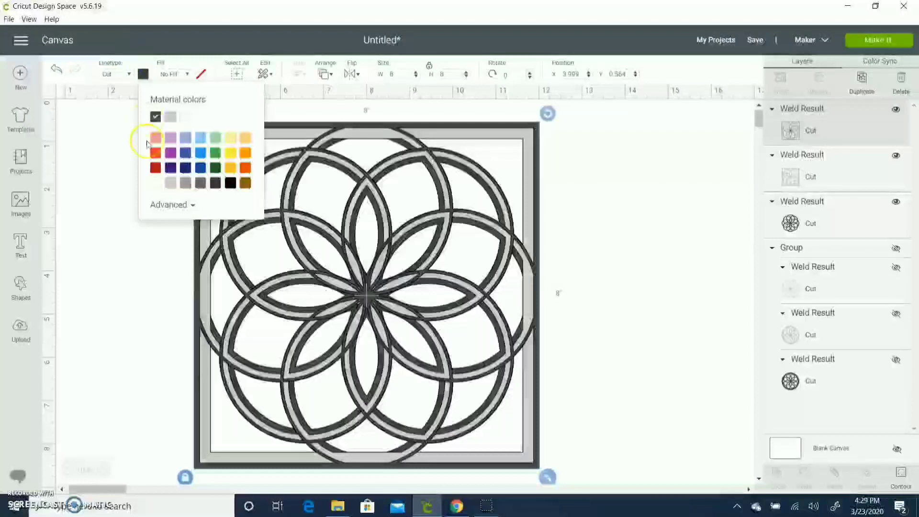
pyautogui.click(156, 182)
pyautogui.click(646, 196)
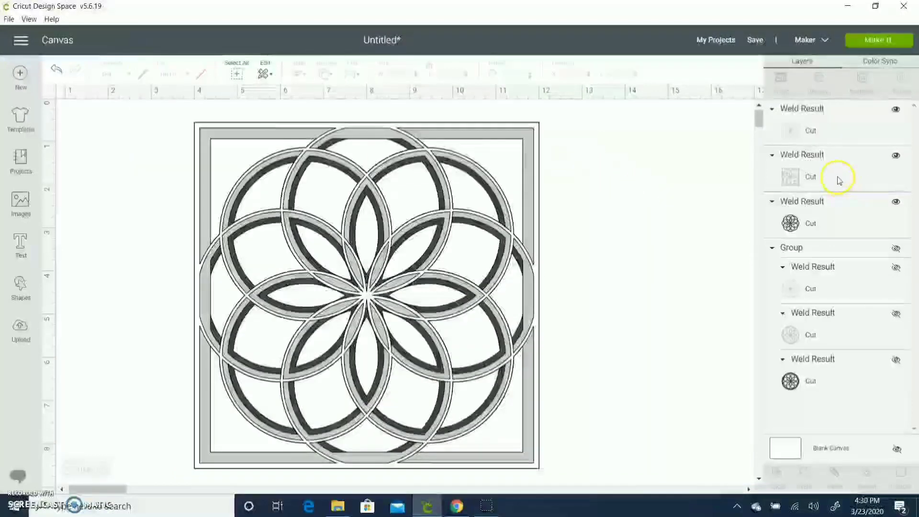
# - Change the thinnest framed mandala layer's color to light purple
pyautogui.click(817, 143)
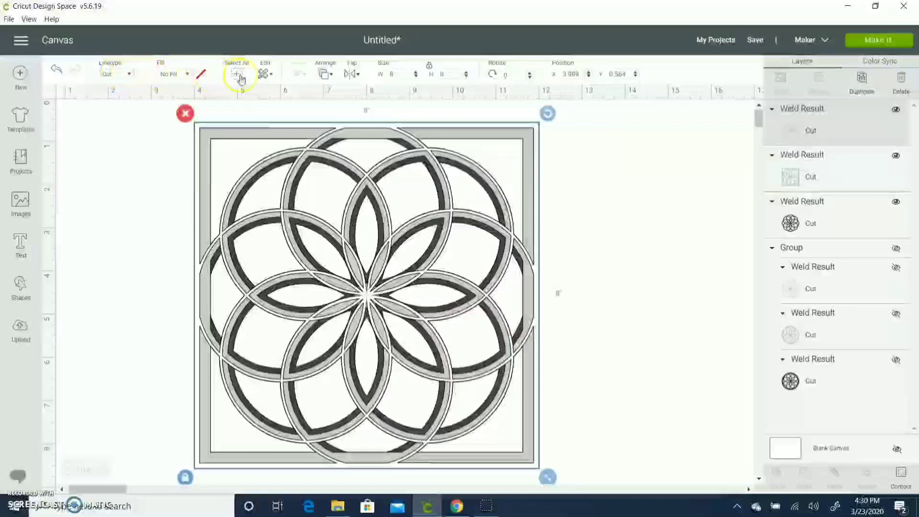
pyautogui.click(143, 77)
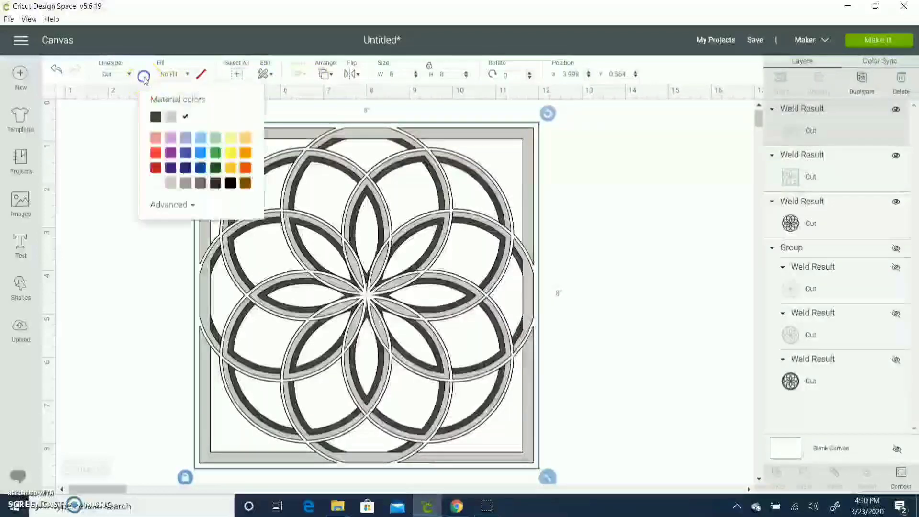
pyautogui.click(169, 139)
pyautogui.click(617, 212)
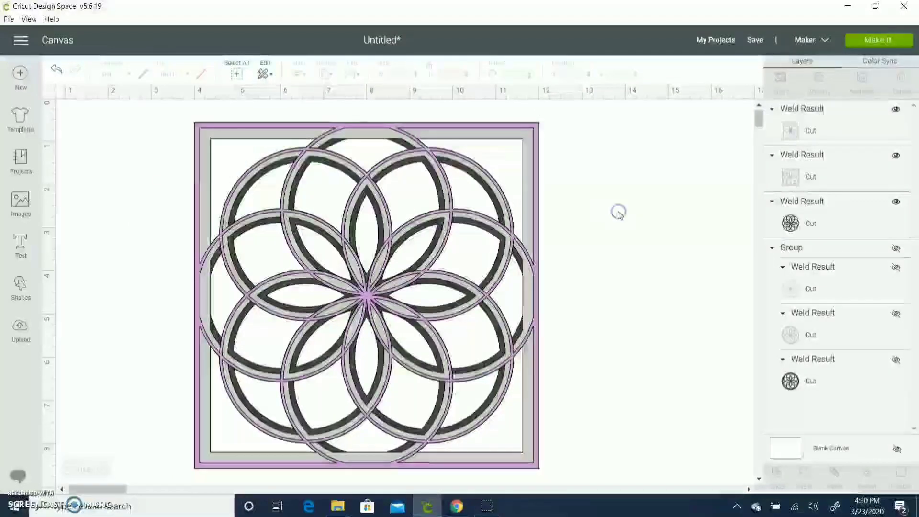